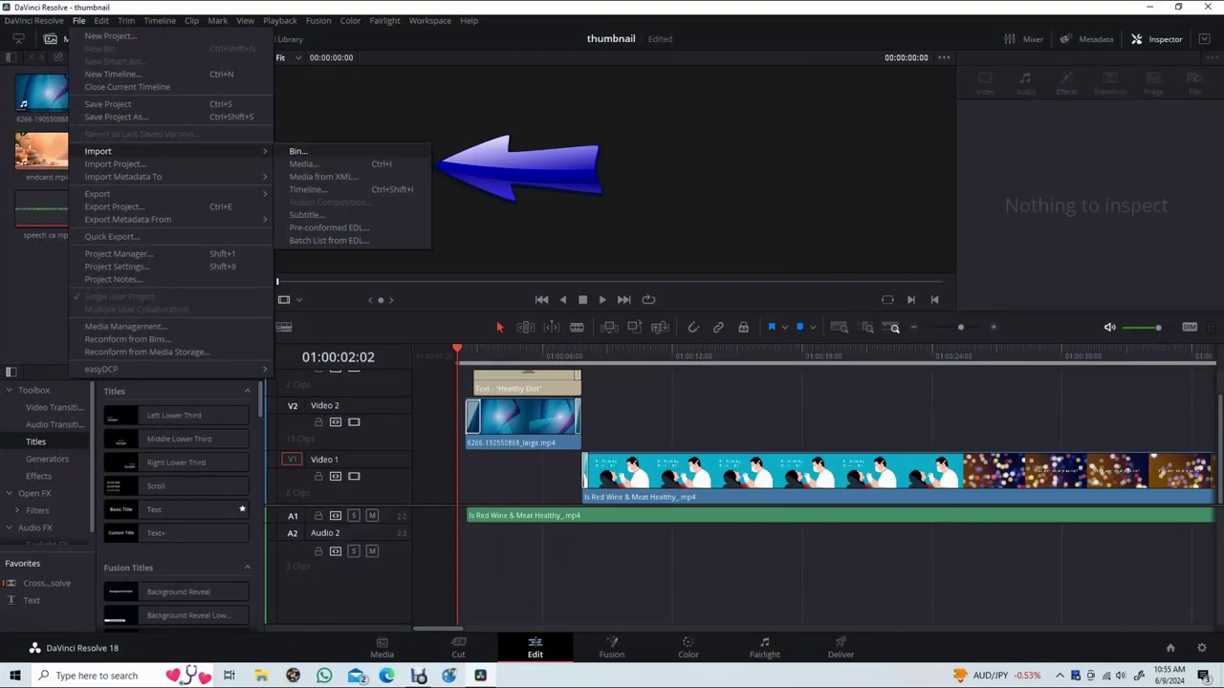
# Step: Import the beef-1814638_1920 image from Downloads into the media pool
pyautogui.press('Return')
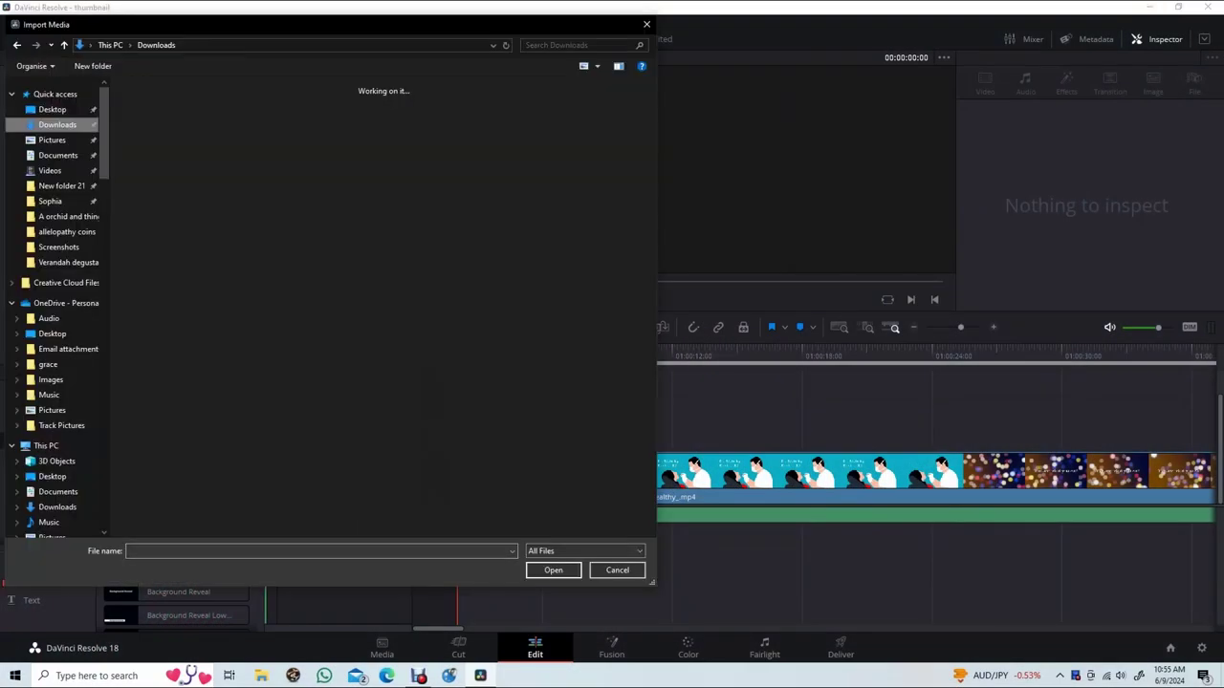
pyautogui.scroll(-4, 525, 196)
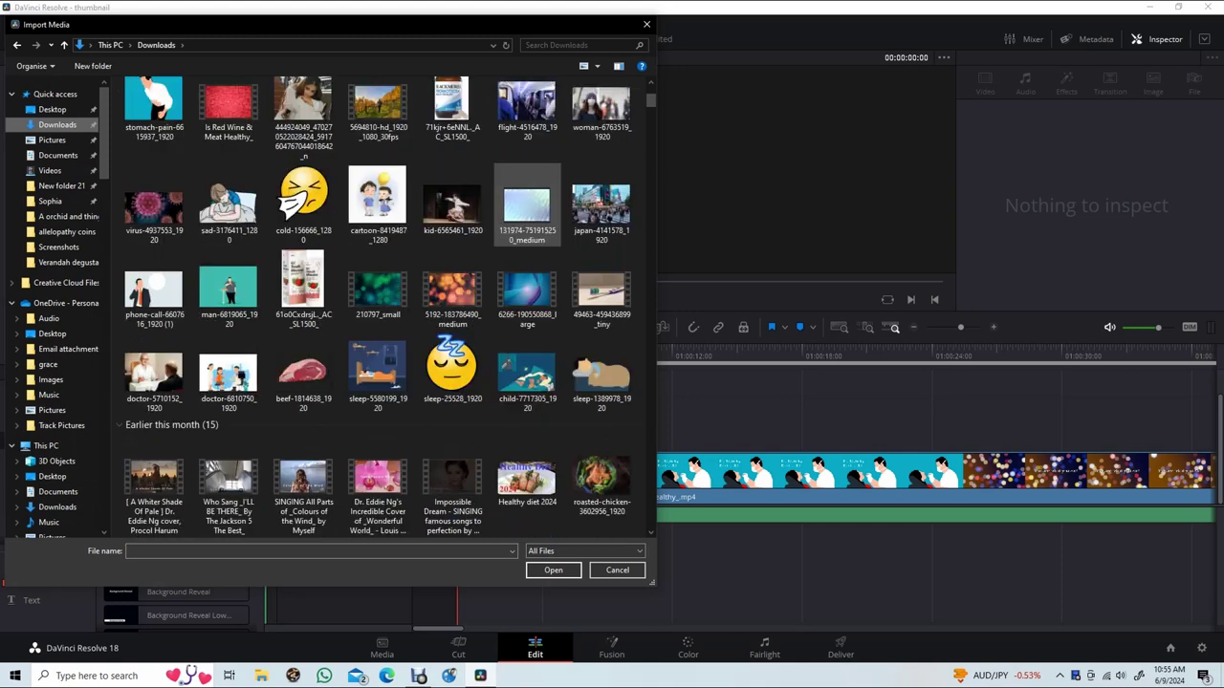
pyautogui.scroll(-1, 526, 196)
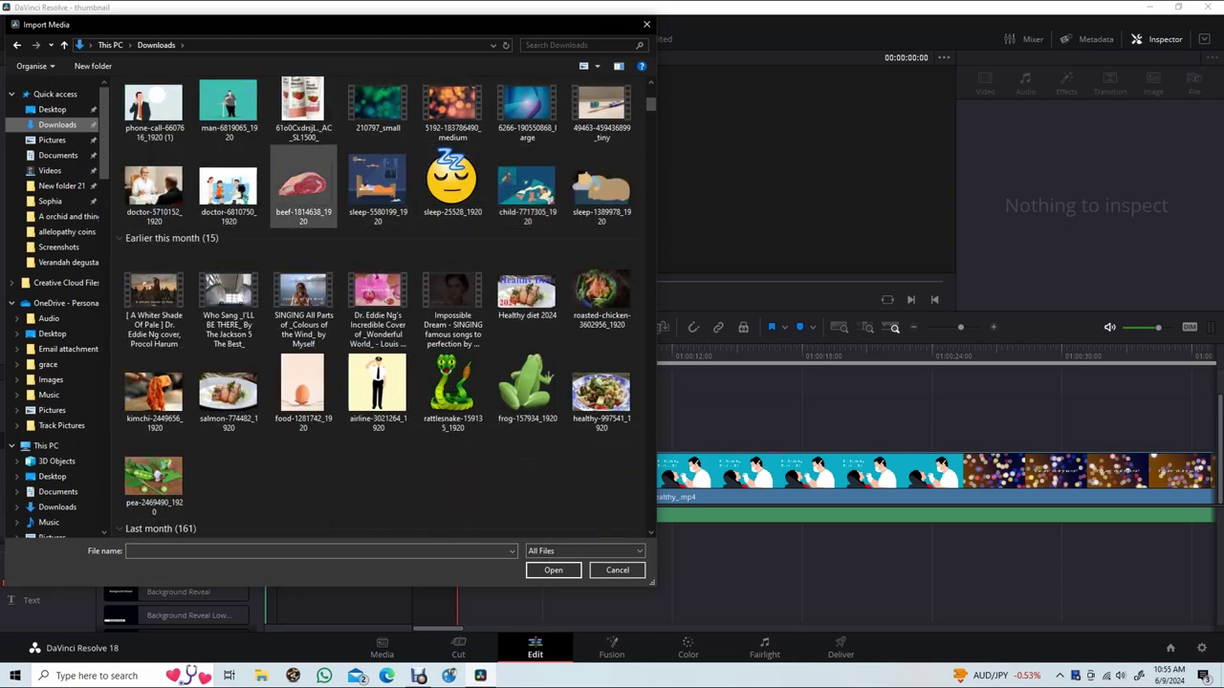
pyautogui.click(302, 191)
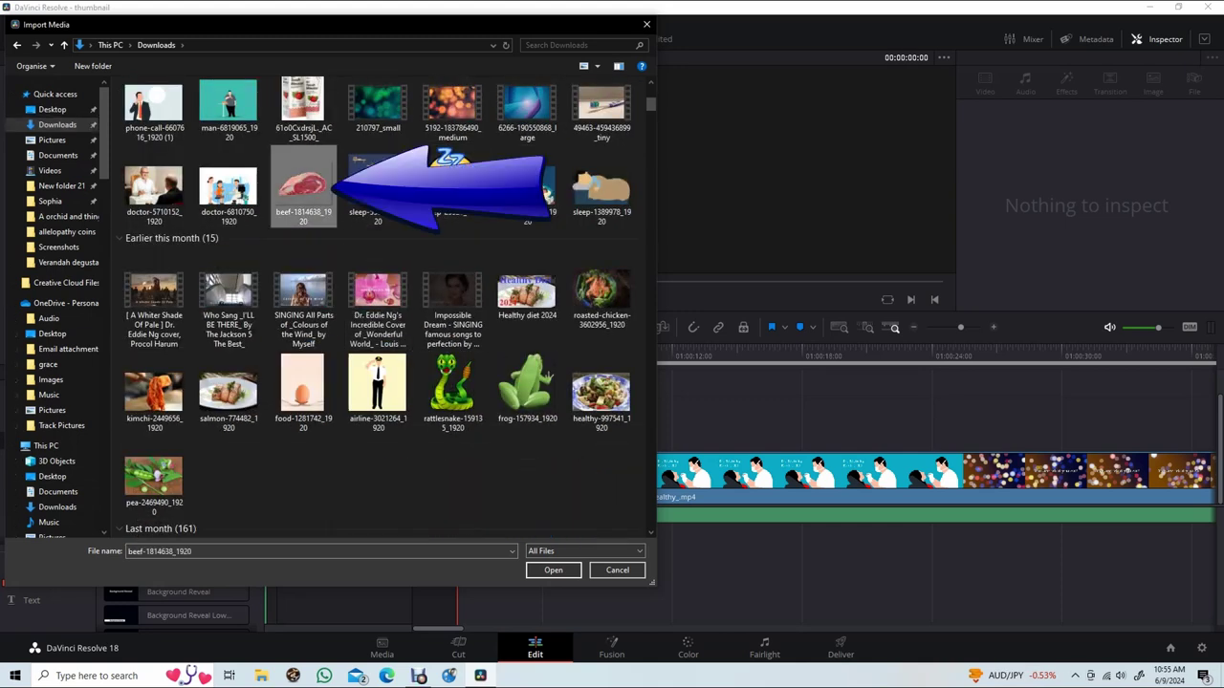
pyautogui.click(553, 570)
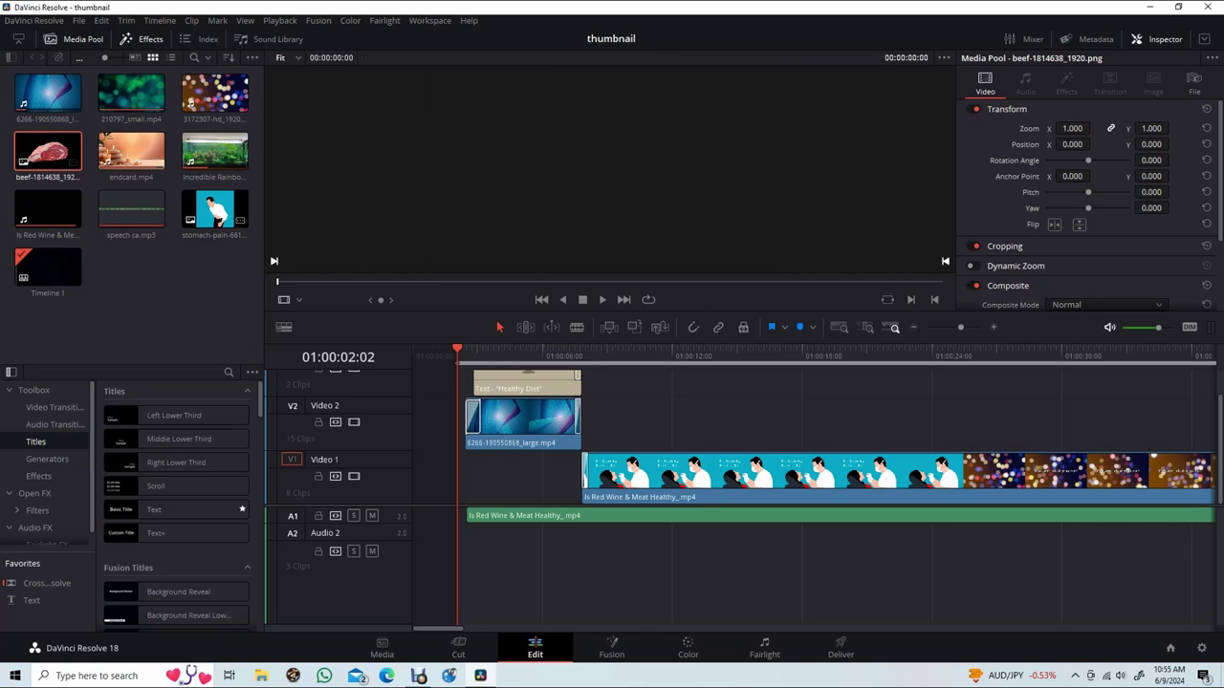
# Step: Play through Timeline 1 and park the playhead at 01:00:26:13 on the bokeh-only section
pyautogui.moveTo(457, 355); pyautogui.dragTo(455, 356)
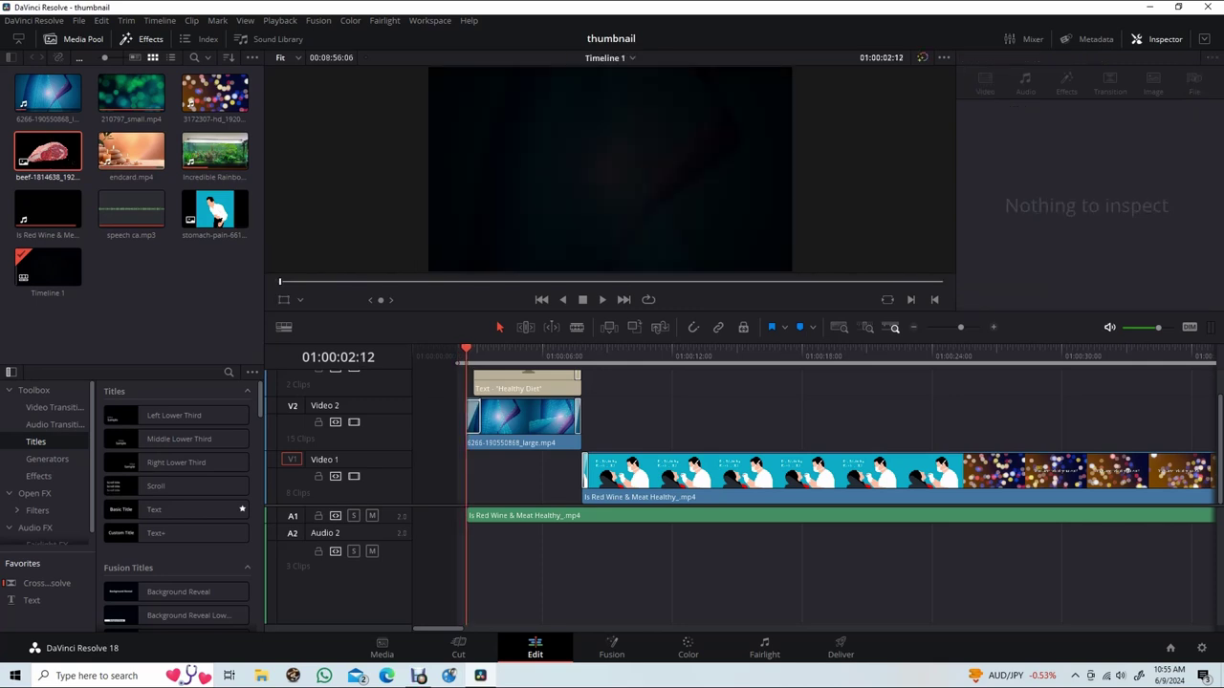
pyautogui.press('space')
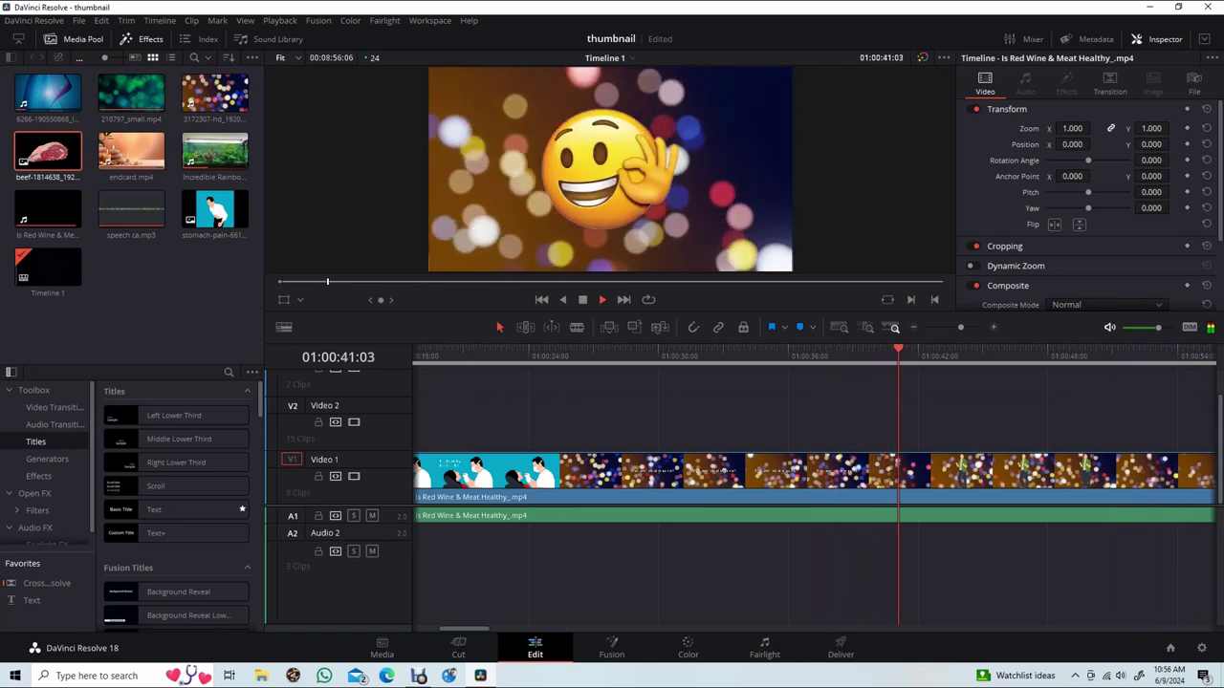
pyautogui.press('space')
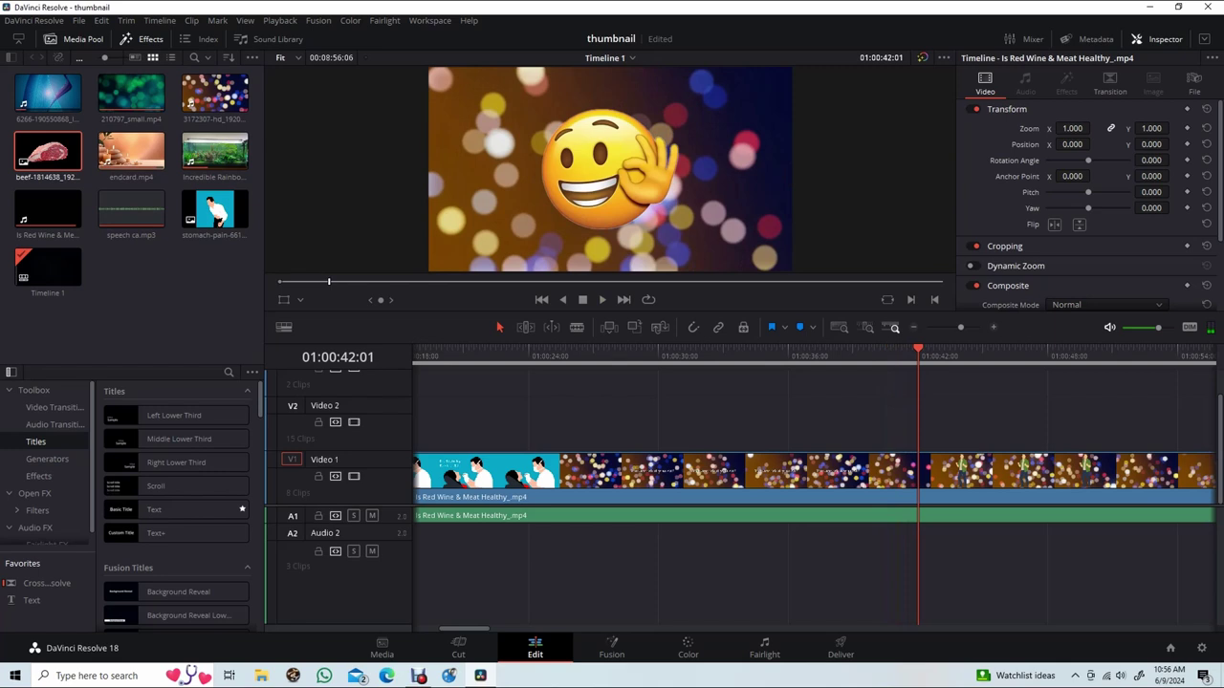
pyautogui.click(584, 356)
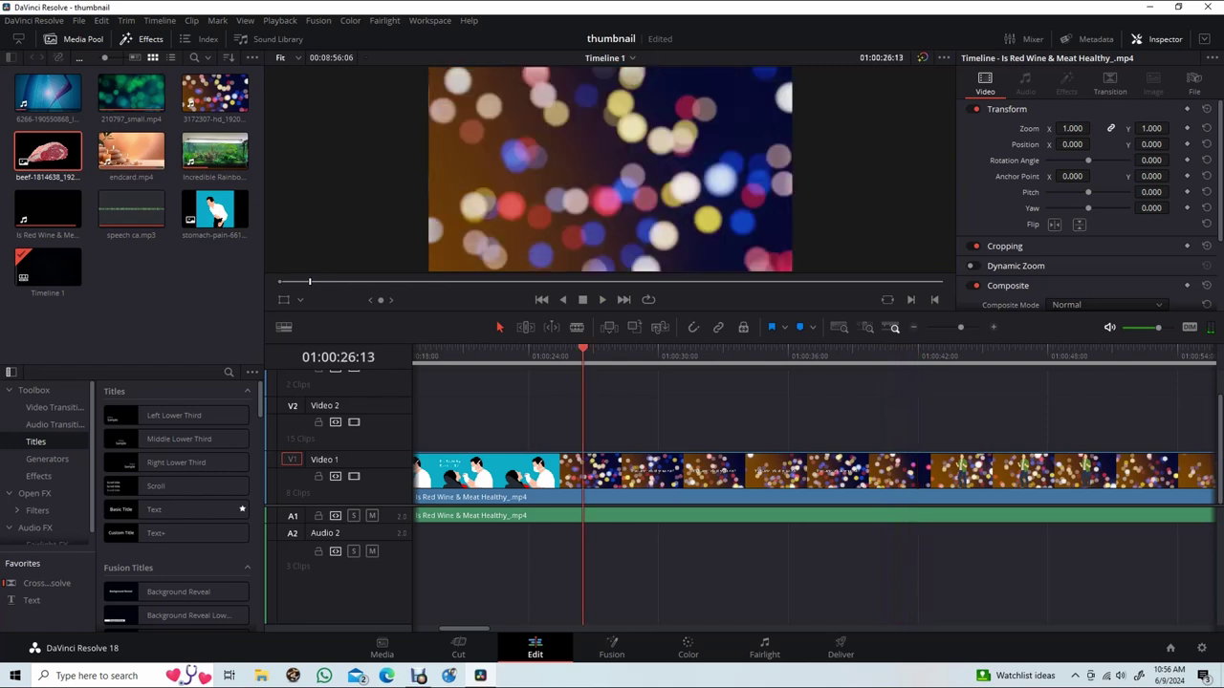
pyautogui.doubleClick(48, 152)
# Step: Place the beef image on Video 2 at 01:00:26:13, set its zoom to 0.870, and save
pyautogui.moveTo(48, 151)
pyautogui.mouseDown()
pyautogui.moveTo(559, 172)
pyautogui.moveTo(556, 435)
pyautogui.mouseUp()
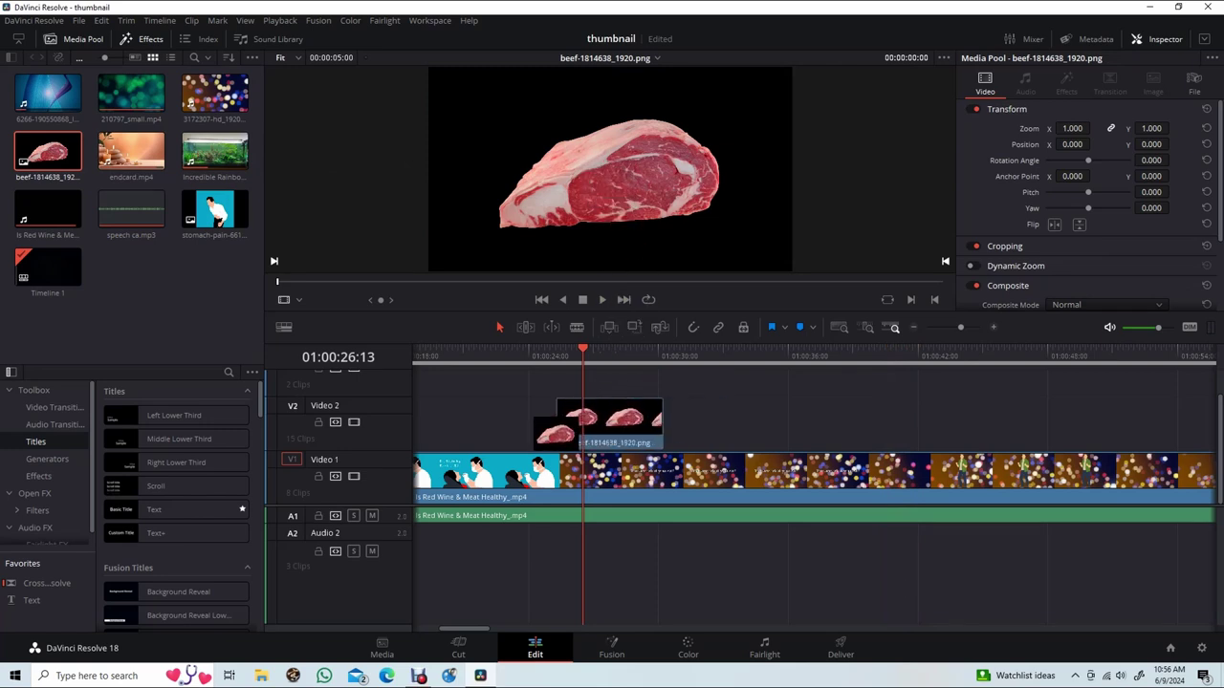
pyautogui.moveTo(555, 435); pyautogui.dragTo(558, 435)
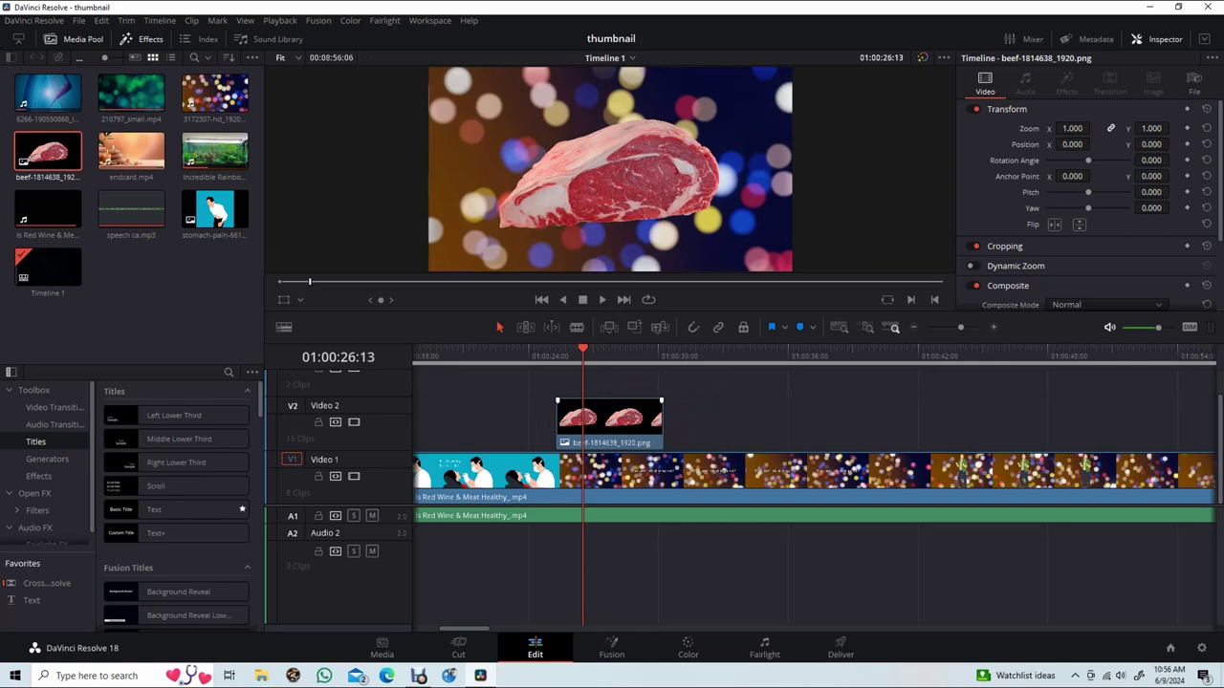
pyautogui.click(609, 416)
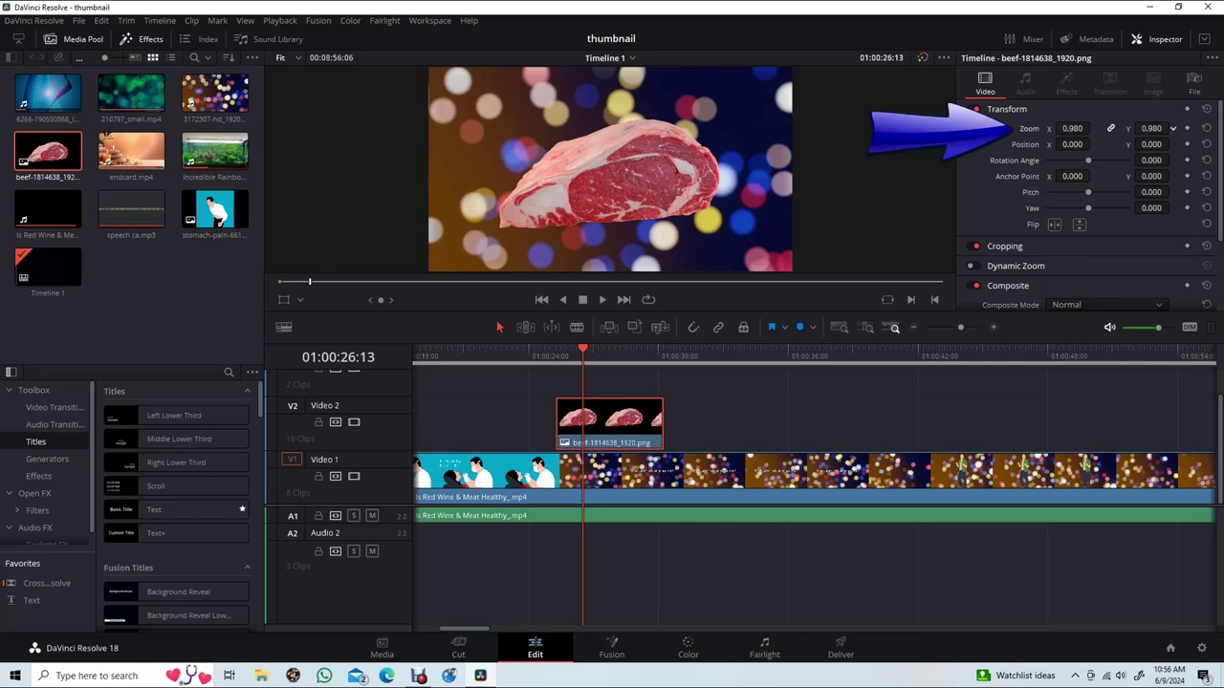
pyautogui.moveTo(1071, 128); pyautogui.dragTo(1052, 128)
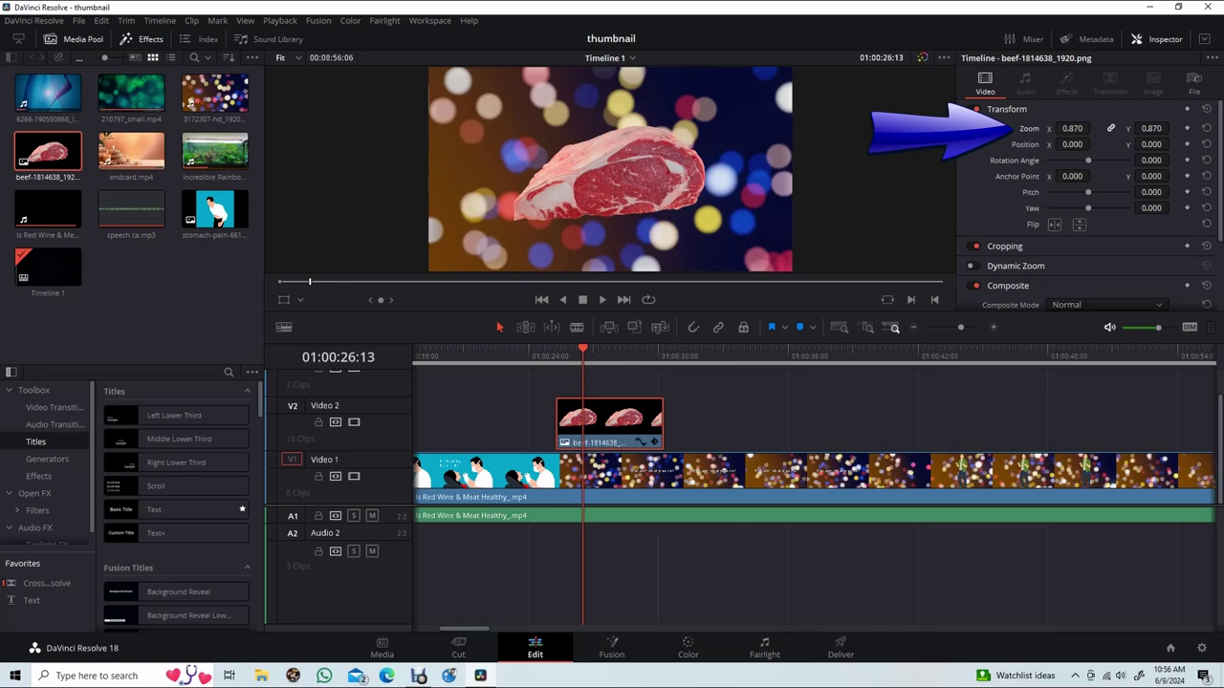
pyautogui.hotkey('ctrl', 's')
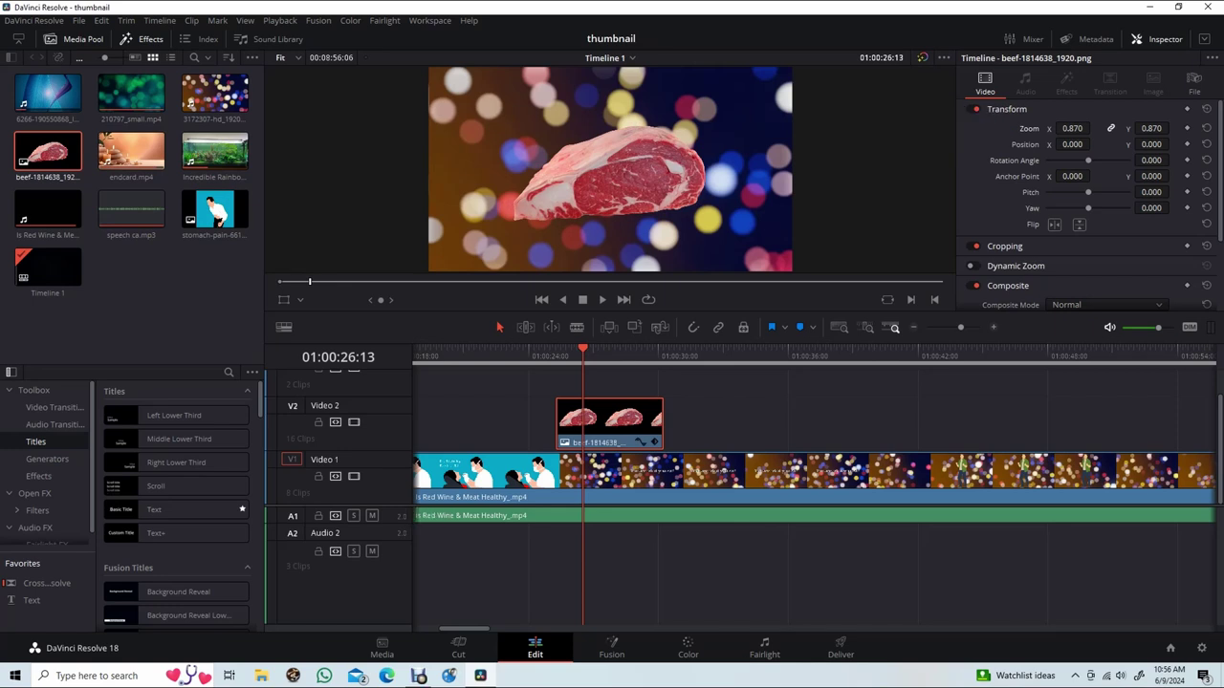
pyautogui.scroll(2, 812, 497)
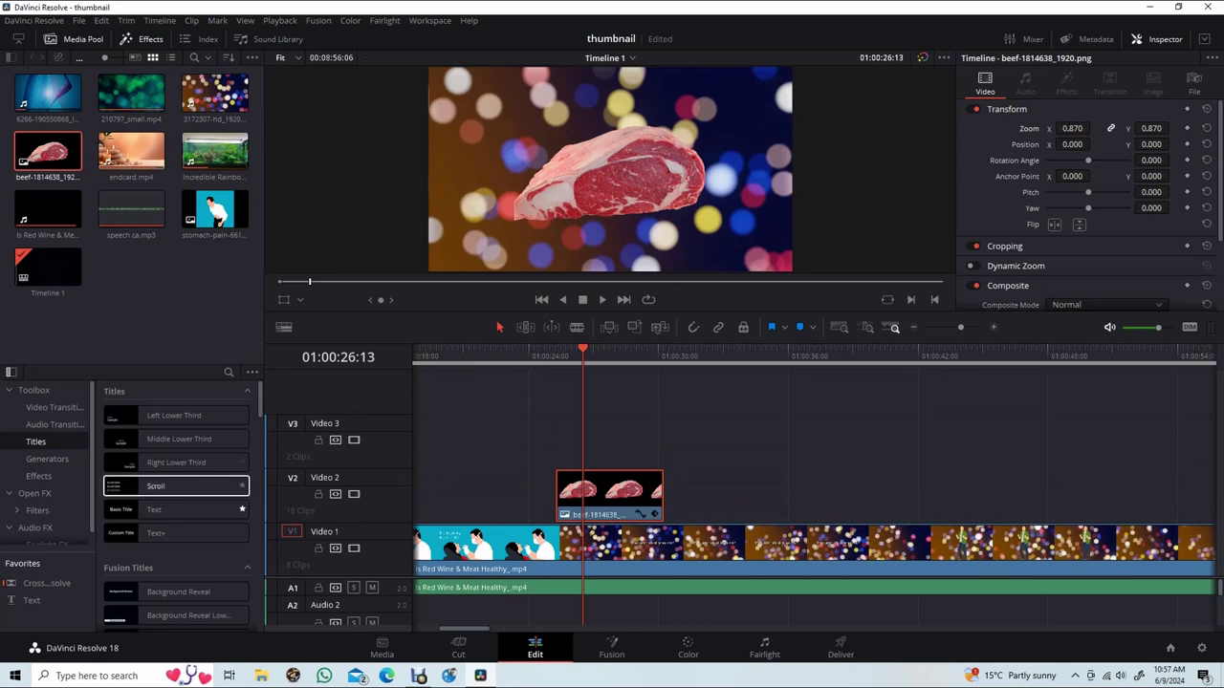
# Step: Drop two Text titles onto Video 3 and a new Video 4 above the beef image
pyautogui.click(192, 510)
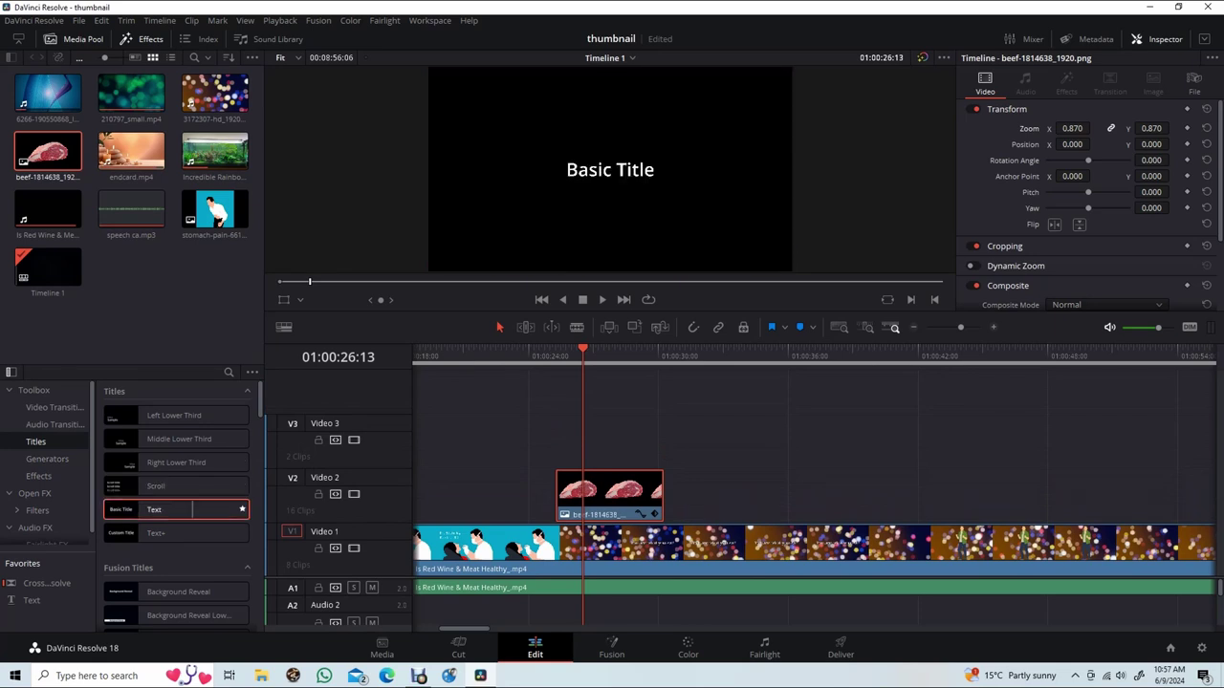
pyautogui.moveTo(197, 509); pyautogui.dragTo(551, 421)
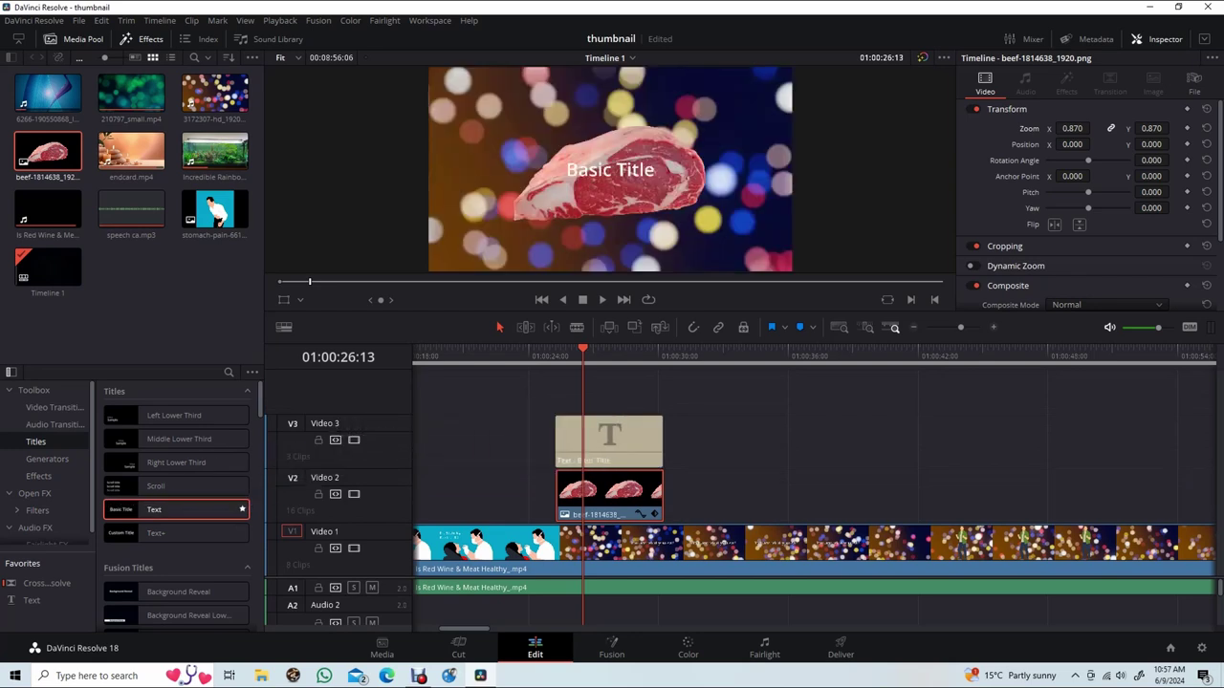
pyautogui.moveTo(193, 510); pyautogui.dragTo(610, 381)
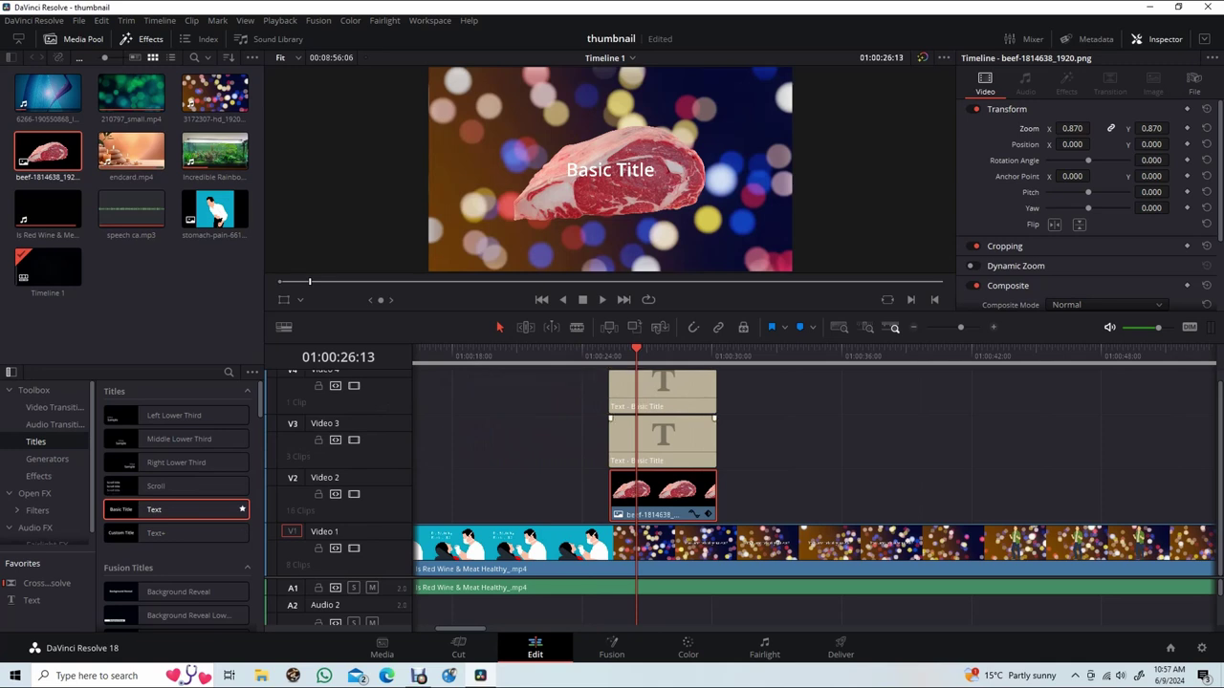
pyautogui.click(663, 440)
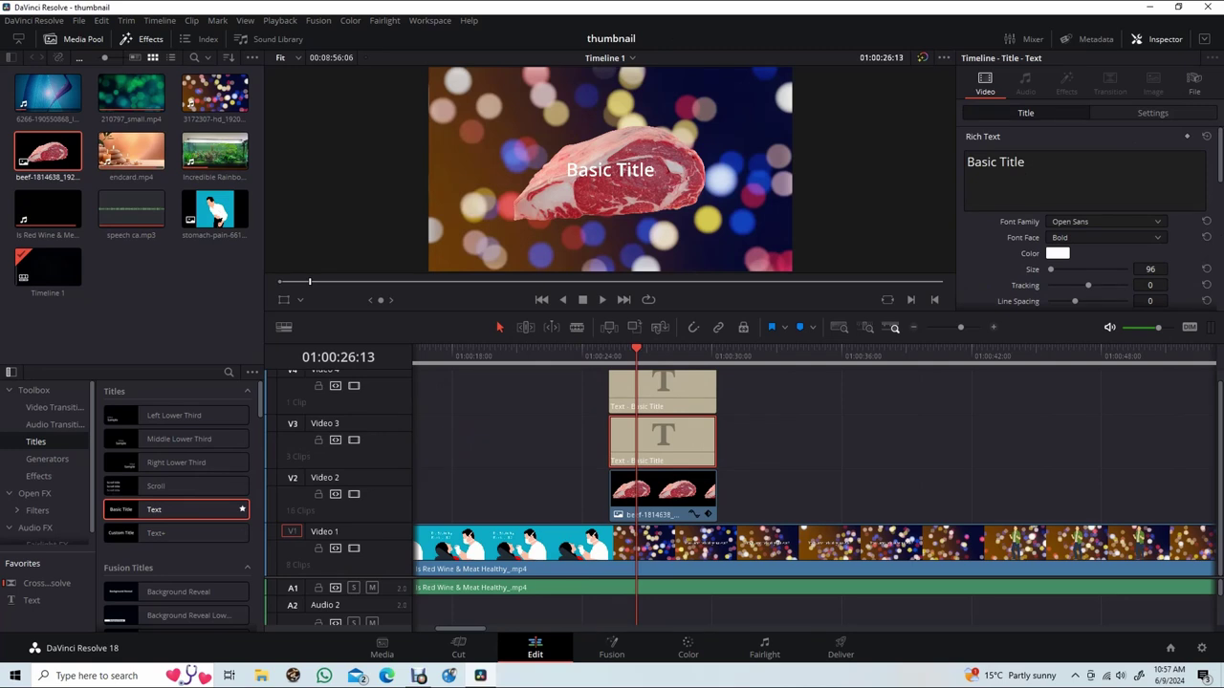
# Step: Raise the Video 3 title toward the top of the frame and save the project
pyautogui.scroll(-3, 1090, 220)
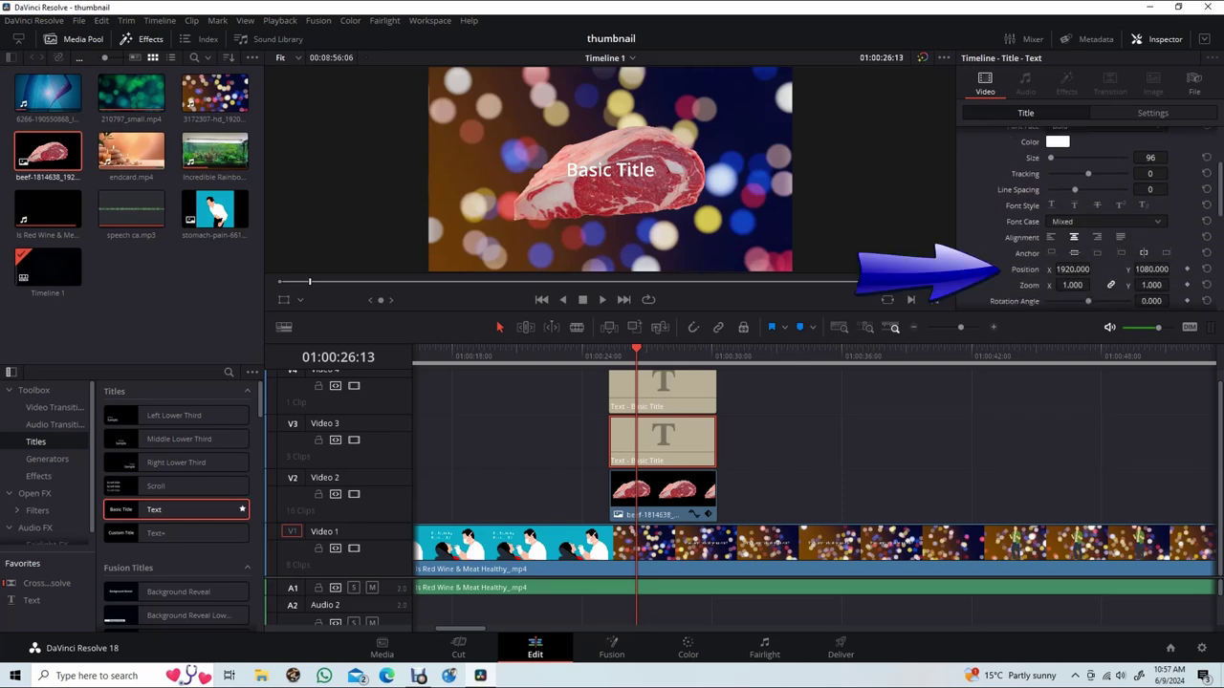
pyautogui.moveTo(1151, 269)
pyautogui.mouseDown()
pyautogui.moveTo(1186, 269)
pyautogui.moveTo(1175, 269)
pyautogui.mouseUp()
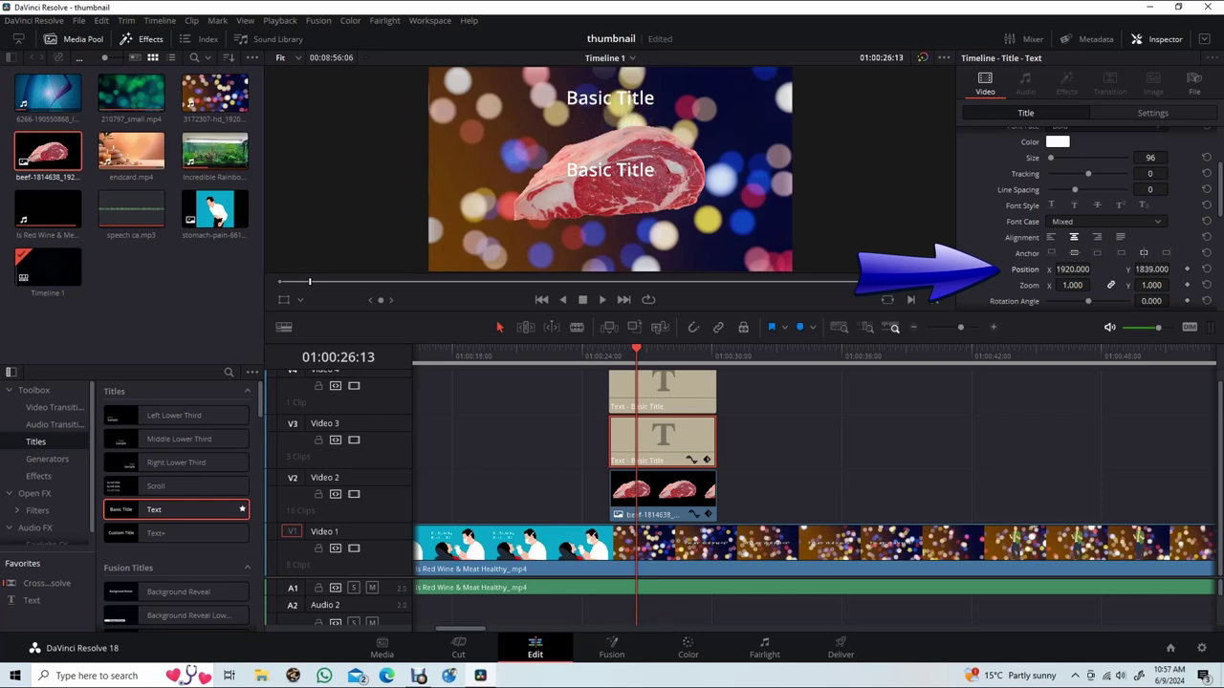
pyautogui.click(662, 390)
pyautogui.hotkey('ctrl', 's')
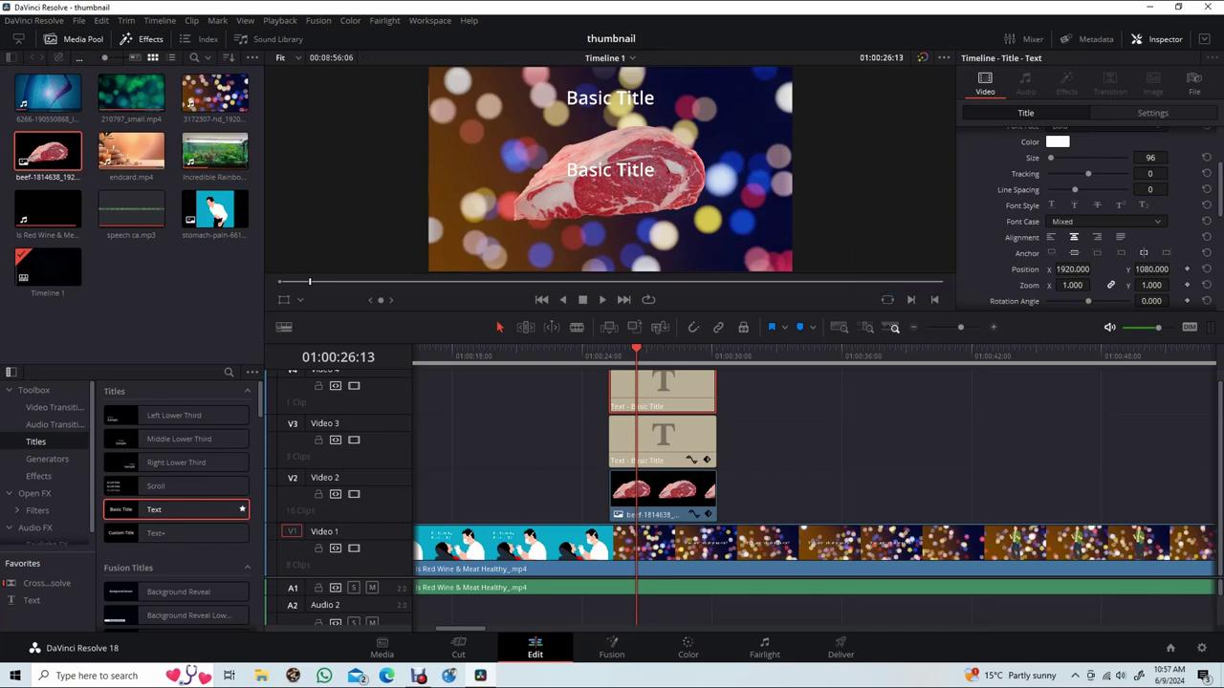
# Step: Lower the Video 4 title to Y 305 over the meat and reselect the top caption
pyautogui.scroll(-1, 1090, 215)
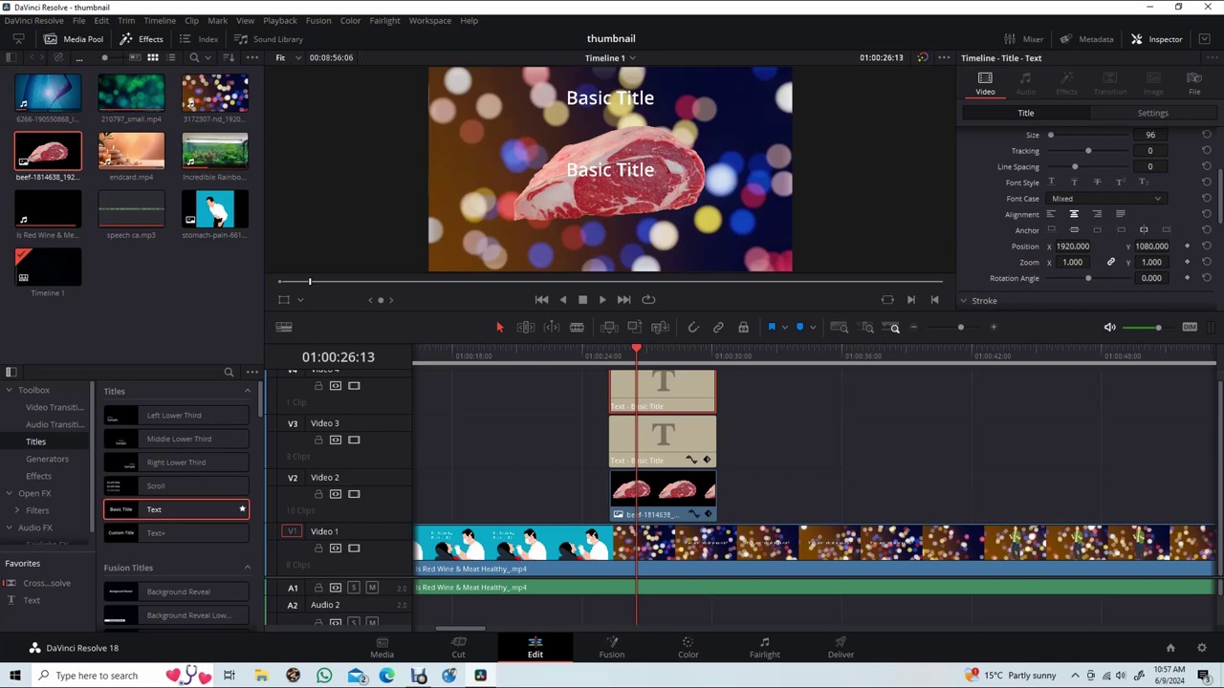
pyautogui.scroll(5, 1085, 220)
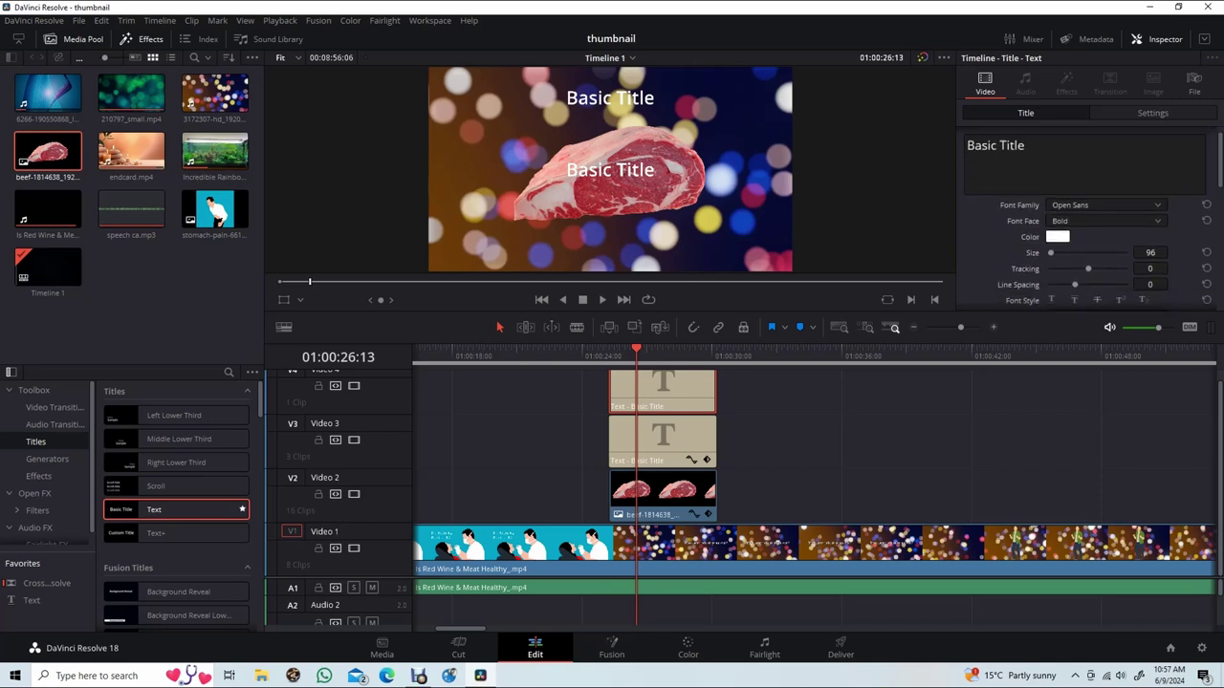
pyautogui.scroll(-5, 1056, 242)
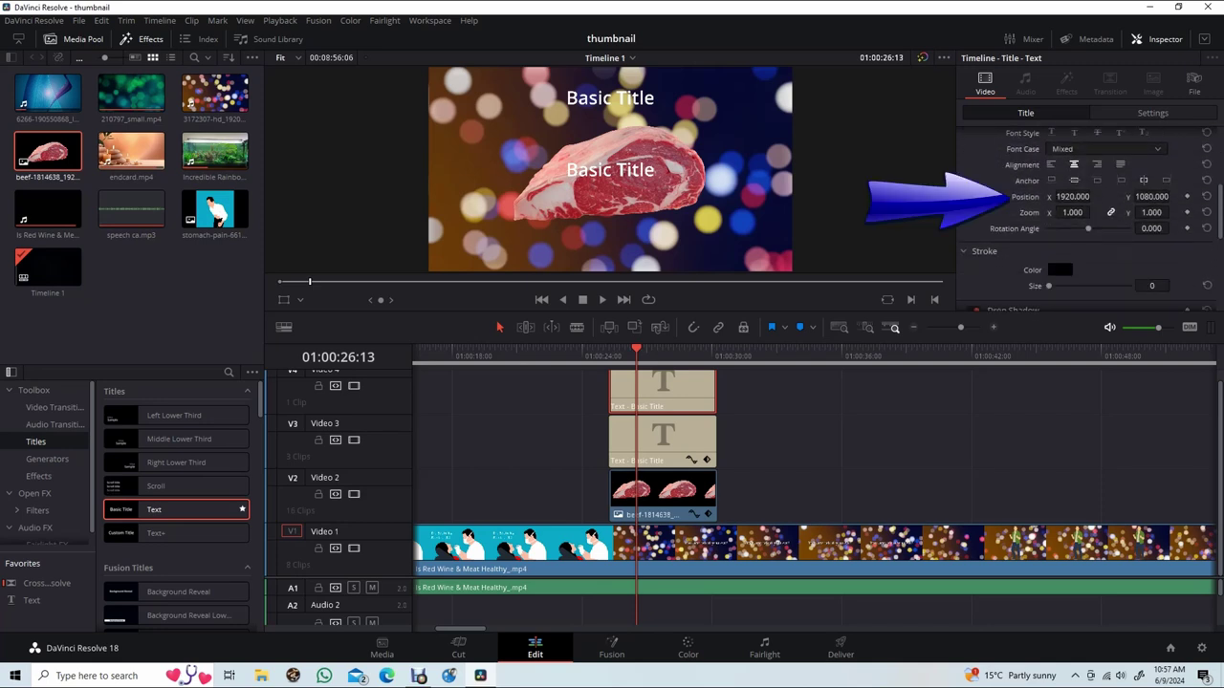
pyautogui.moveTo(1152, 196); pyautogui.dragTo(1078, 196)
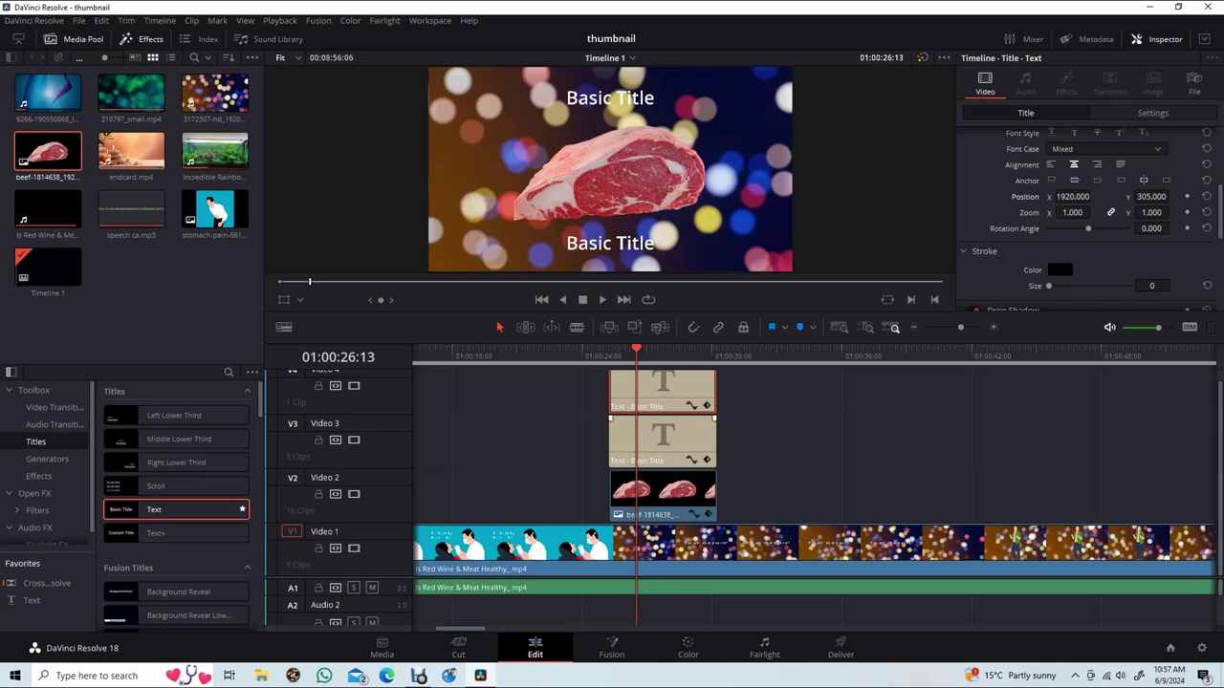
pyautogui.click(662, 435)
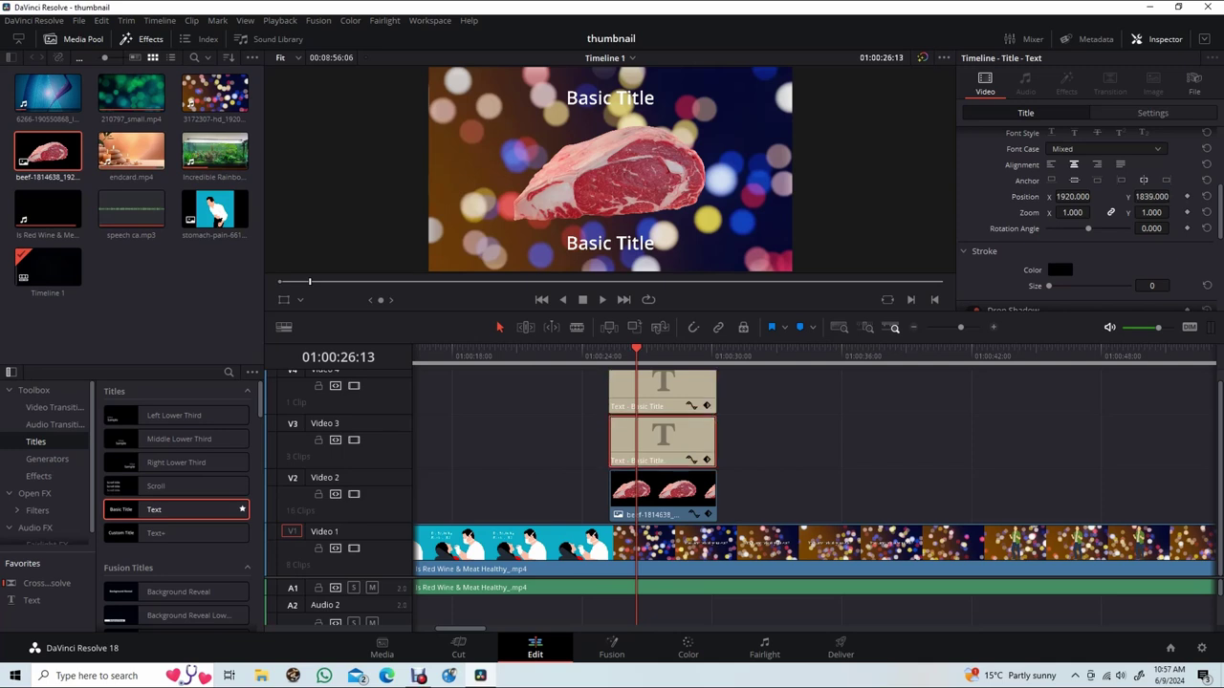
pyautogui.scroll(1, 1056, 242)
pyautogui.scroll(4, 1057, 242)
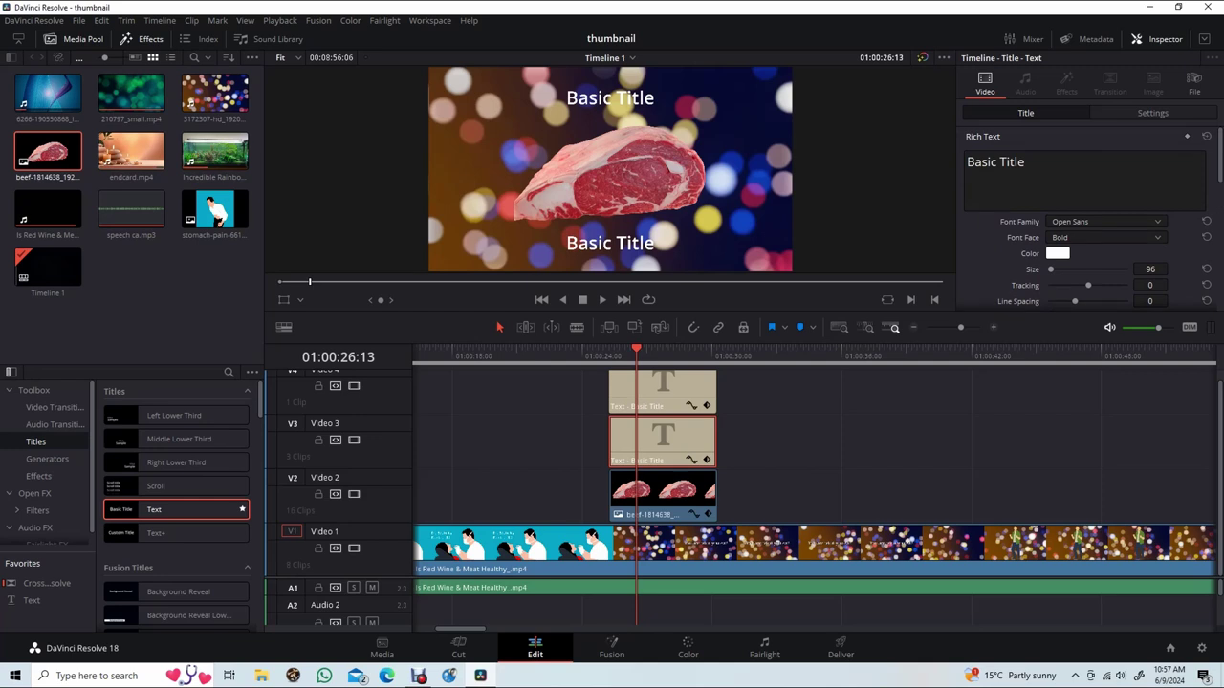
# Step: Type 'RED MEAT / RED WINE' in the top caption's Rich Text box, deleting the old Basic Title words
pyautogui.click(966, 162)
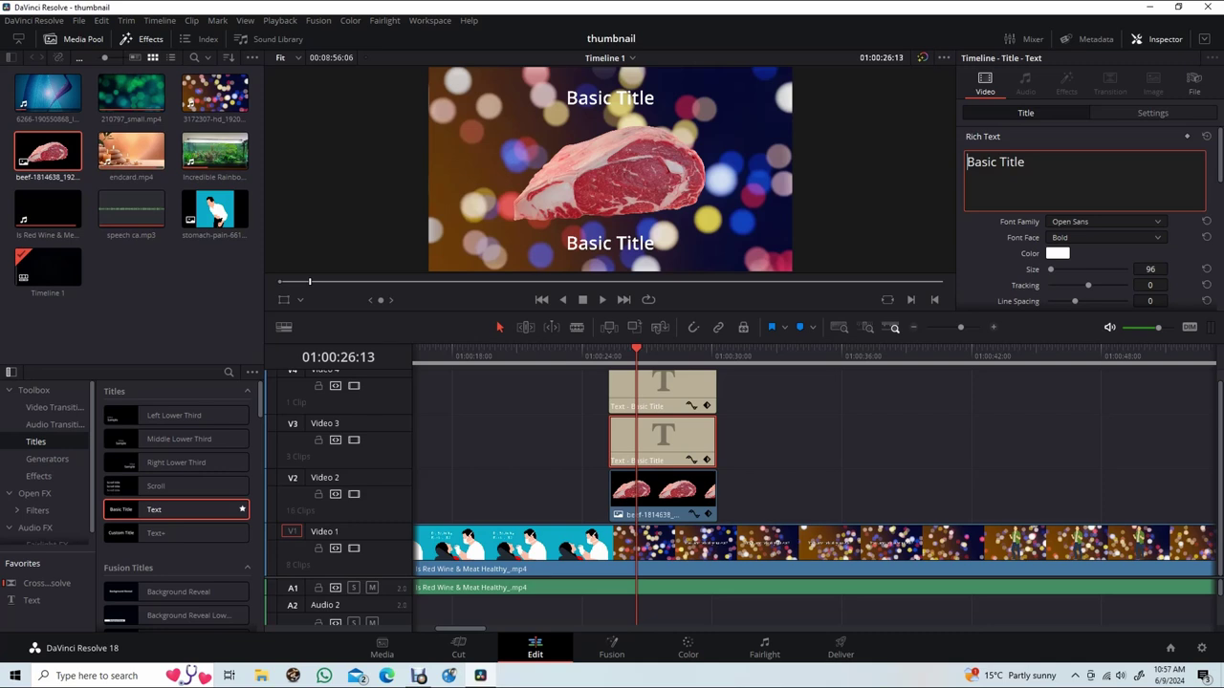
pyautogui.write('RED')
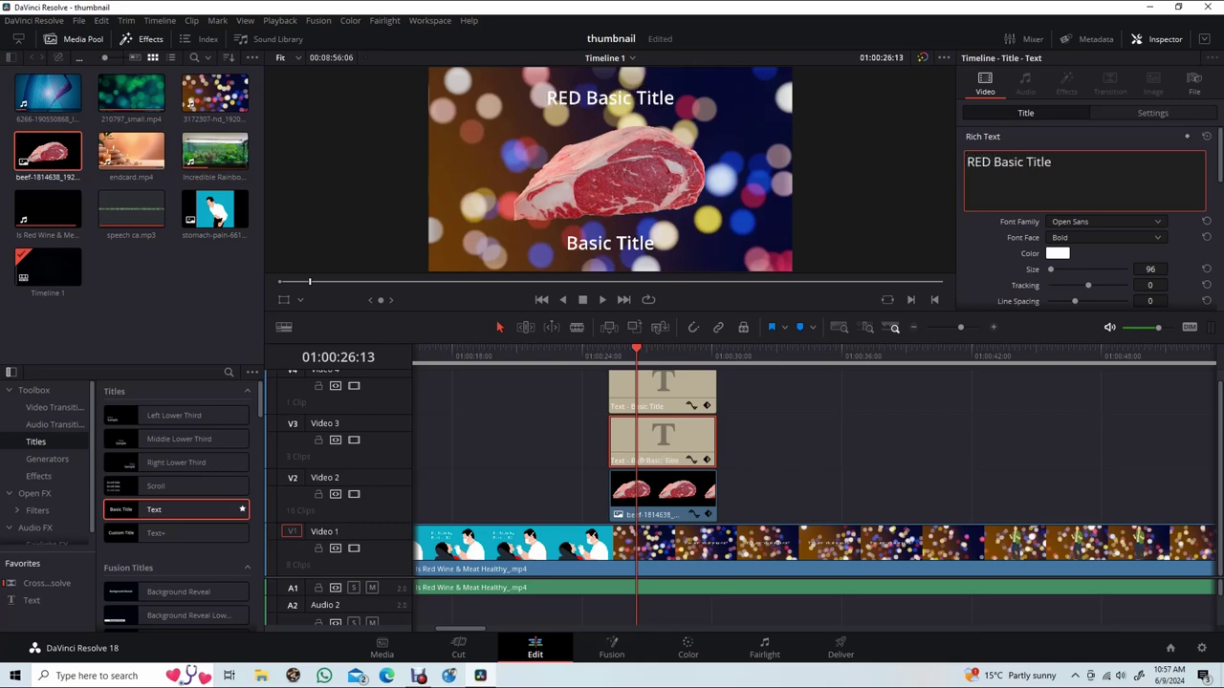
pyautogui.write(' MEAT')
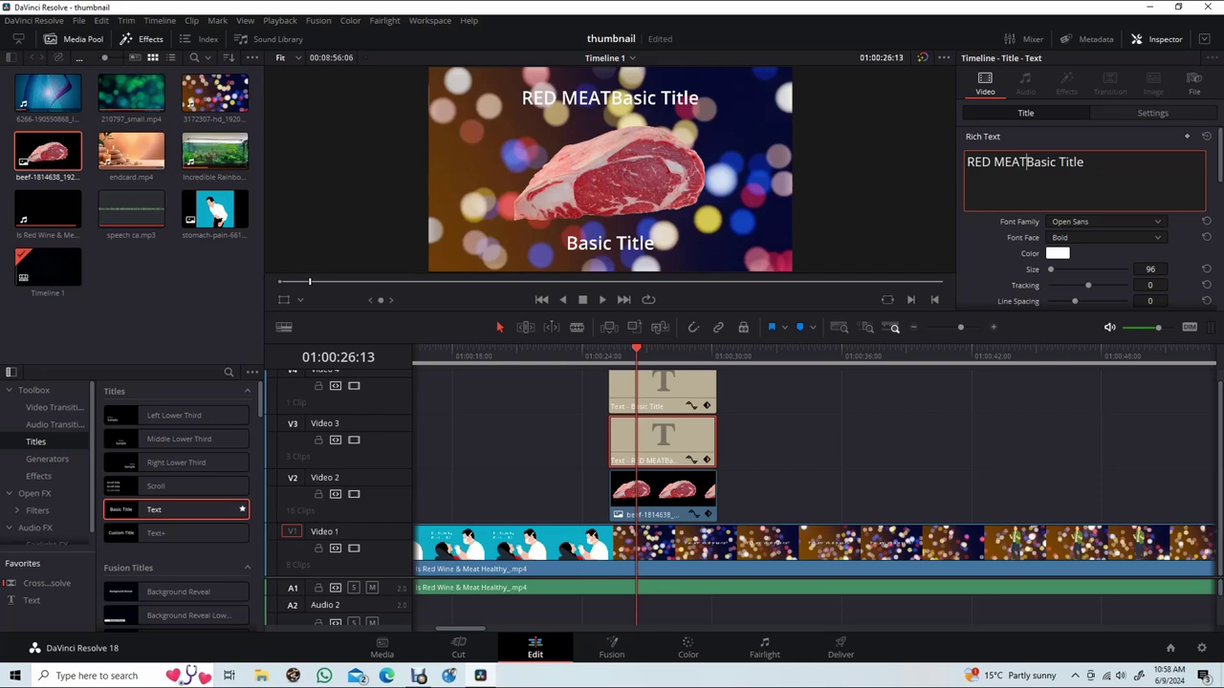
pyautogui.write(' /')
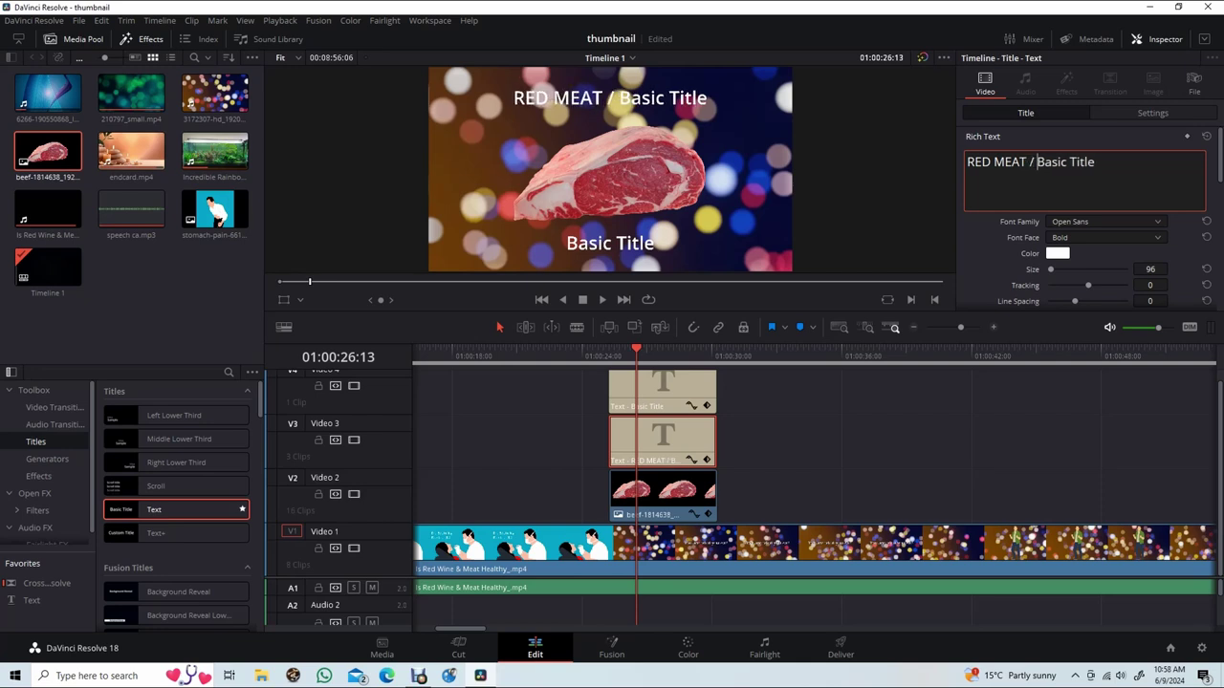
pyautogui.write(' RED WI')
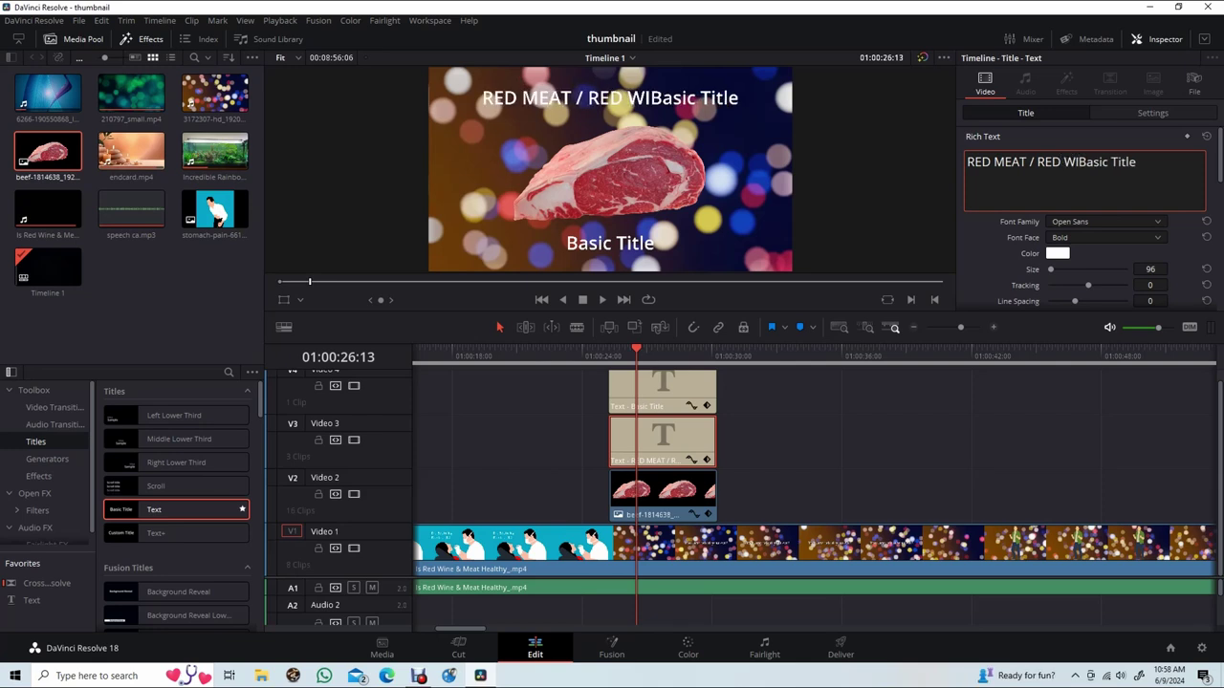
pyautogui.write('ND')
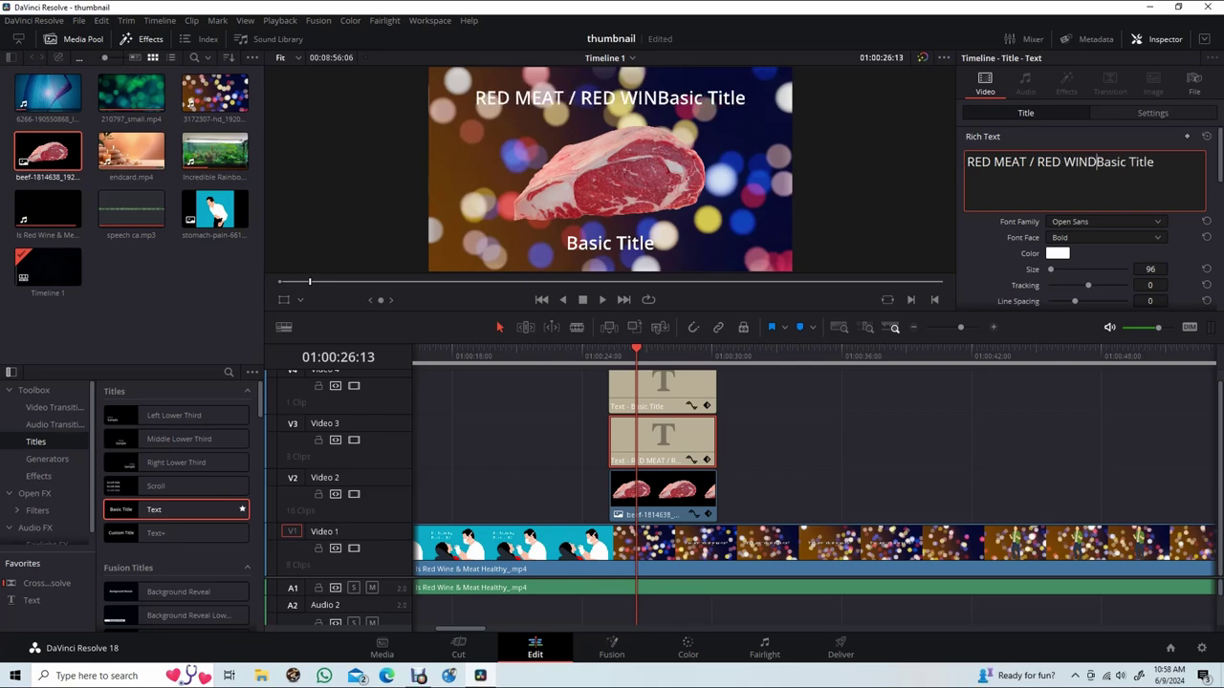
pyautogui.press('BackSpace')
pyautogui.press('BackSpace')
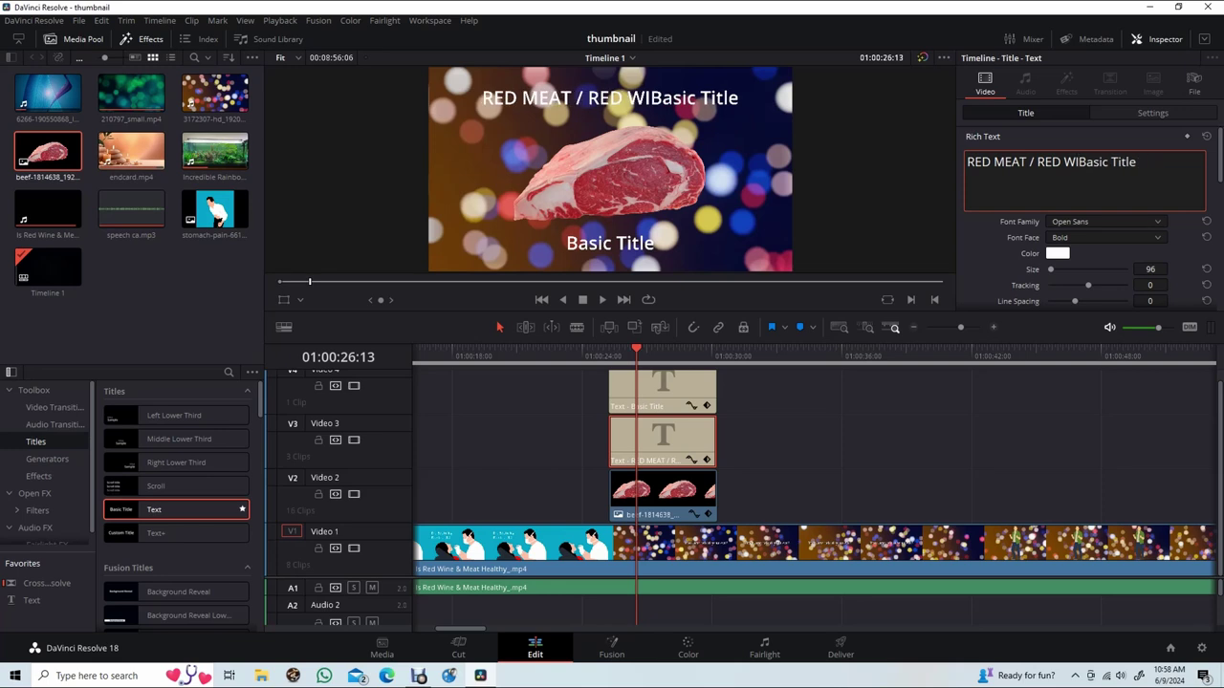
pyautogui.write('NE')
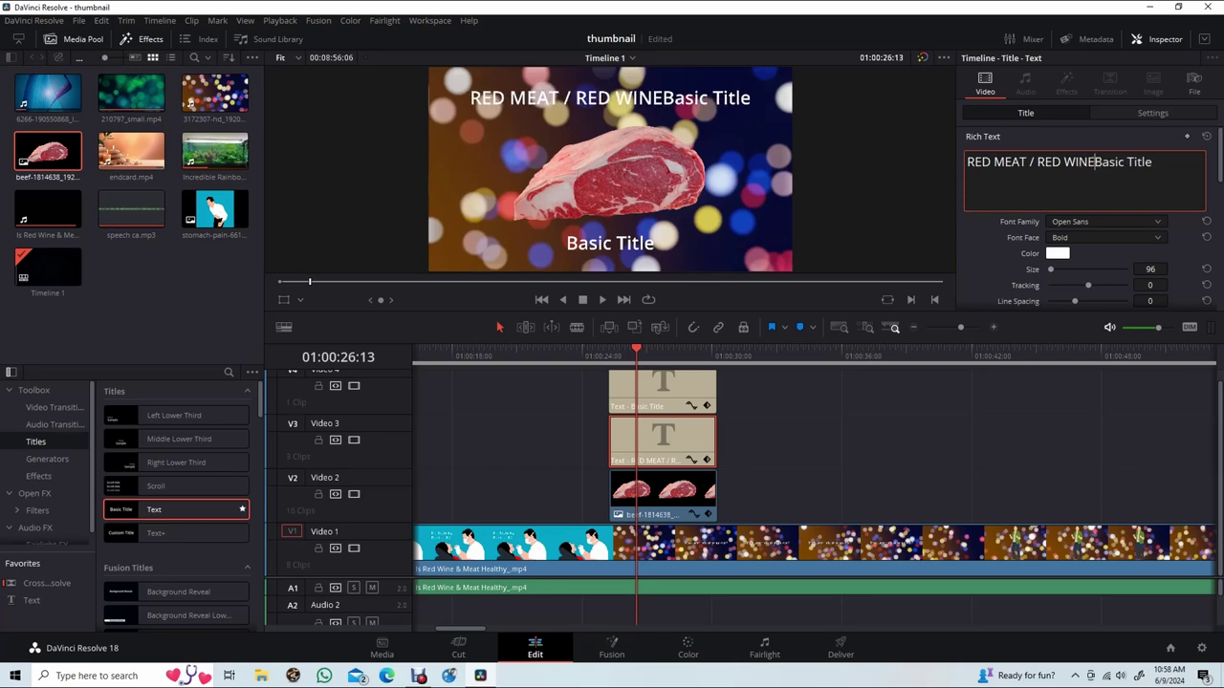
pyautogui.press('Delete')
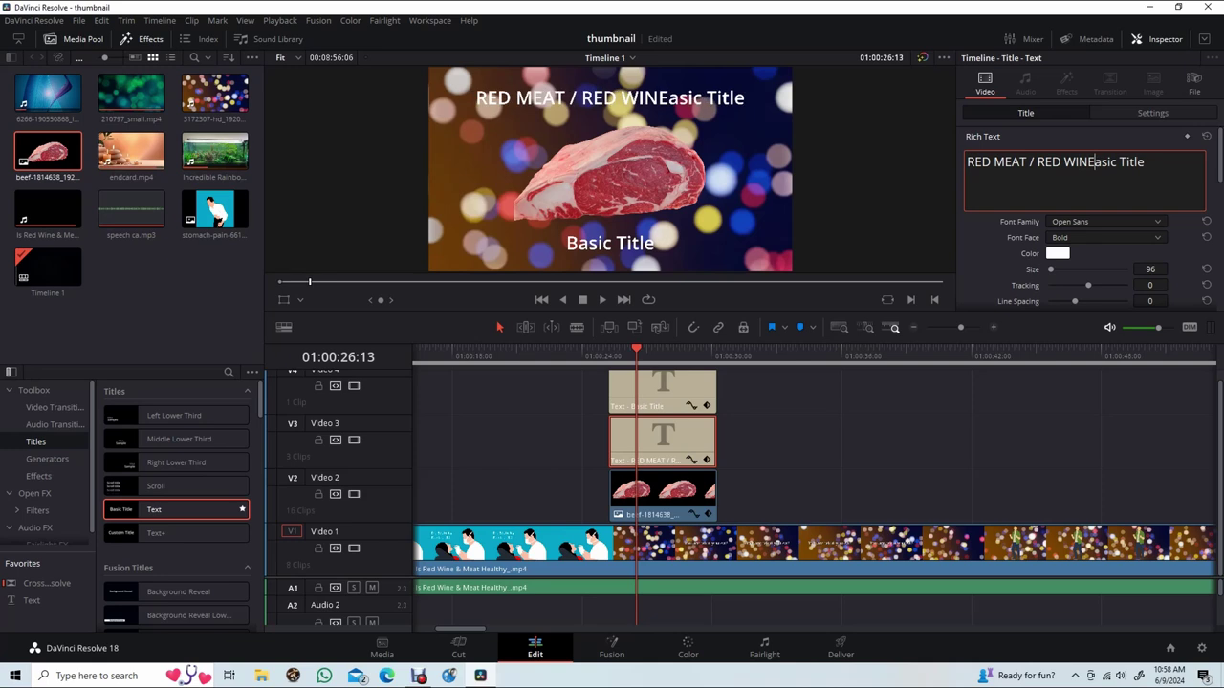
pyautogui.press('Delete')
pyautogui.press('Delete')
pyautogui.press('Delete')
pyautogui.press('Delete')
pyautogui.press('Delete')
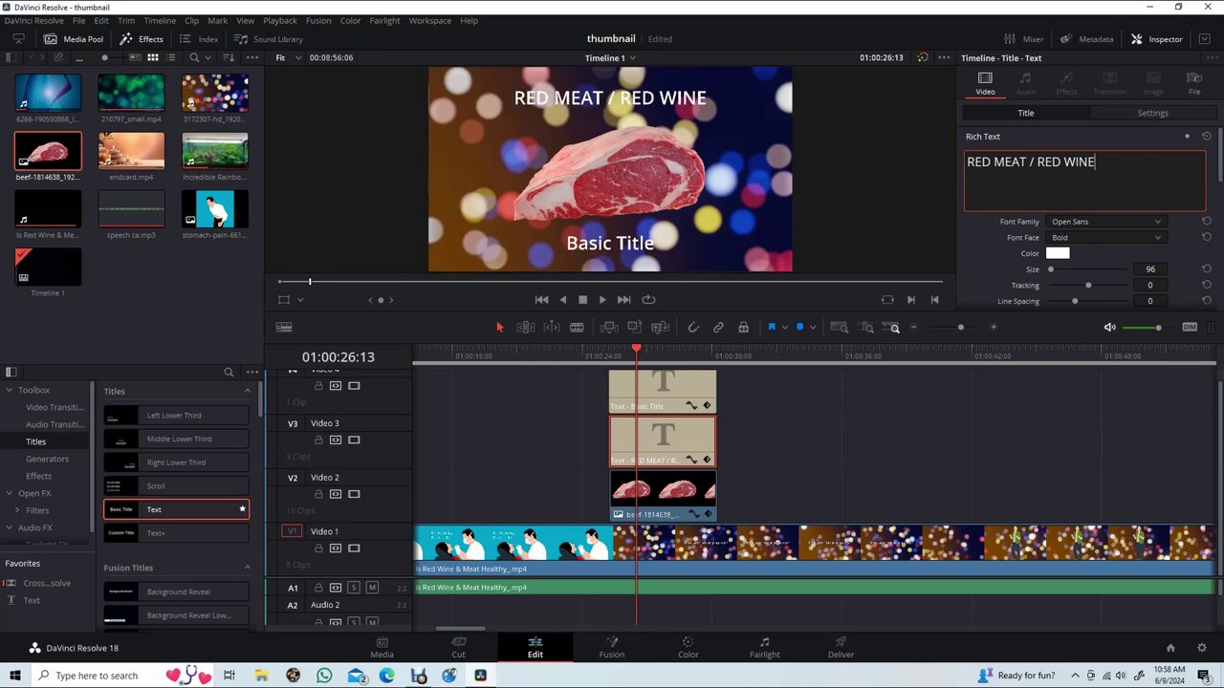
# Step: Increase the RED MEAT / RED WINE font size from 96 to 167
pyautogui.scroll(-1, 1090, 220)
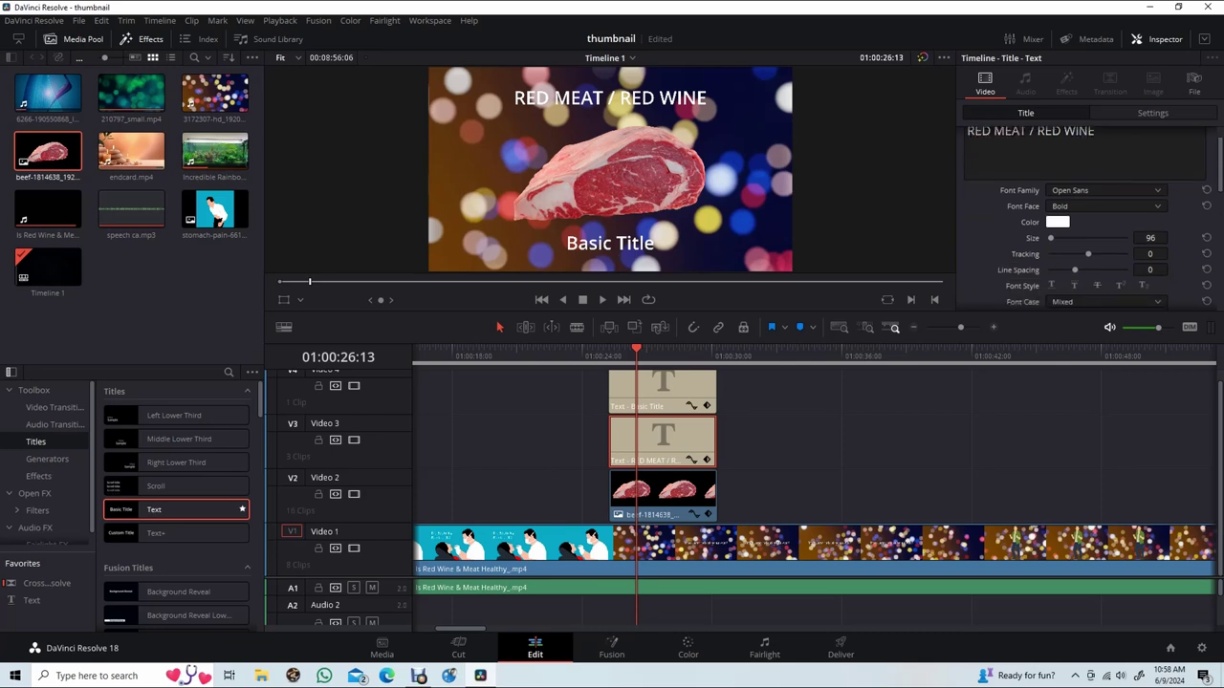
pyautogui.scroll(-2, 1090, 220)
pyautogui.scroll(-1, 1090, 220)
pyautogui.scroll(-2, 1090, 220)
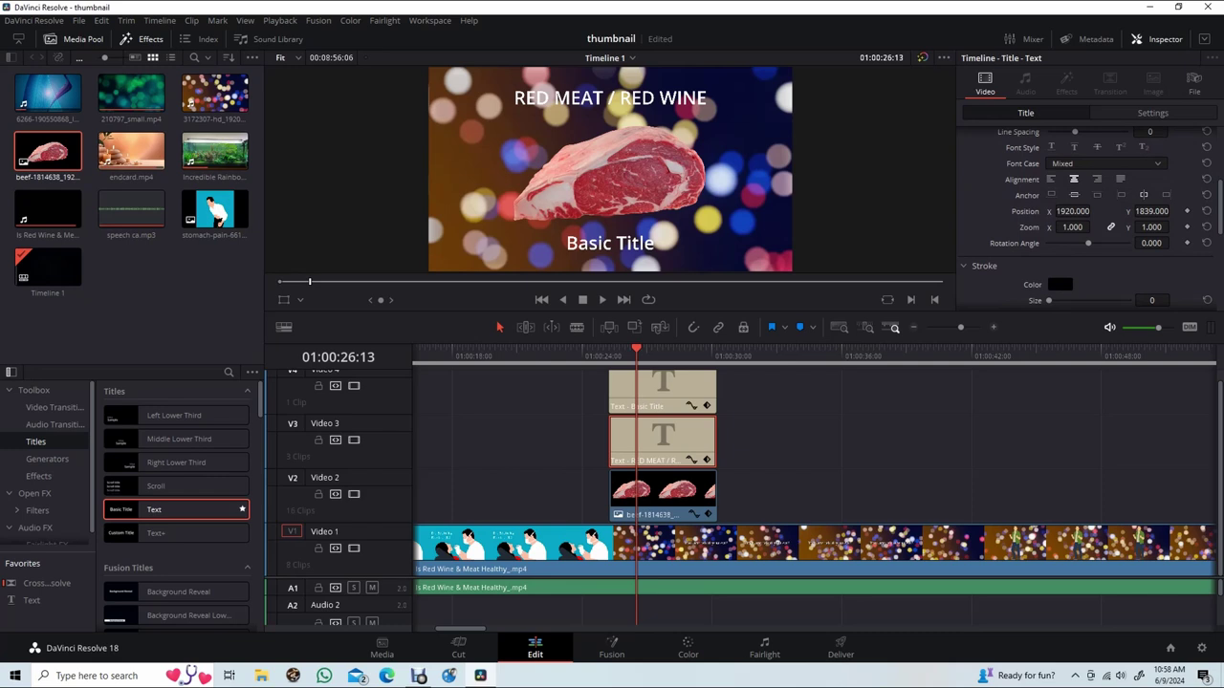
pyautogui.scroll(-1, 1058, 246)
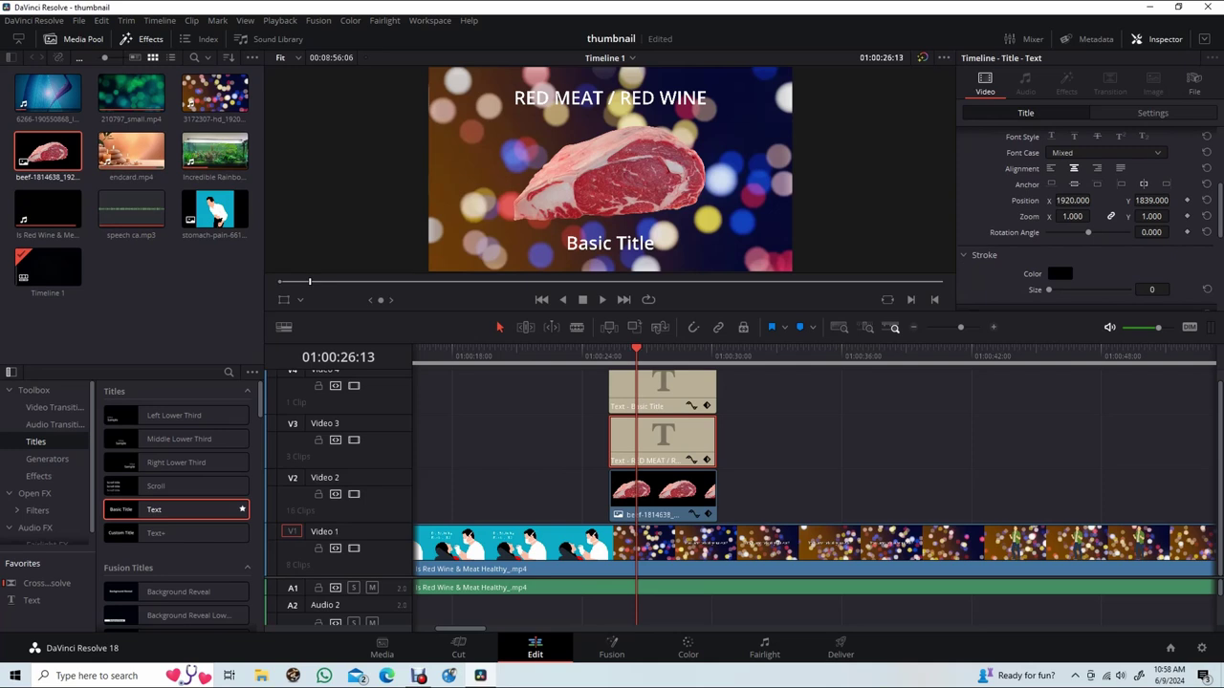
pyautogui.scroll(5, 1056, 246)
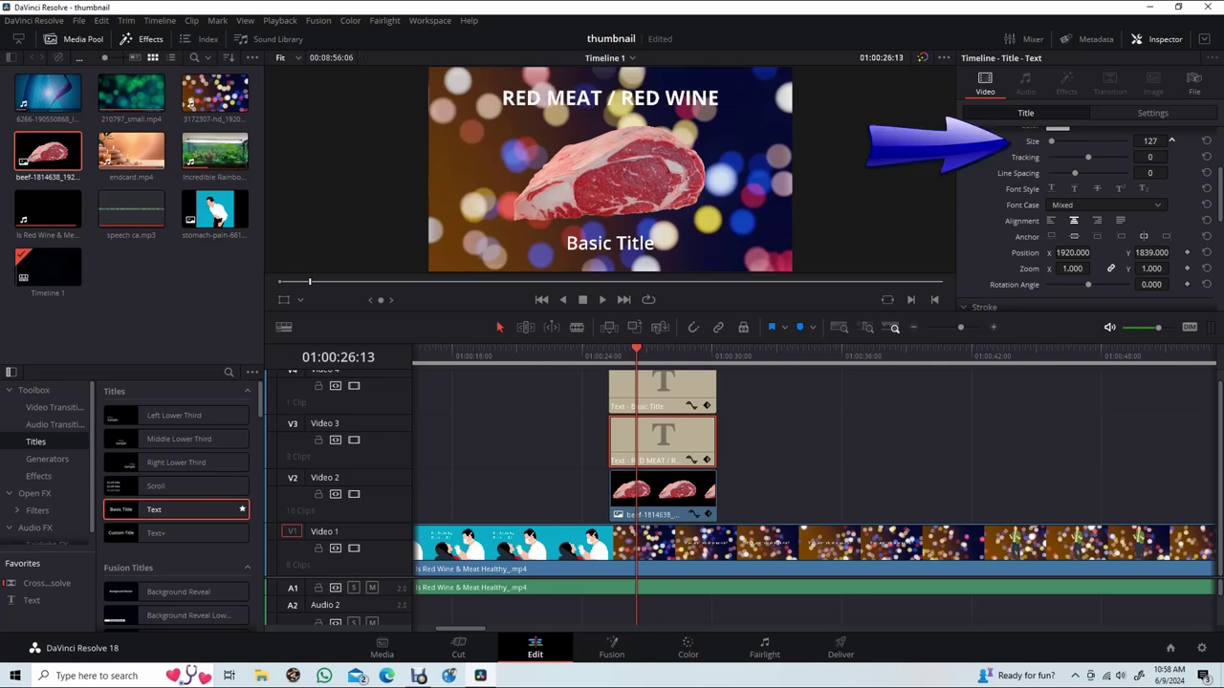
pyautogui.moveTo(1150, 141); pyautogui.dragTo(1162, 141)
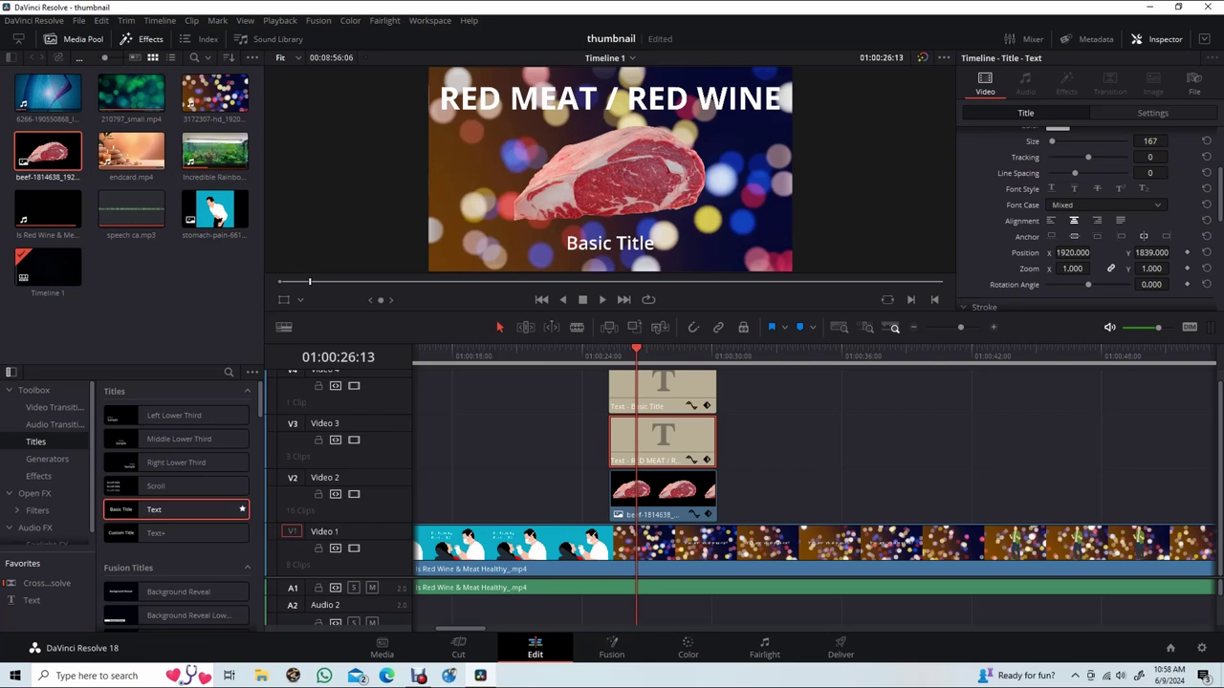
# Step: Set the title's text colour to pale yellow #ffff7f
pyautogui.scroll(-1, 1086, 219)
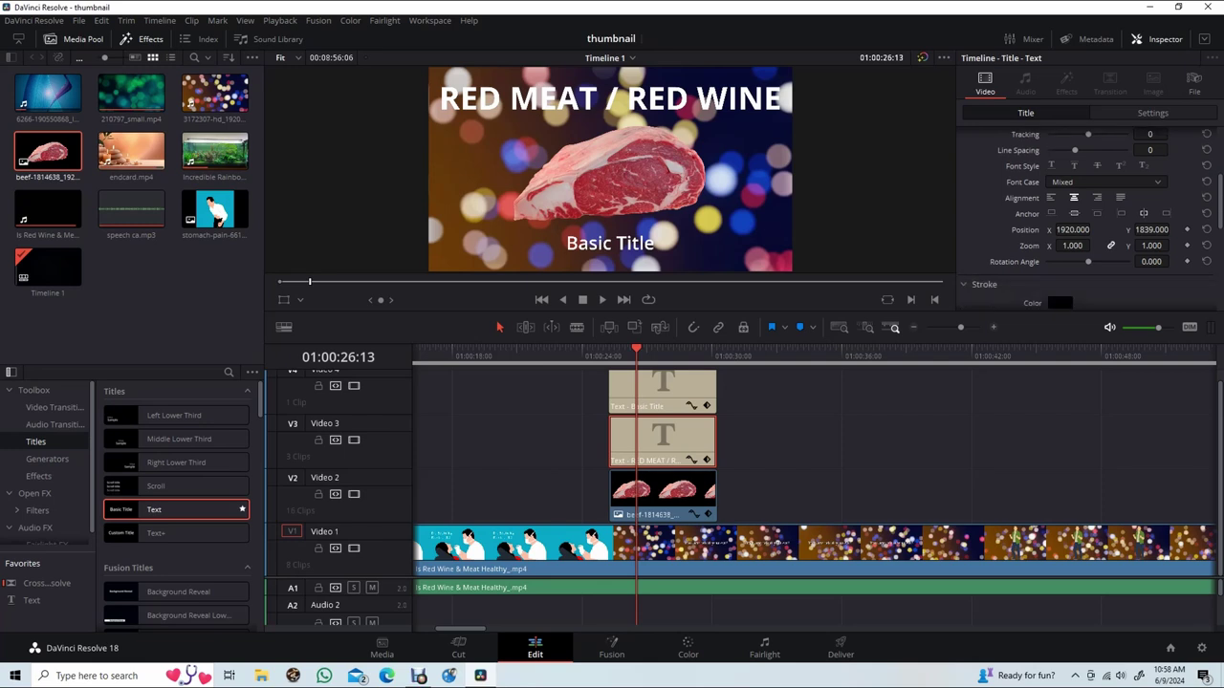
pyautogui.scroll(-2, 1057, 221)
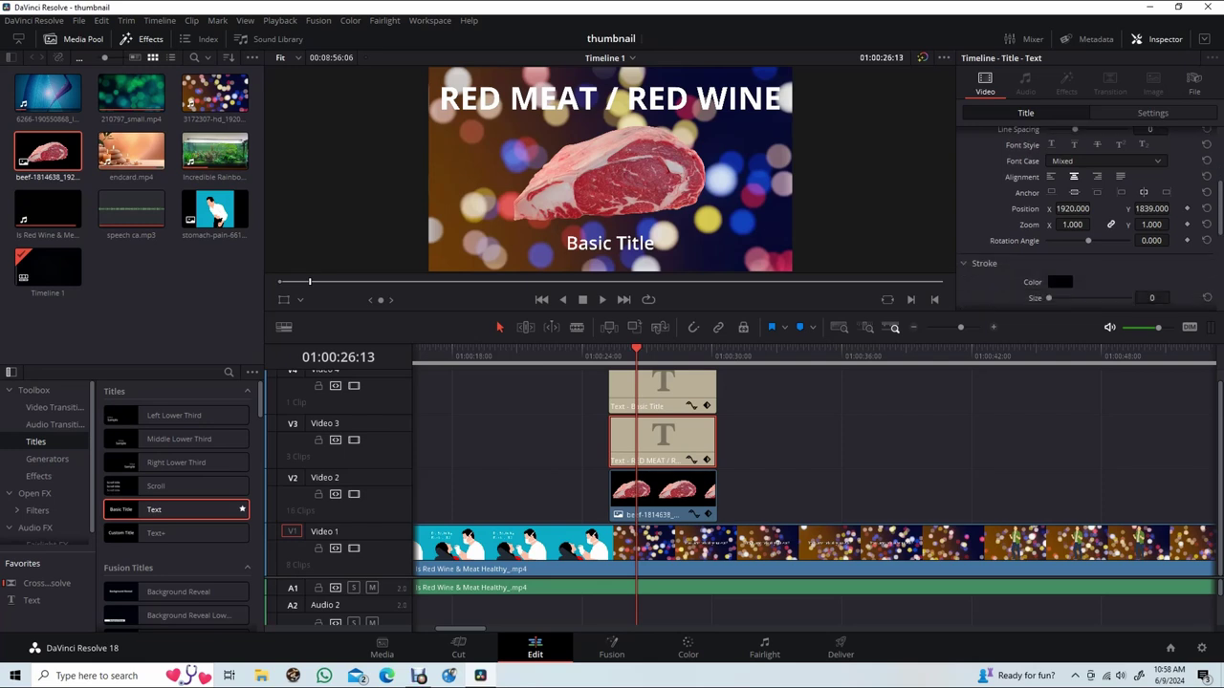
pyautogui.scroll(4, 1057, 220)
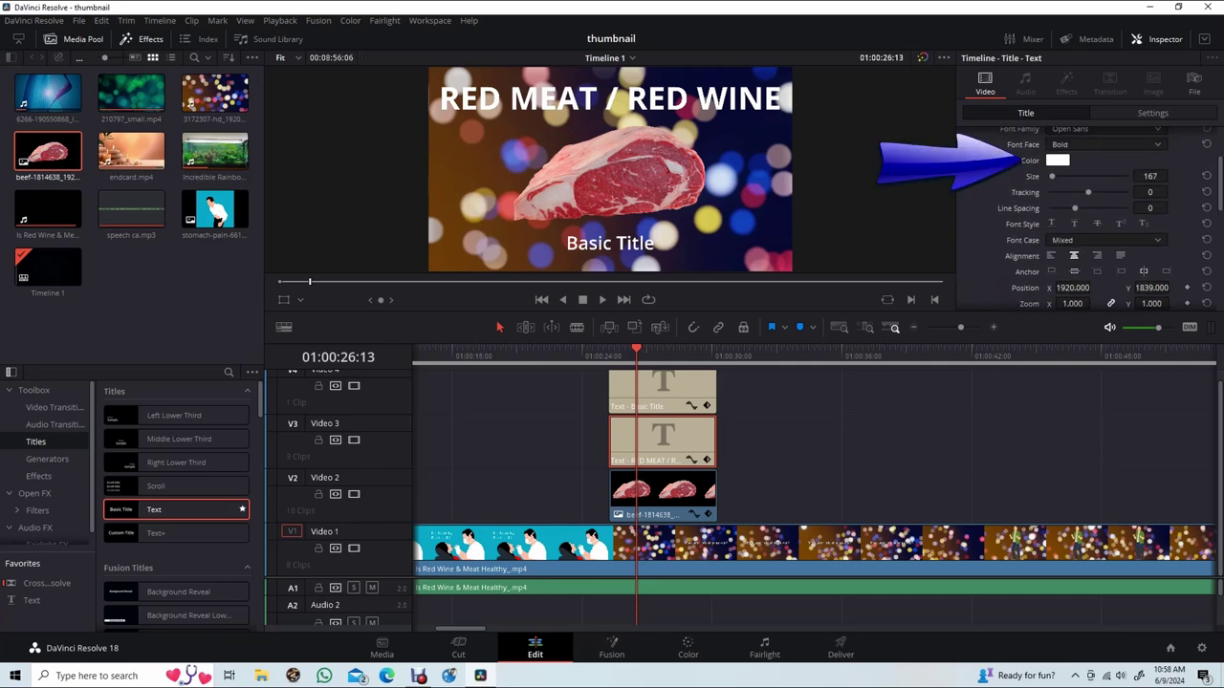
pyautogui.click(1058, 160)
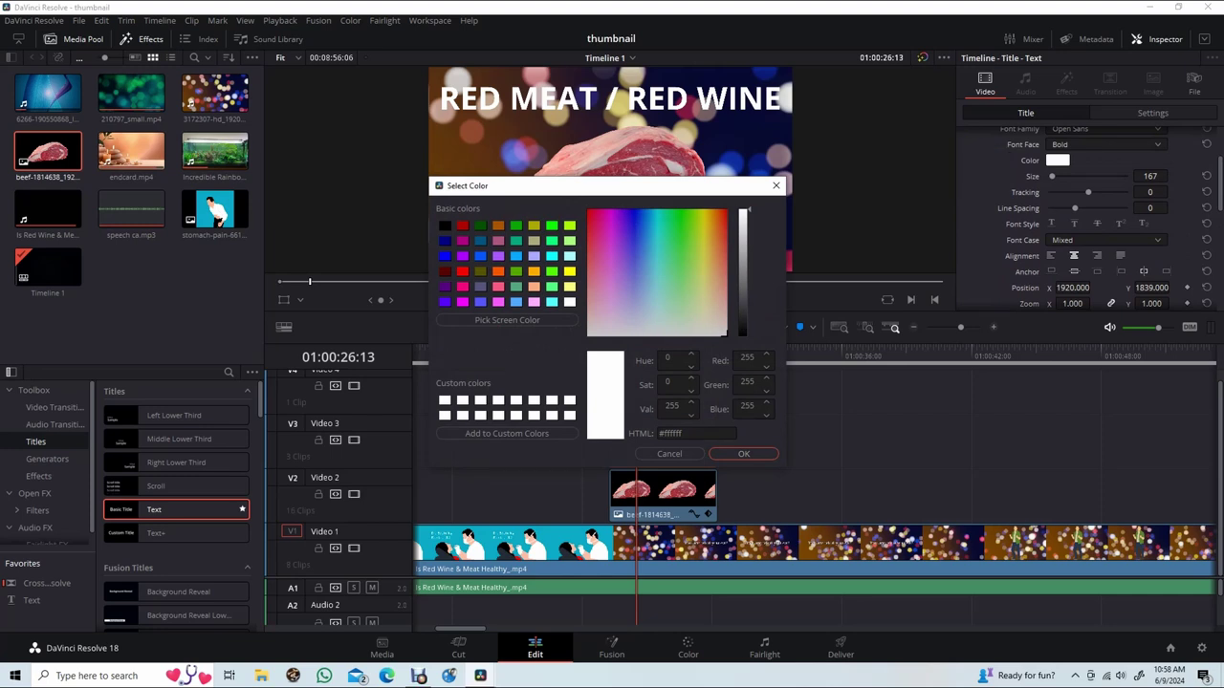
pyautogui.click(703, 273)
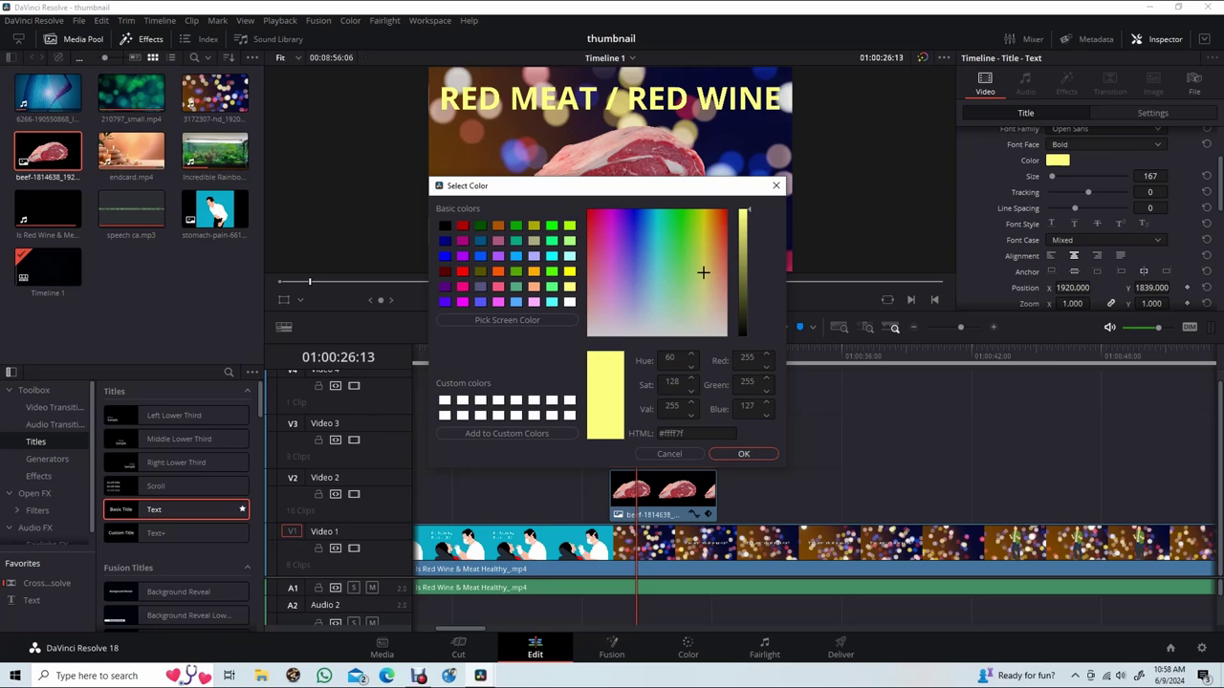
pyautogui.click(743, 453)
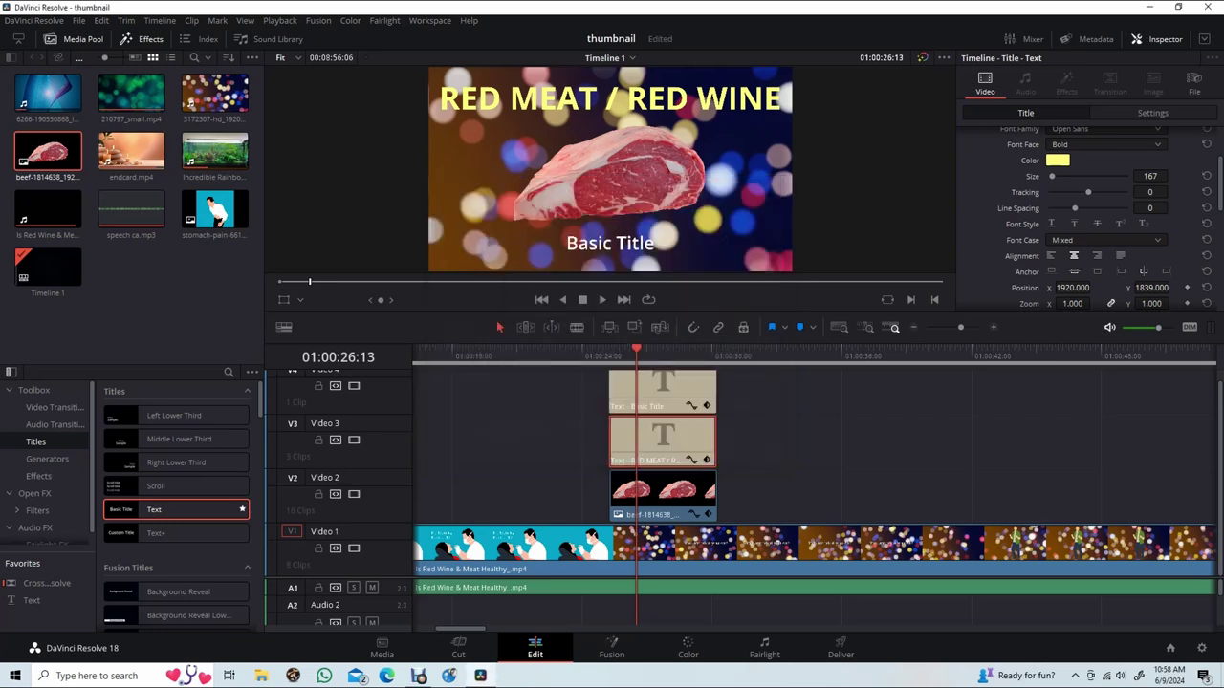
# Step: Add a white stroke outline of size 9 to the title
pyautogui.scroll(-5, 1057, 242)
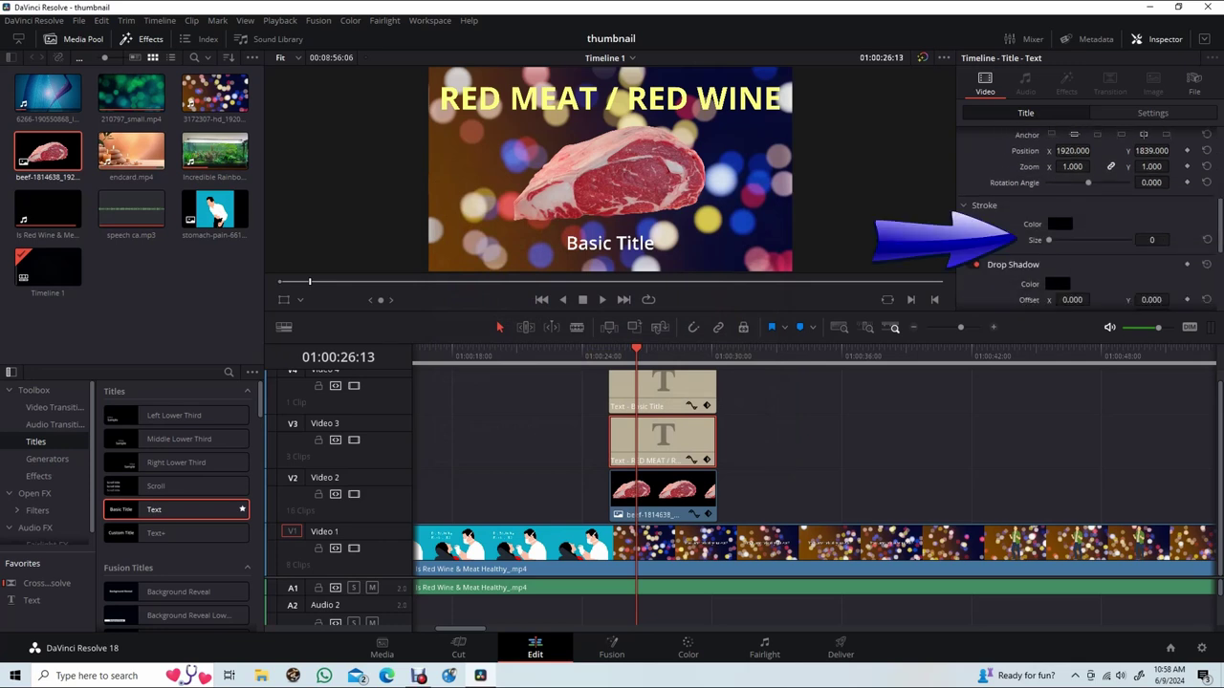
pyautogui.click(1152, 240)
pyautogui.click(1059, 224)
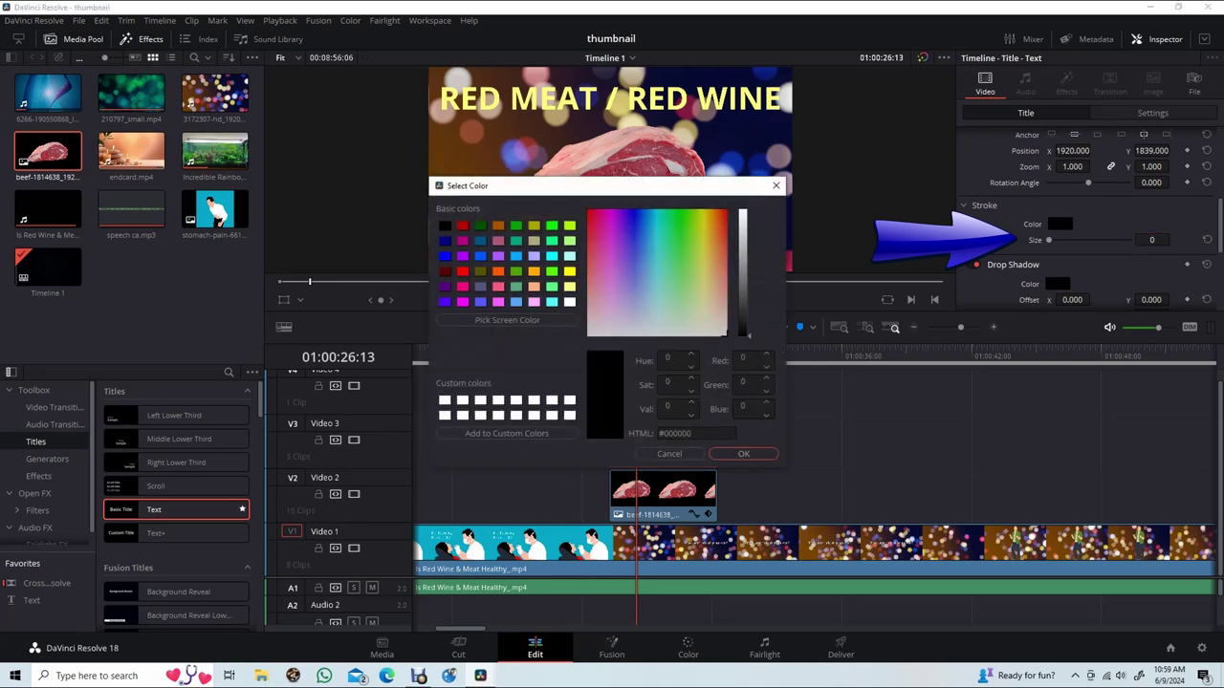
pyautogui.click(570, 302)
pyautogui.press('Return')
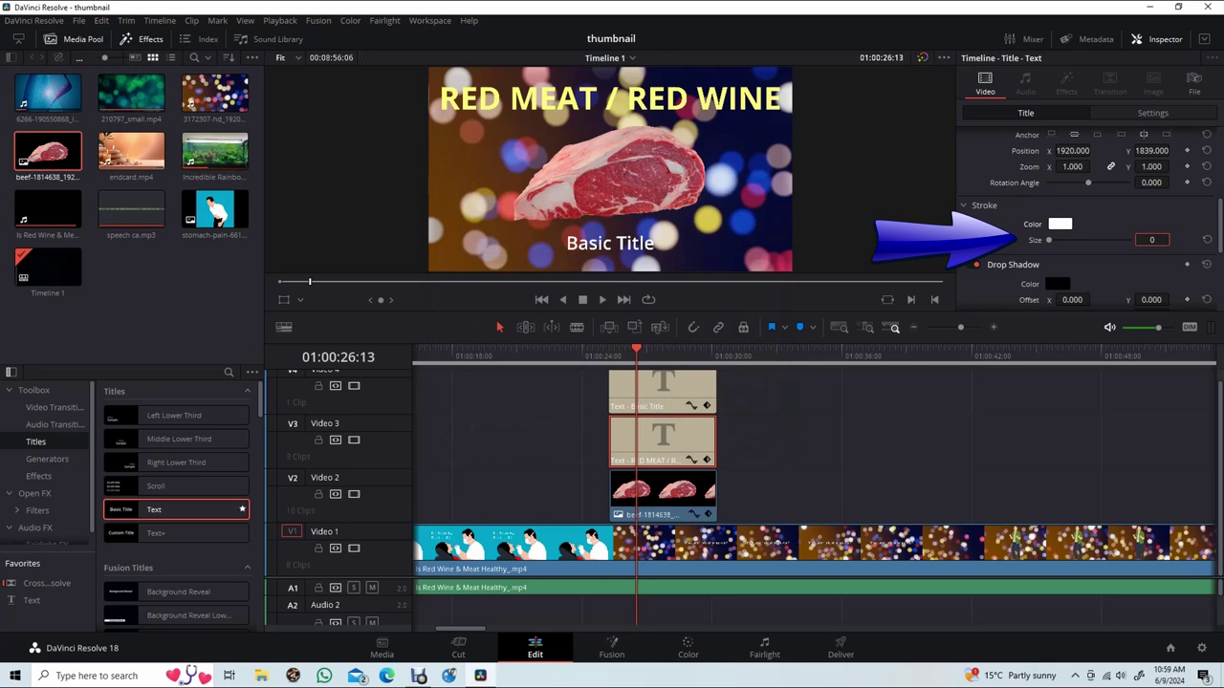
pyautogui.write('9')
pyautogui.press('Return')
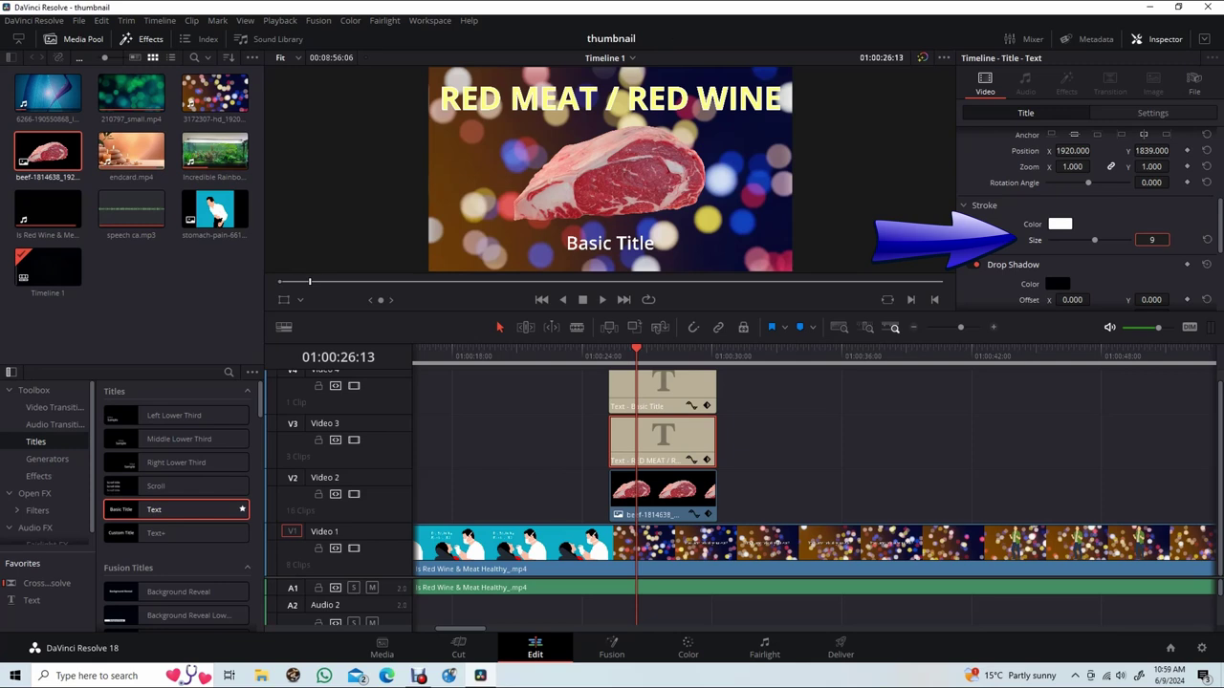
# Step: Change the title outline colour to black and its size to 12
pyautogui.click(1059, 223)
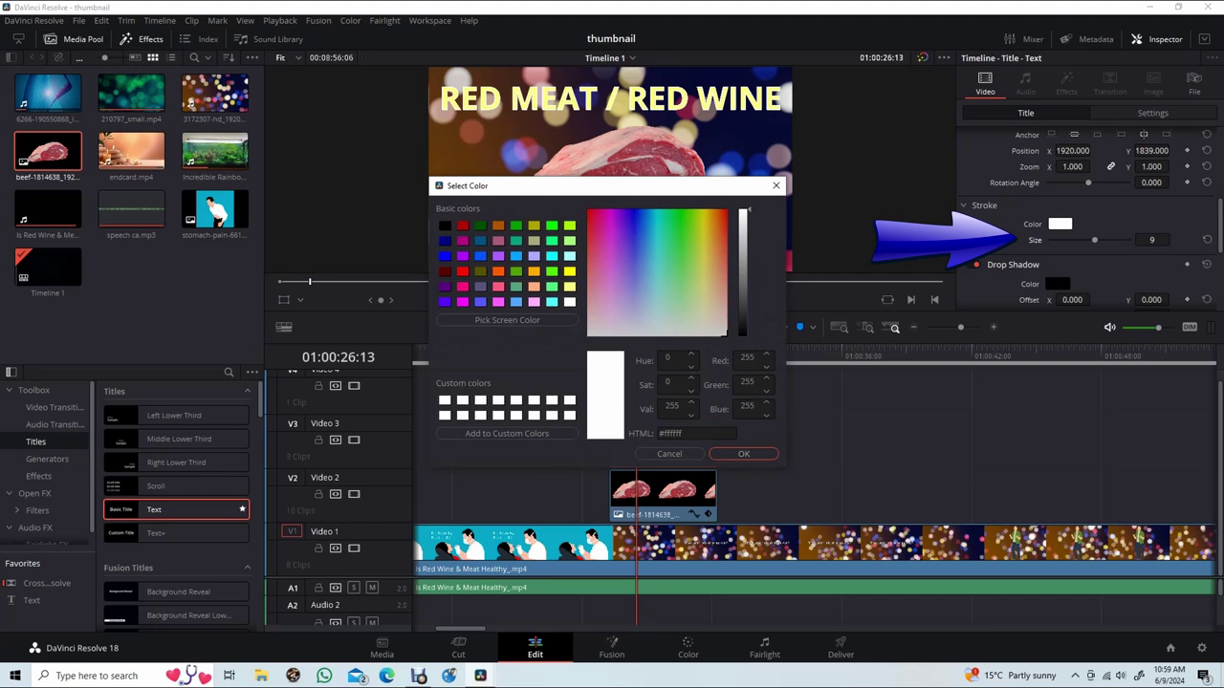
pyautogui.click(443, 225)
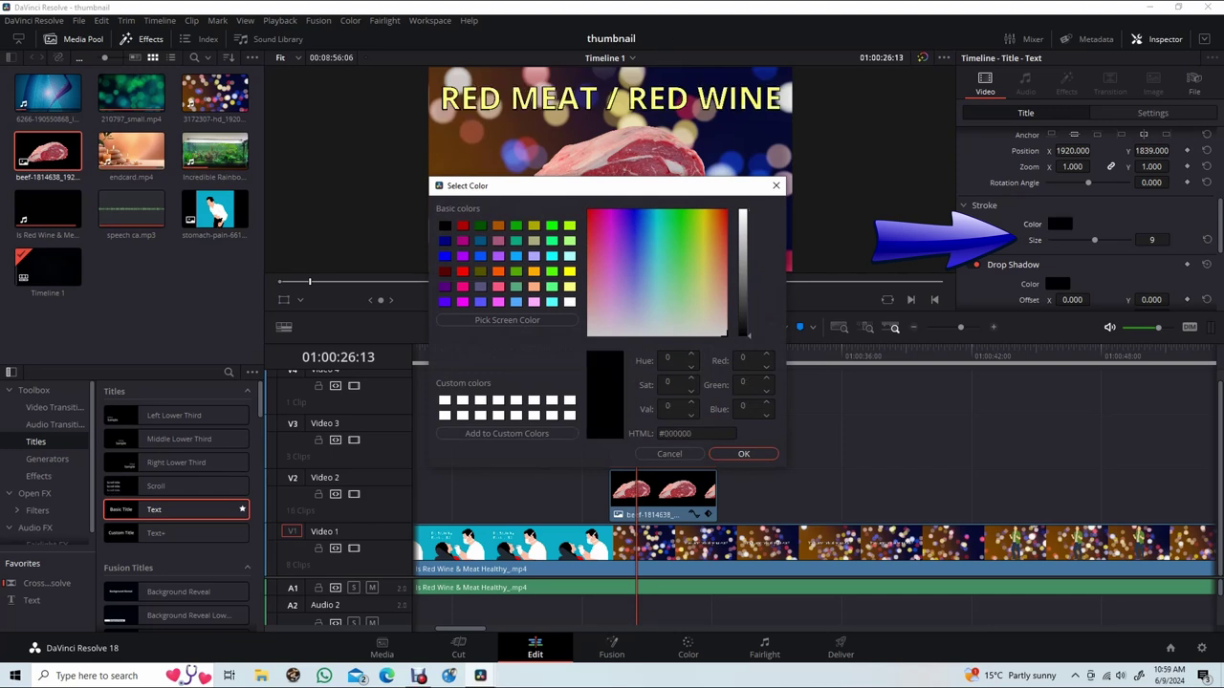
pyautogui.press('Return')
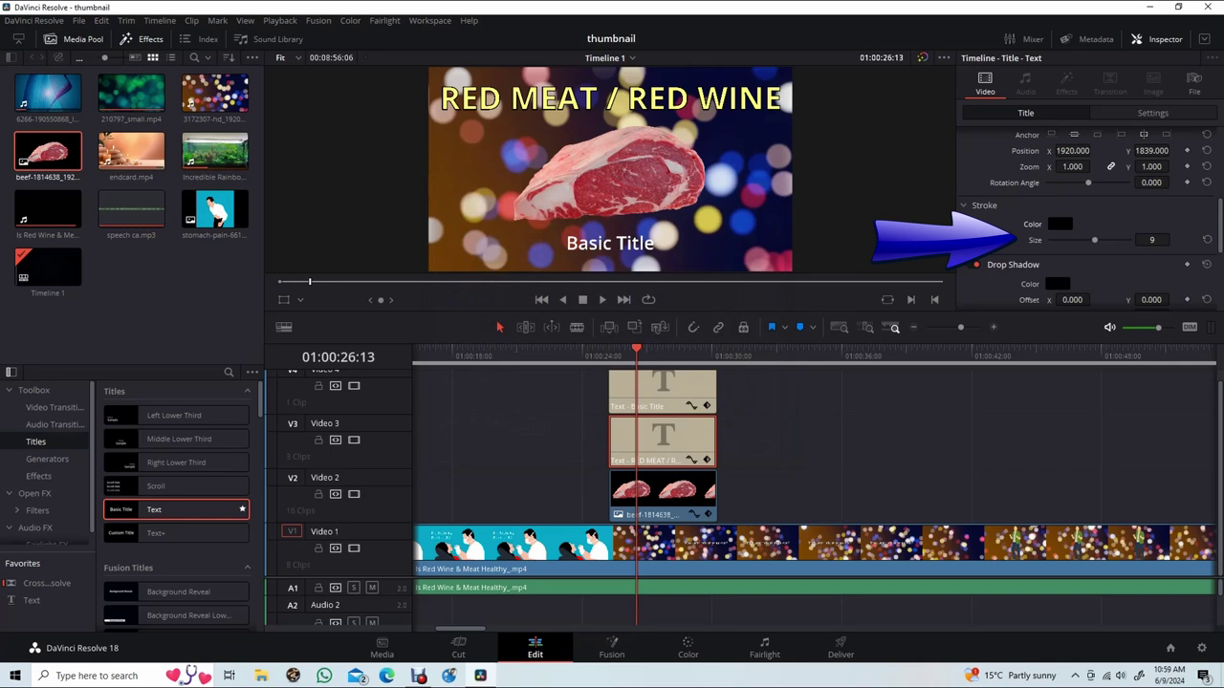
pyautogui.click(1152, 240)
pyautogui.write('12')
pyautogui.press('Return')
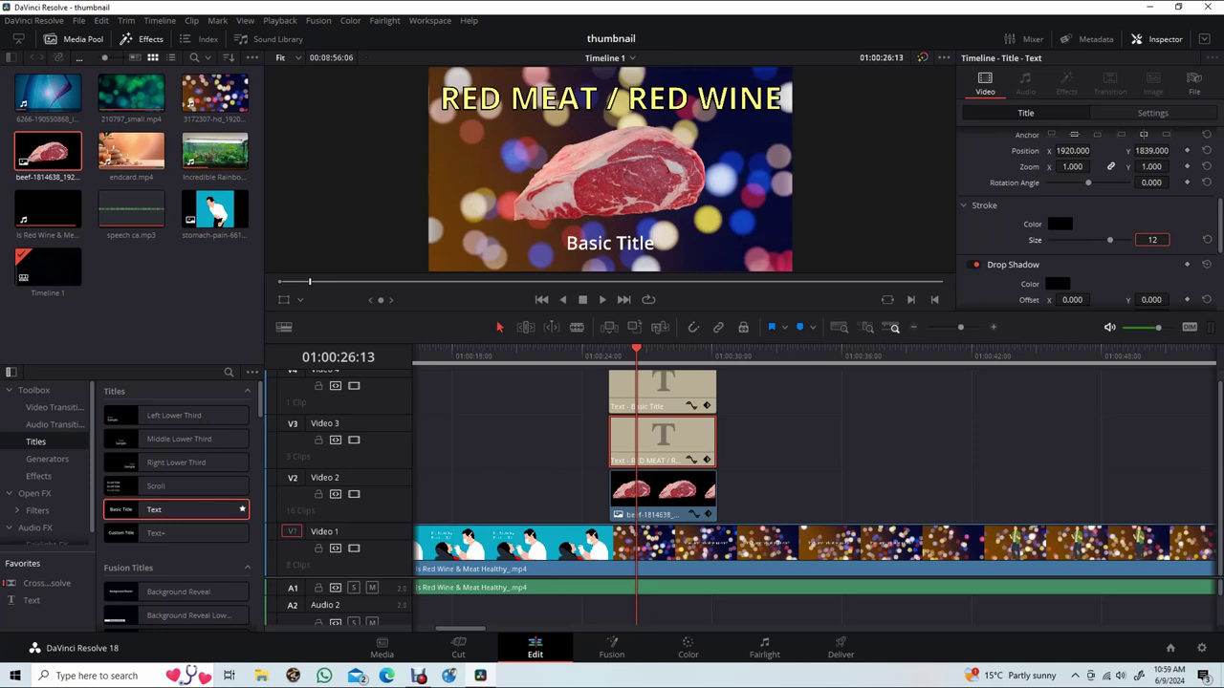
pyautogui.click(659, 387)
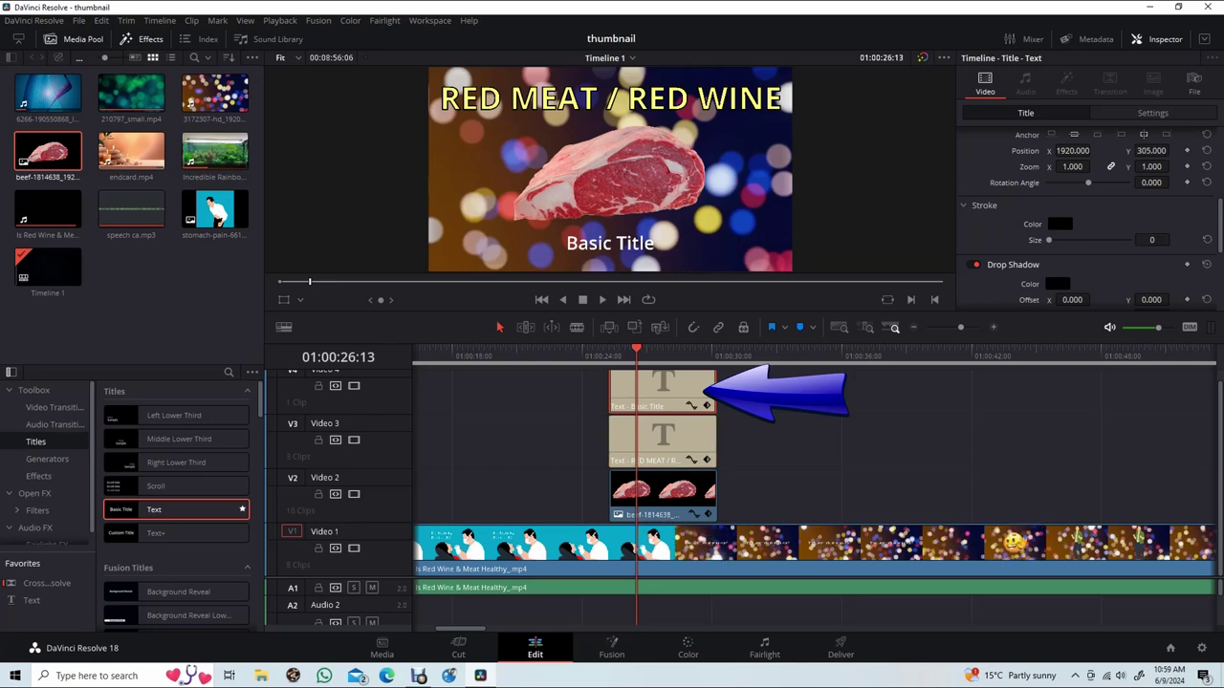
# Step: Delete the Video 4 placeholder text and type 'GOOD OR BAD?' as the subtitle
pyautogui.scroll(5, 1055, 257)
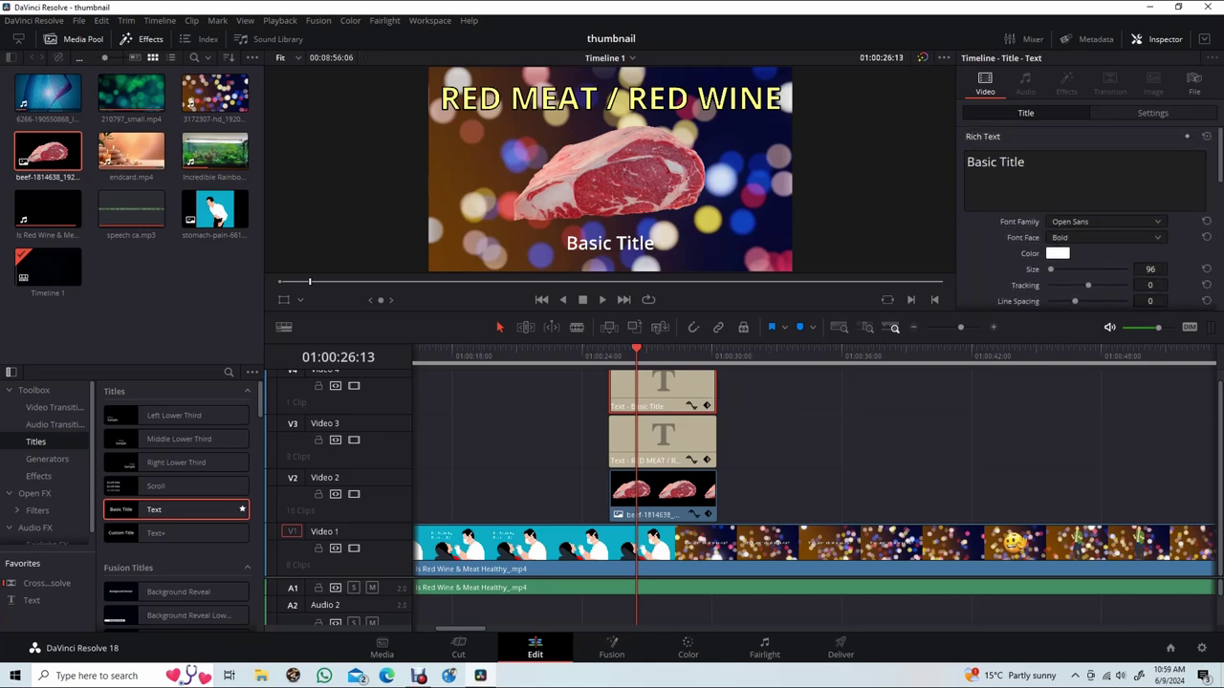
pyautogui.click(1085, 181)
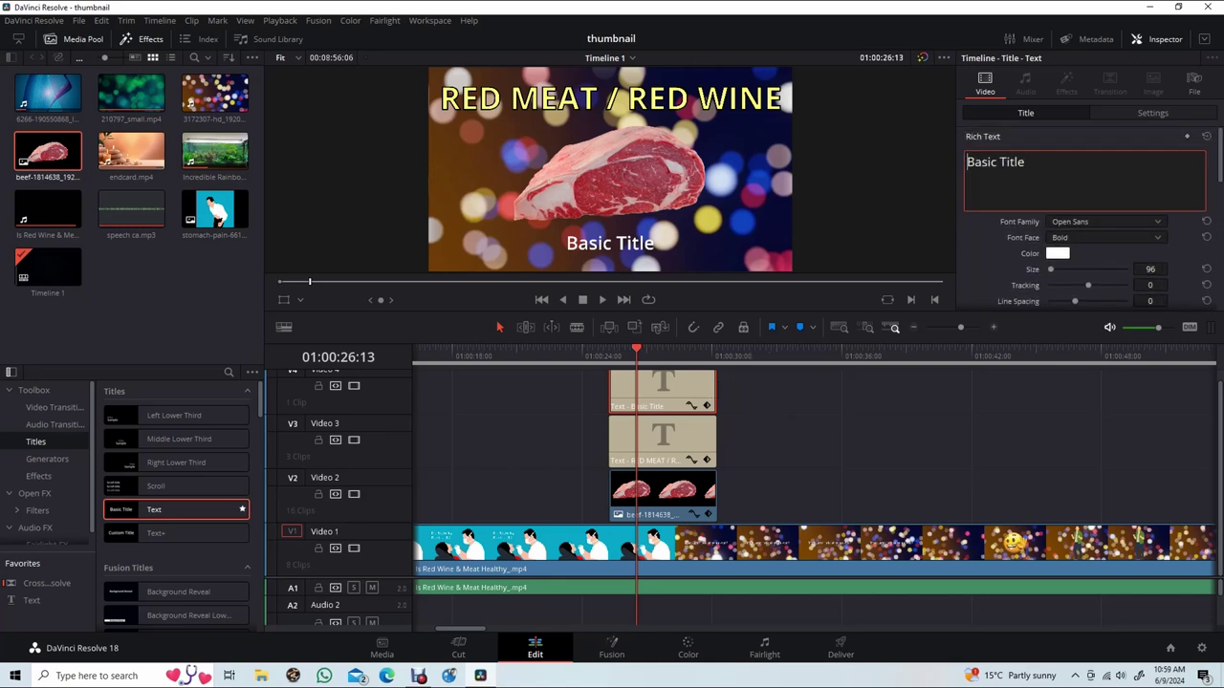
pyautogui.press('Delete')
pyautogui.press('Delete')
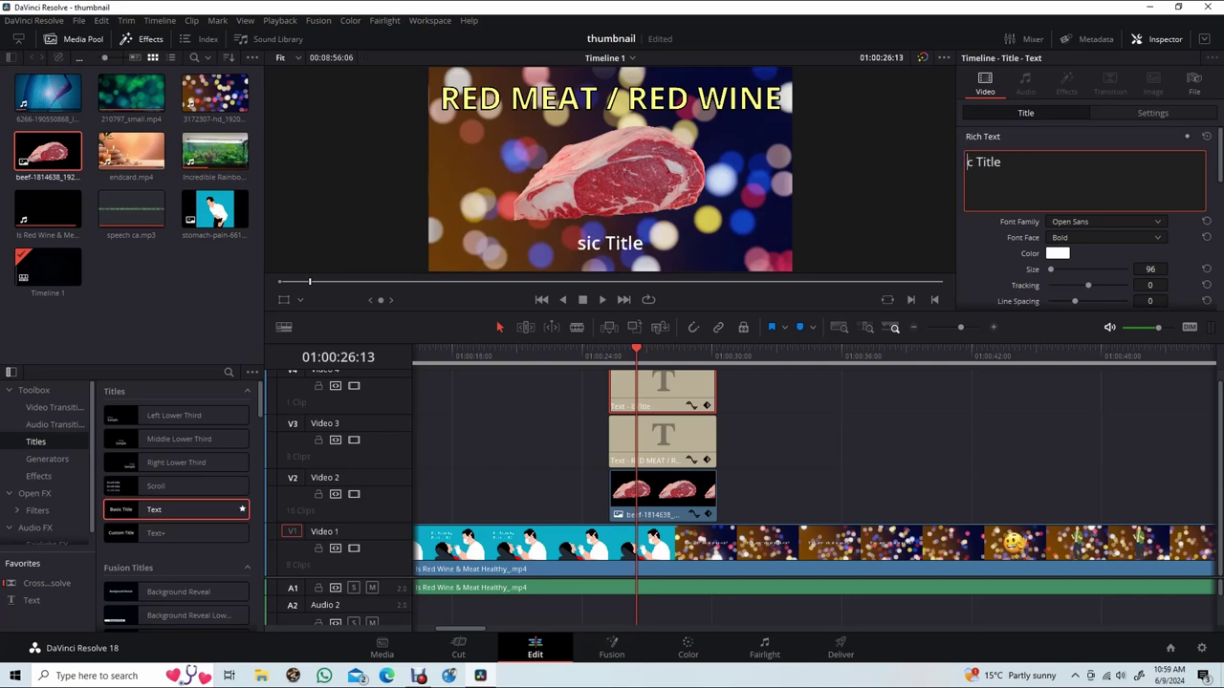
pyautogui.press('Delete')
pyautogui.press('Delete')
pyautogui.press('Delete')
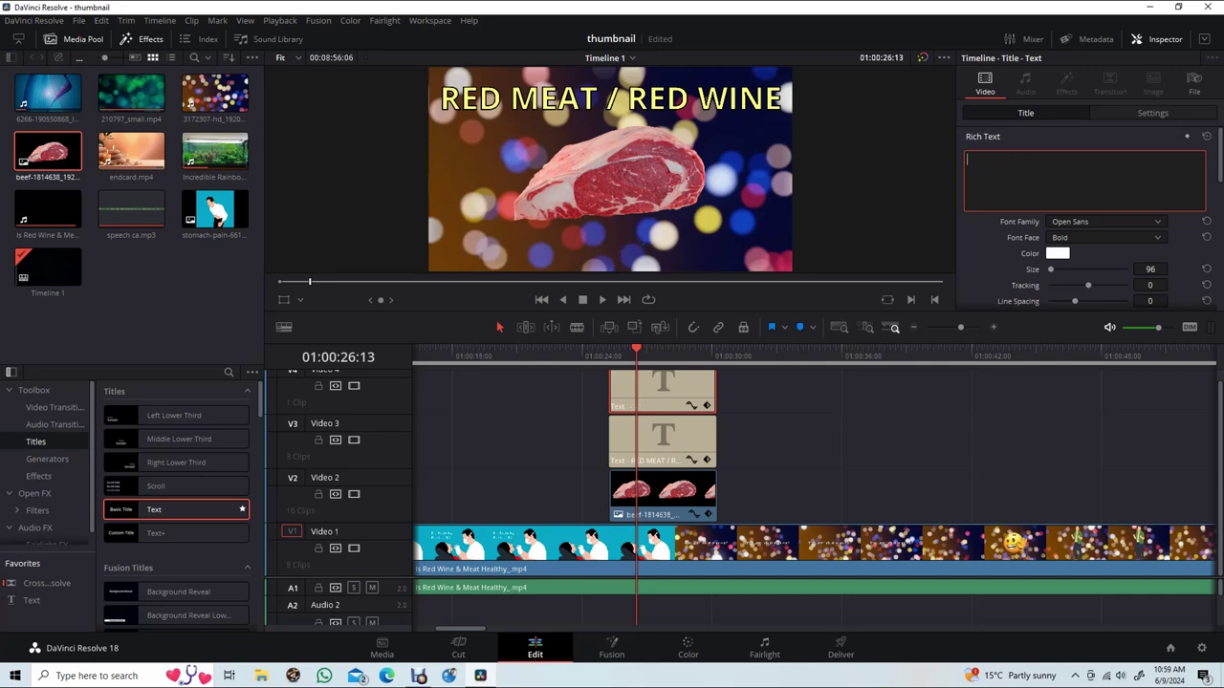
pyautogui.write('gO')
pyautogui.press('BackSpace')
pyautogui.press('BackSpace')
pyautogui.write('G')
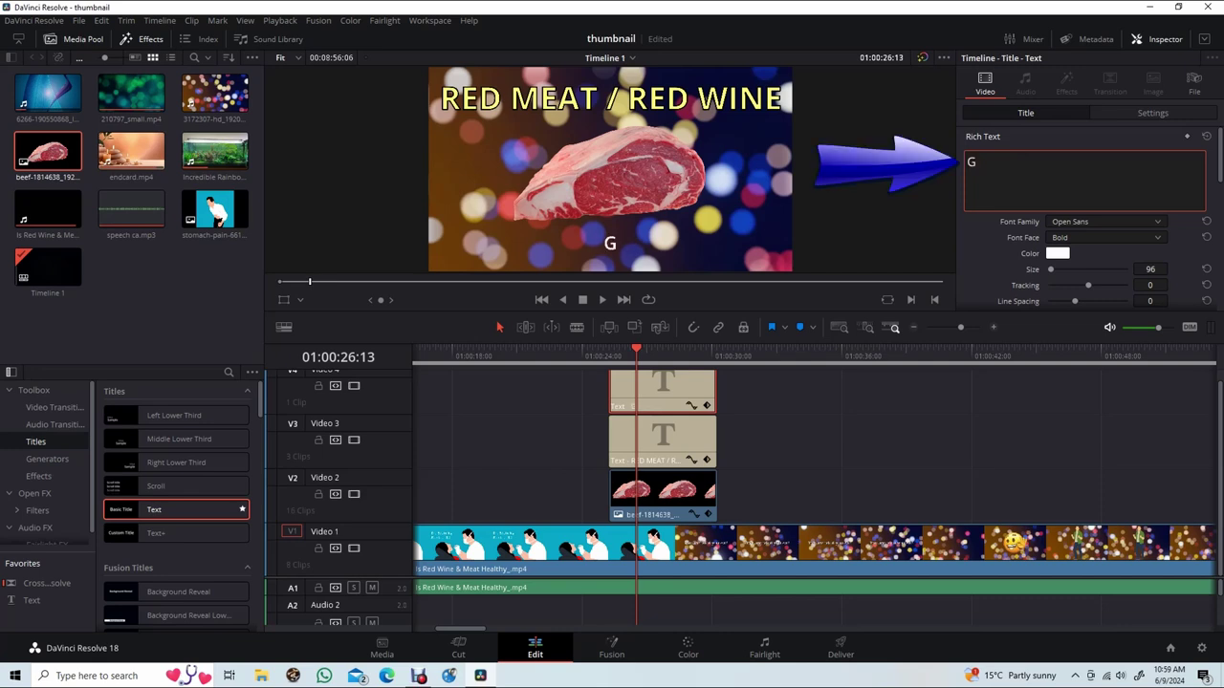
pyautogui.write('OOD')
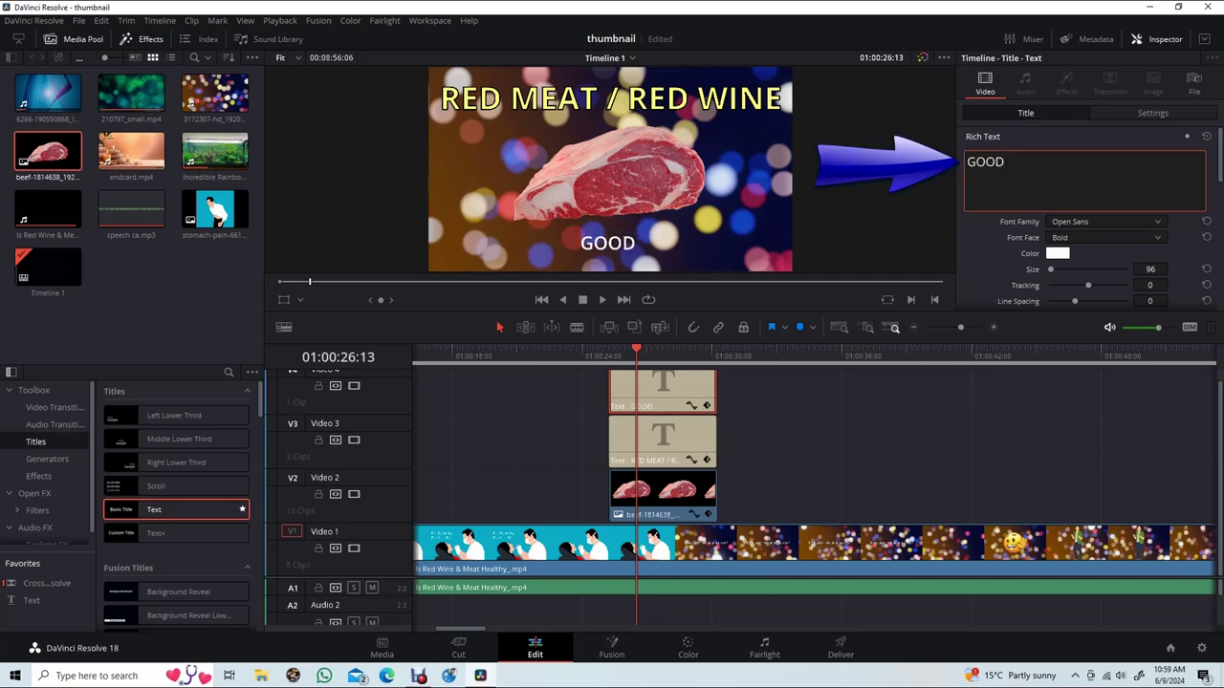
pyautogui.write(' OR BA')
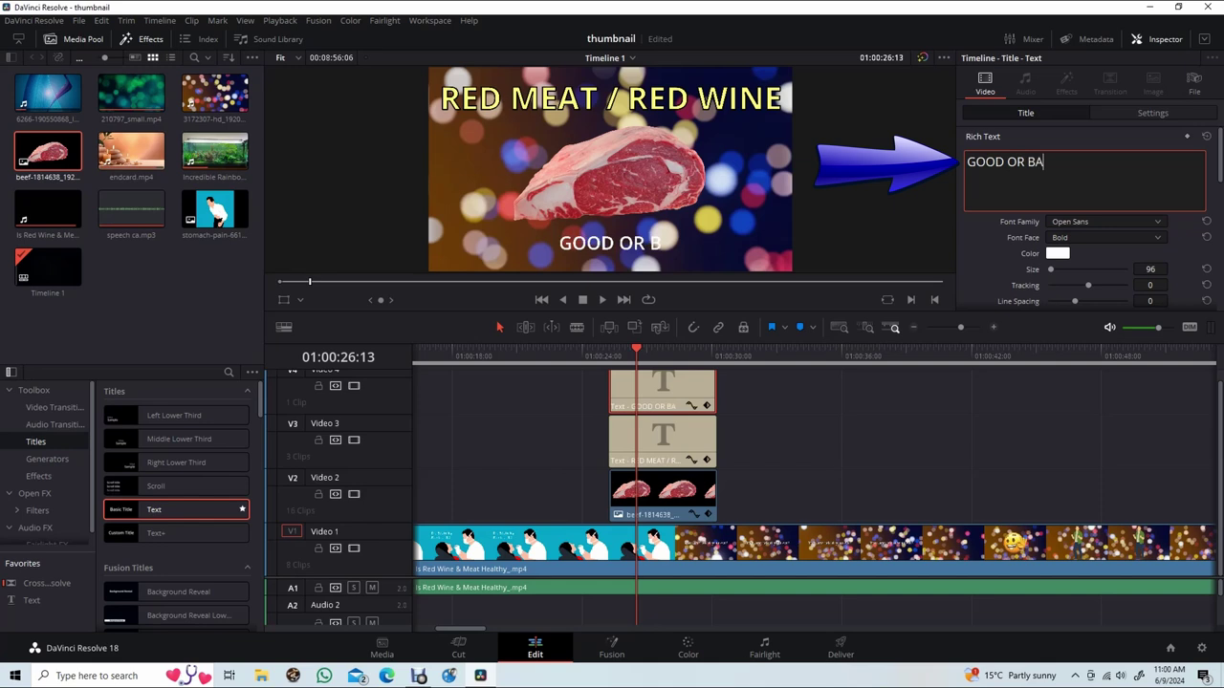
pyautogui.write('D')
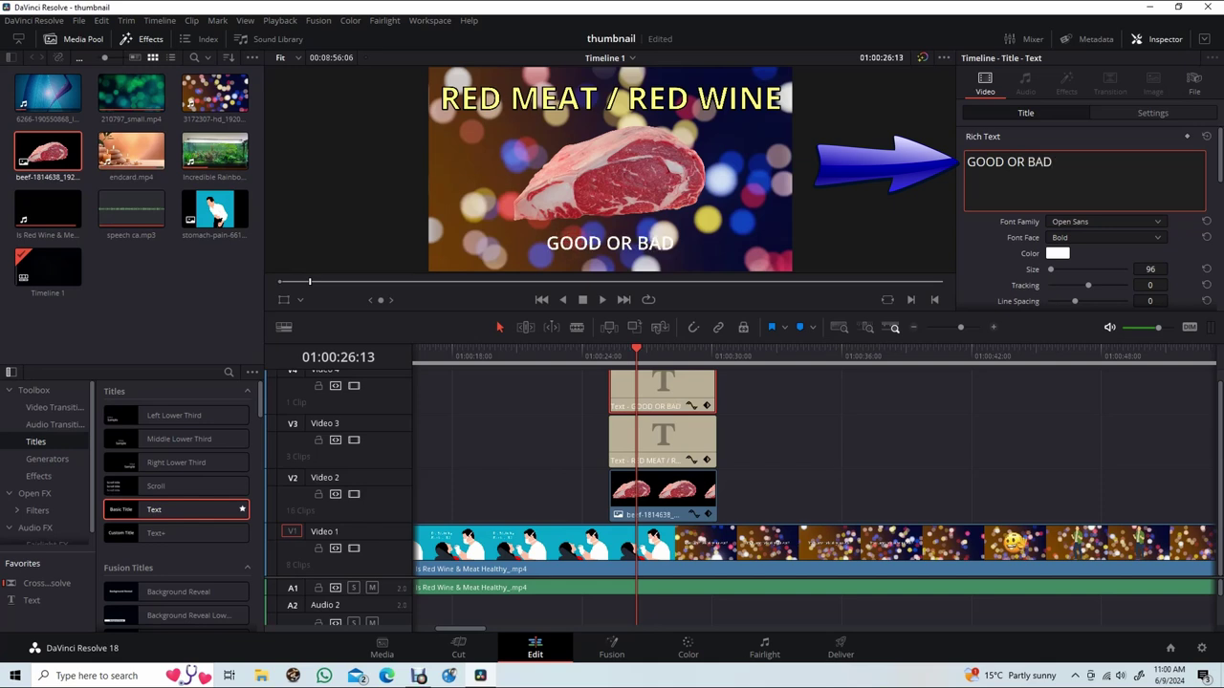
pyautogui.write('/')
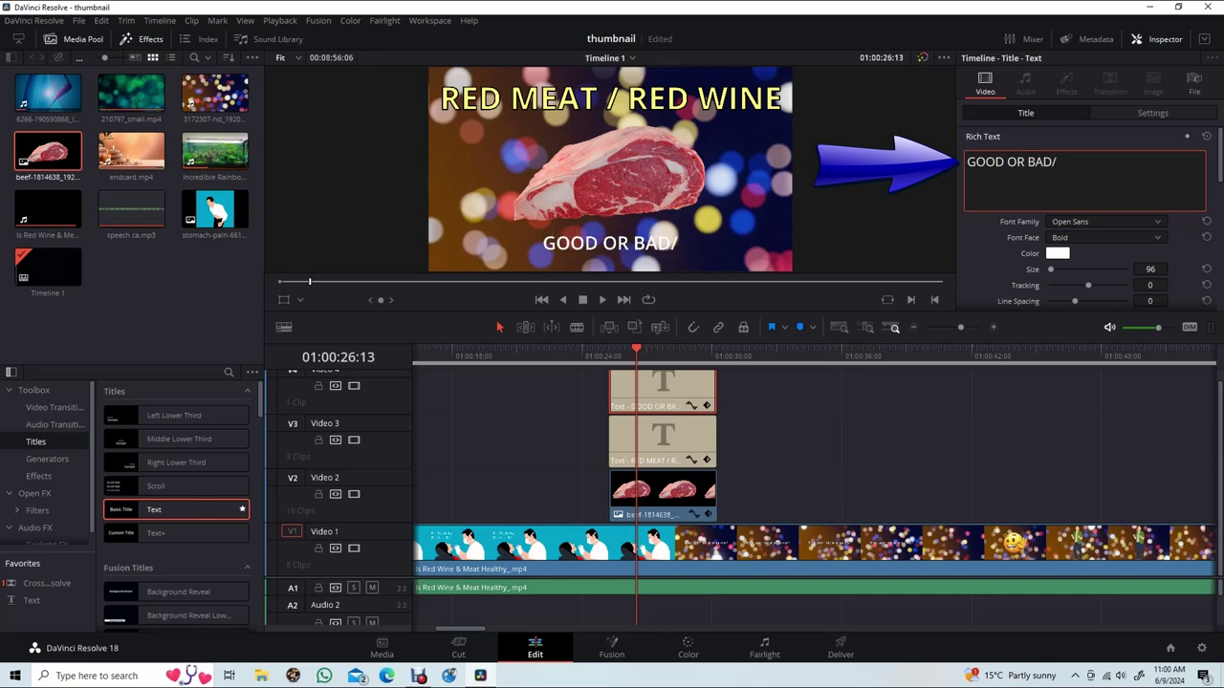
pyautogui.press('BackSpace')
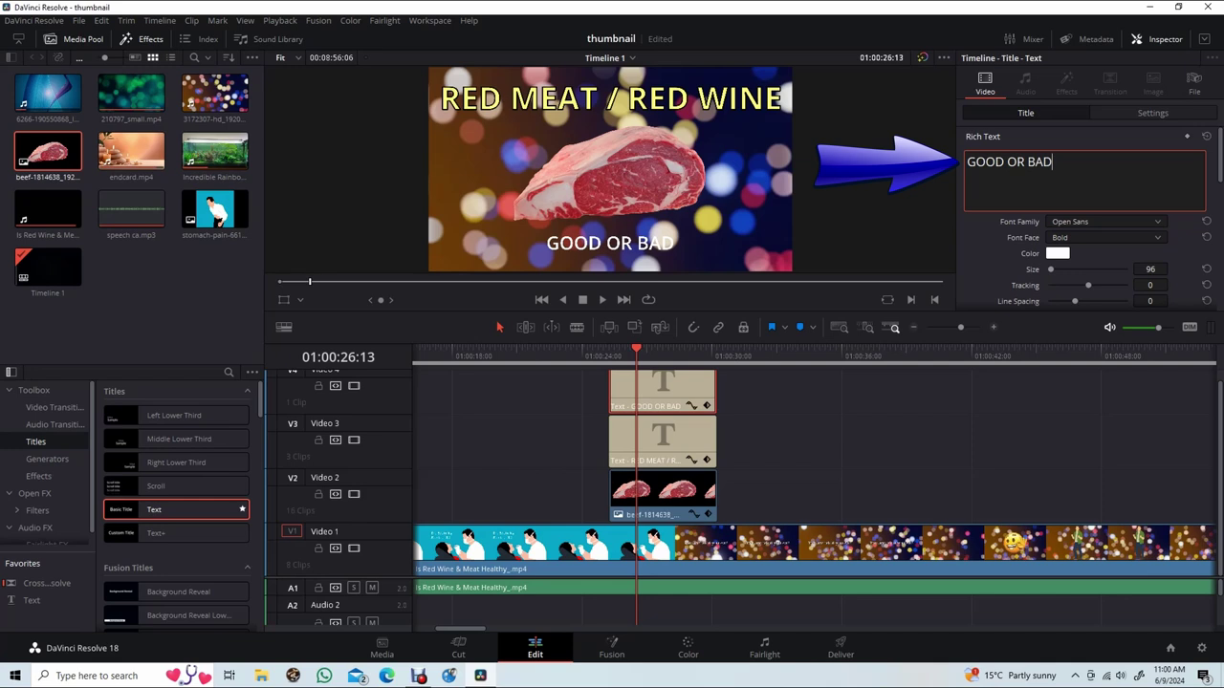
pyautogui.write('?')
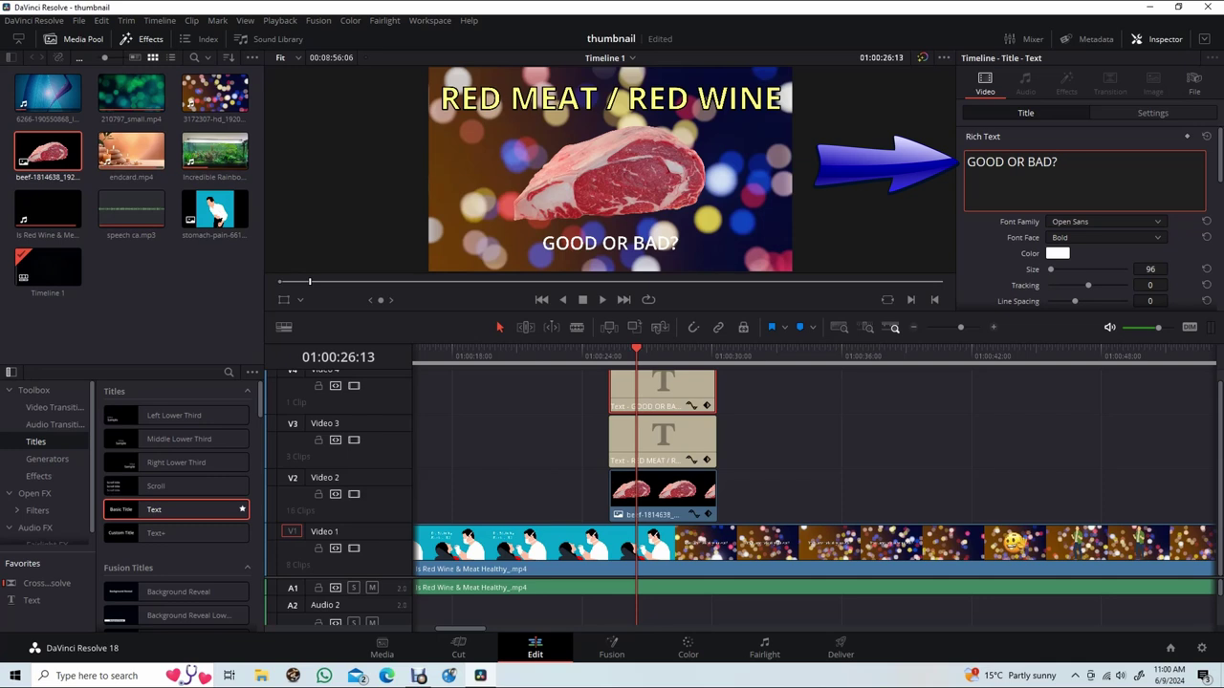
# Step: Make the subtitle read 'GOOD OR BAD ?', set its size to 161, and save the project
pyautogui.press('Left')
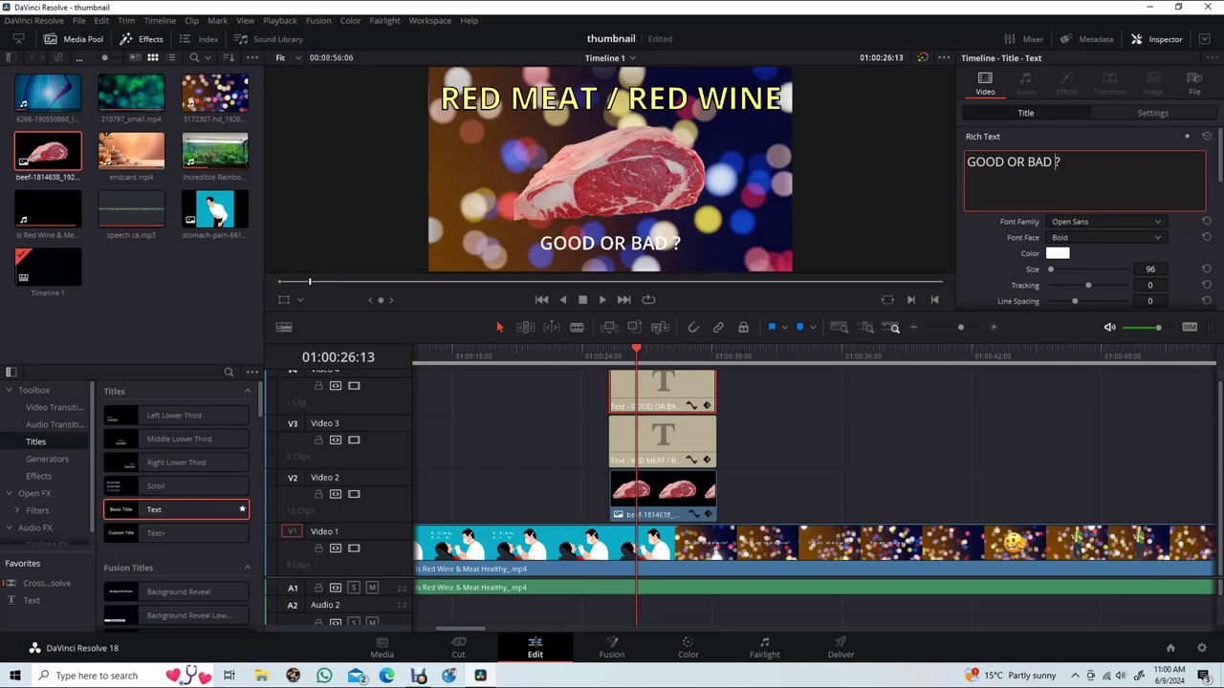
pyautogui.scroll(-1, 1085, 220)
pyautogui.scroll(-1, 1085, 220)
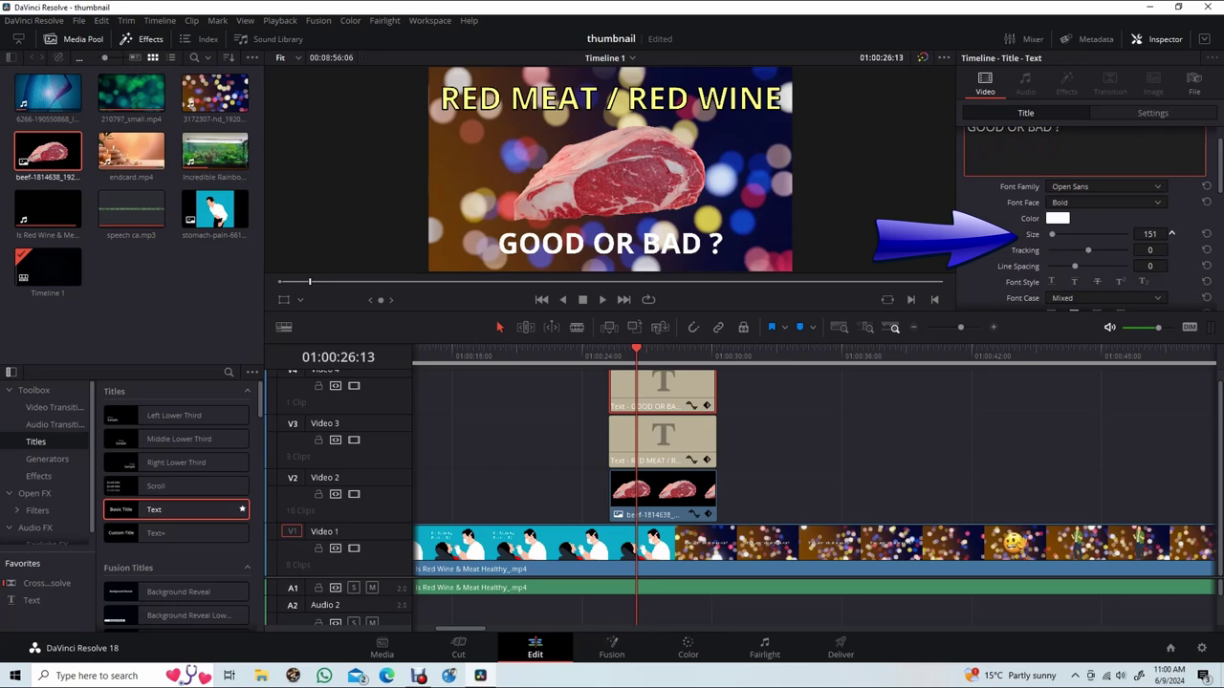
pyautogui.moveTo(1150, 233); pyautogui.dragTo(1162, 233)
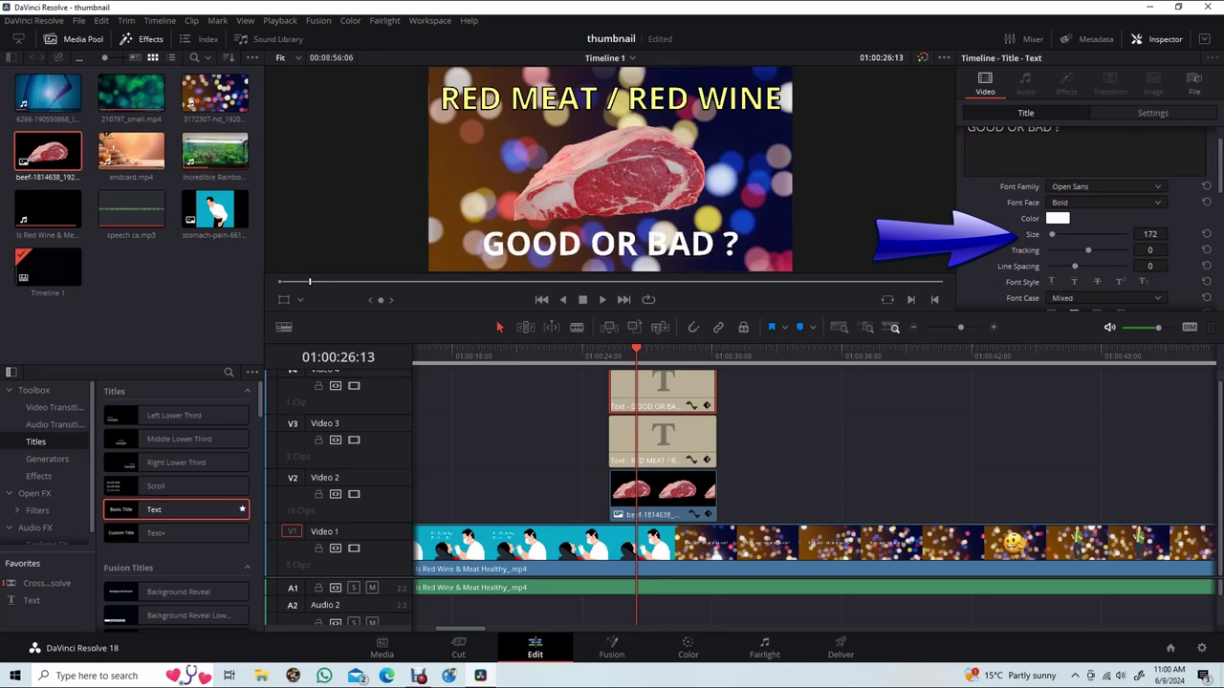
pyautogui.hotkey('ctrl', 's')
pyautogui.moveTo(1149, 235); pyautogui.dragTo(1146, 234)
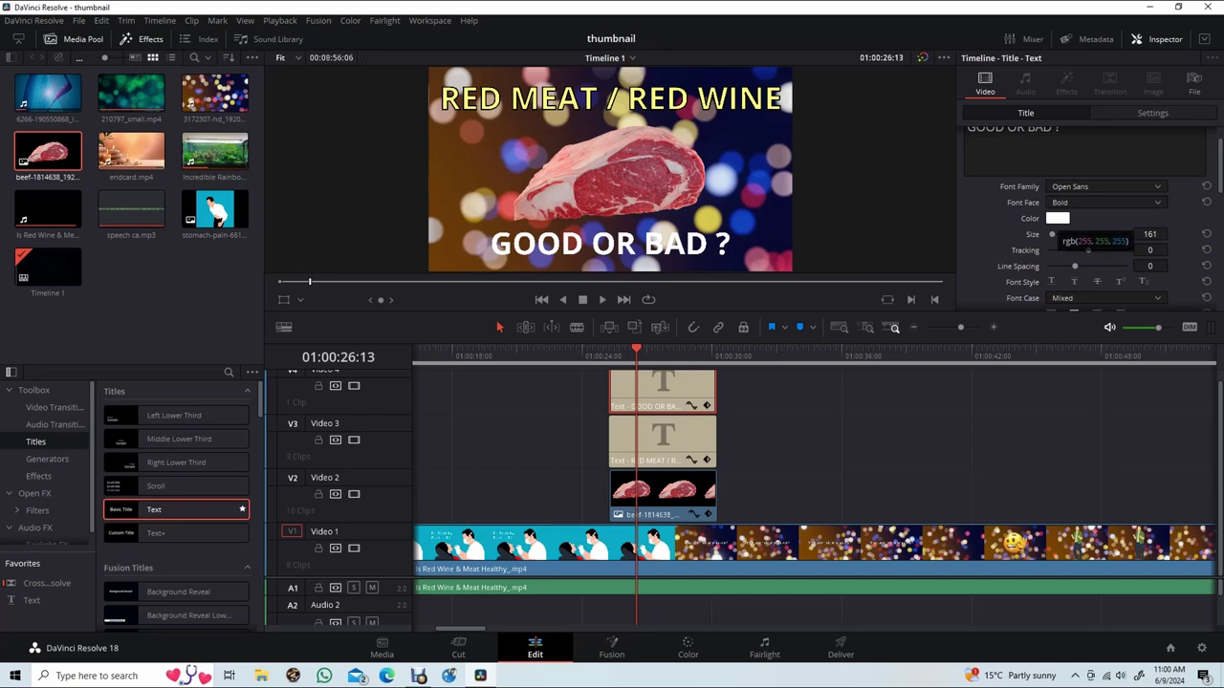
pyautogui.scroll(-3, 1087, 216)
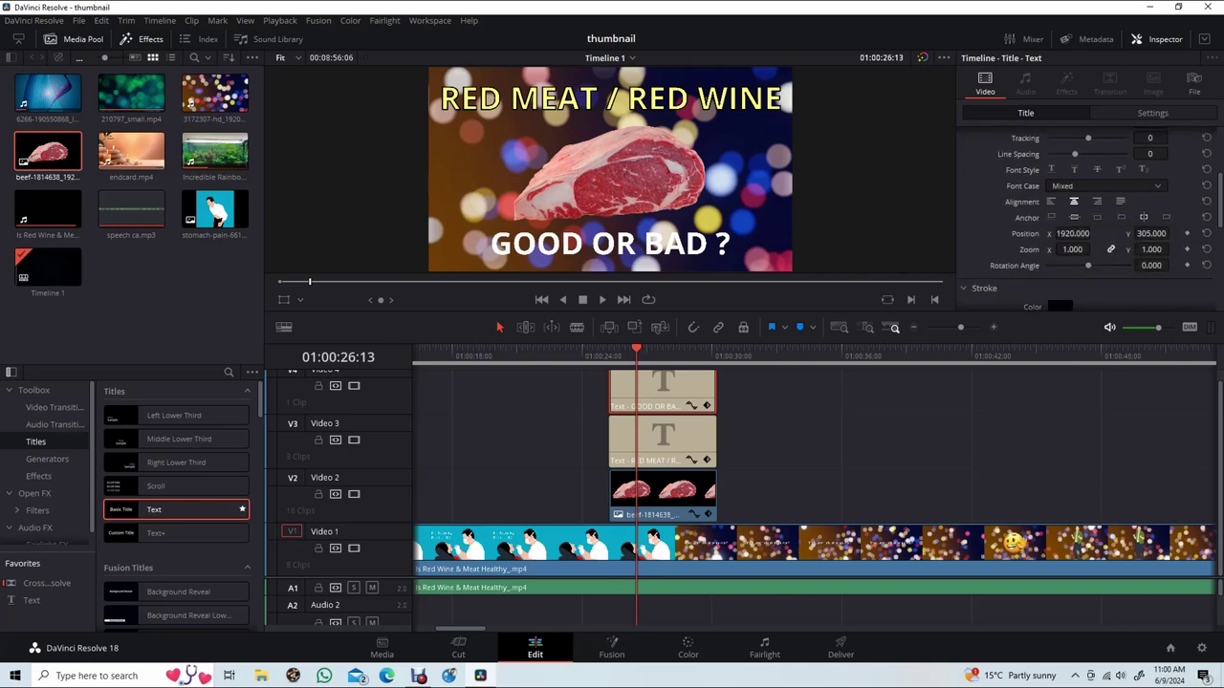
pyautogui.scroll(2, 1097, 219)
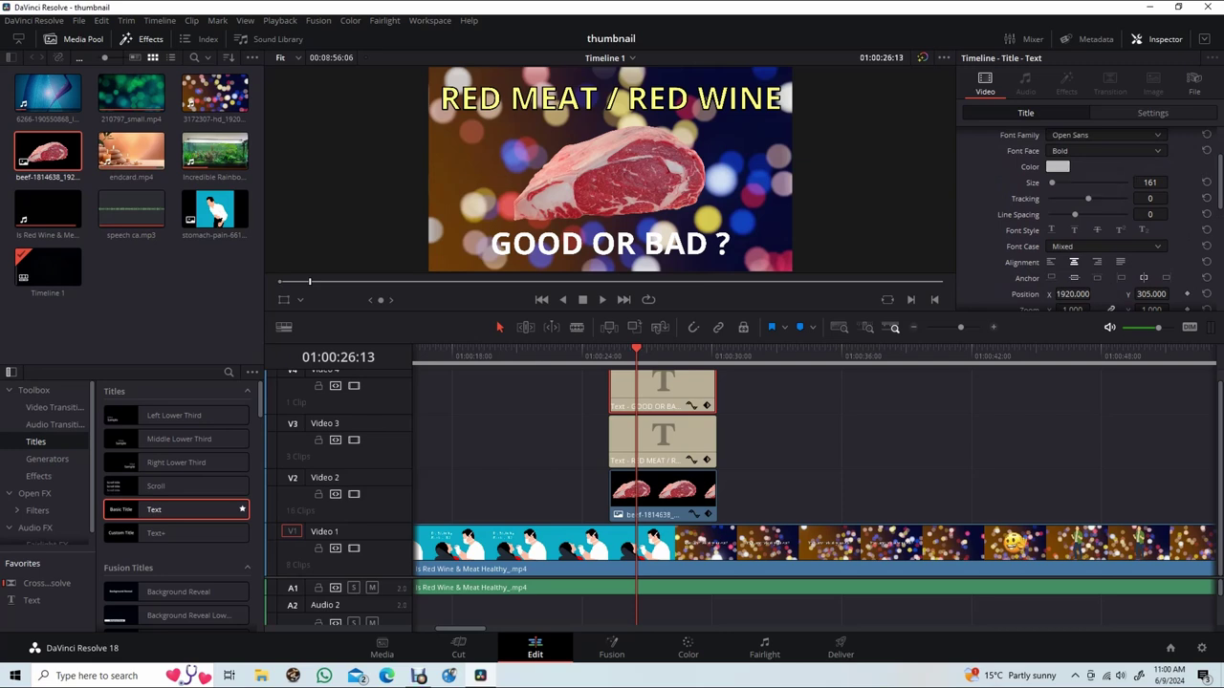
# Step: Apply the MV Boli font to the subtitle text, leaving its colour white
pyautogui.click(1058, 166)
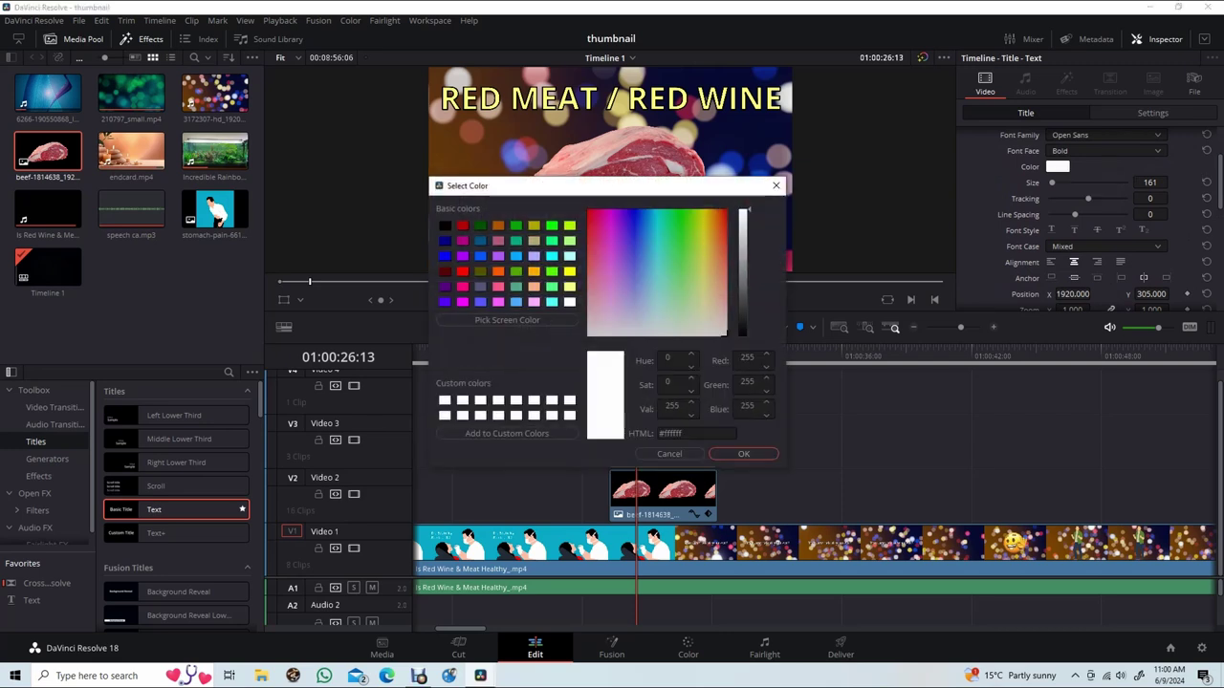
pyautogui.click(775, 185)
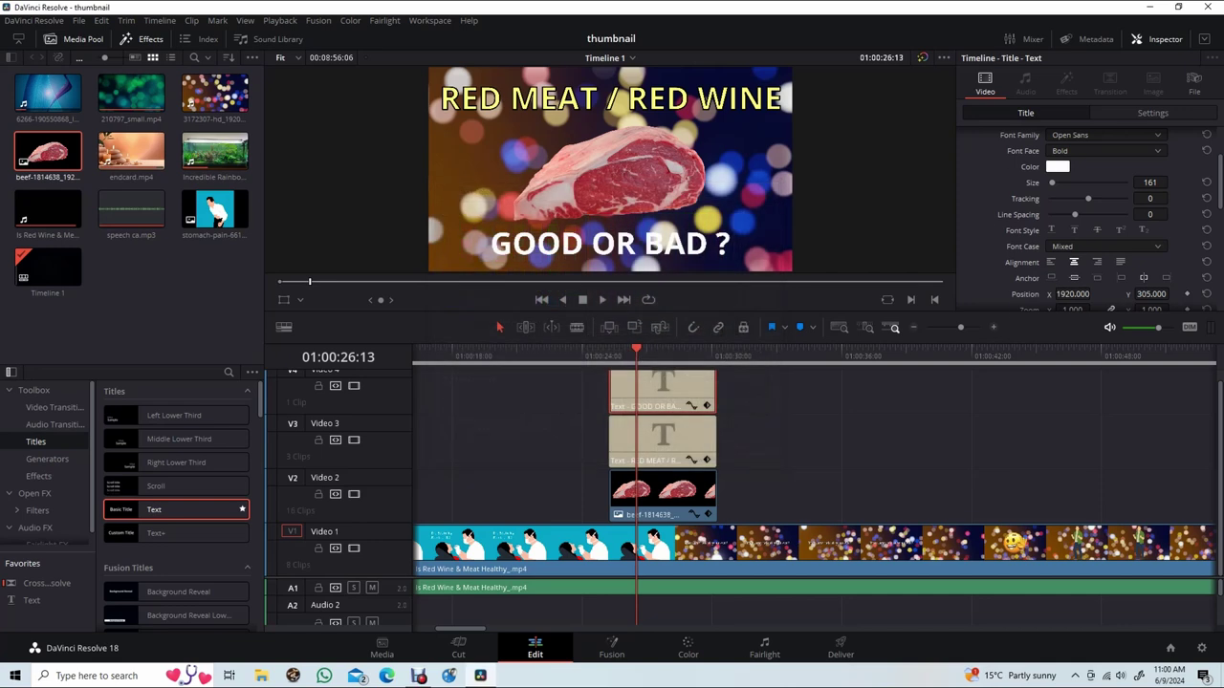
pyautogui.scroll(1, 1088, 220)
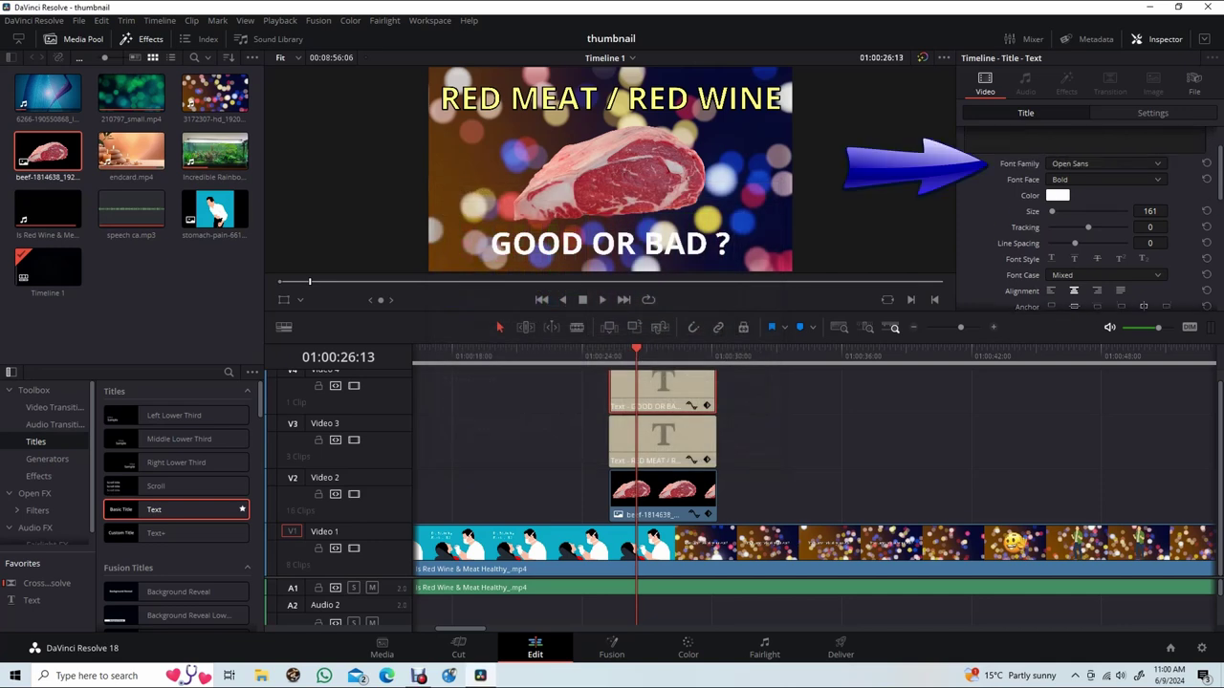
pyautogui.click(1105, 164)
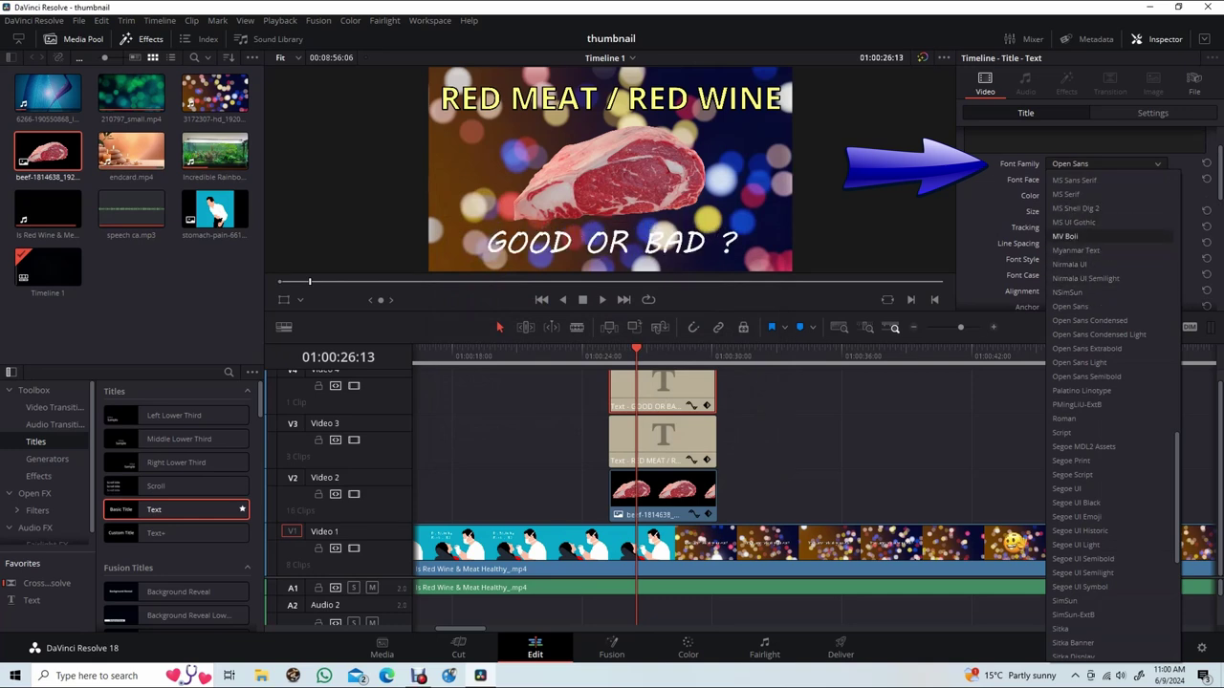
pyautogui.press('Return')
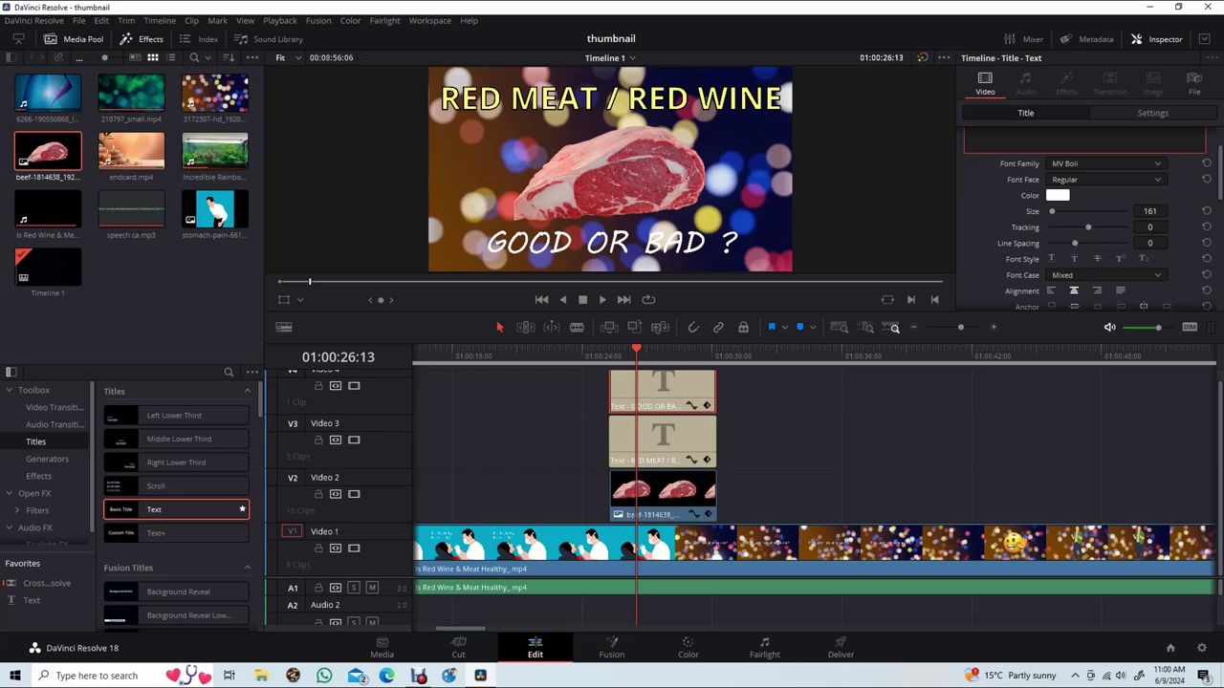
# Step: Try yellow, magenta and blue, then set the subtitle colour to light blue #55aaff
pyautogui.click(1058, 195)
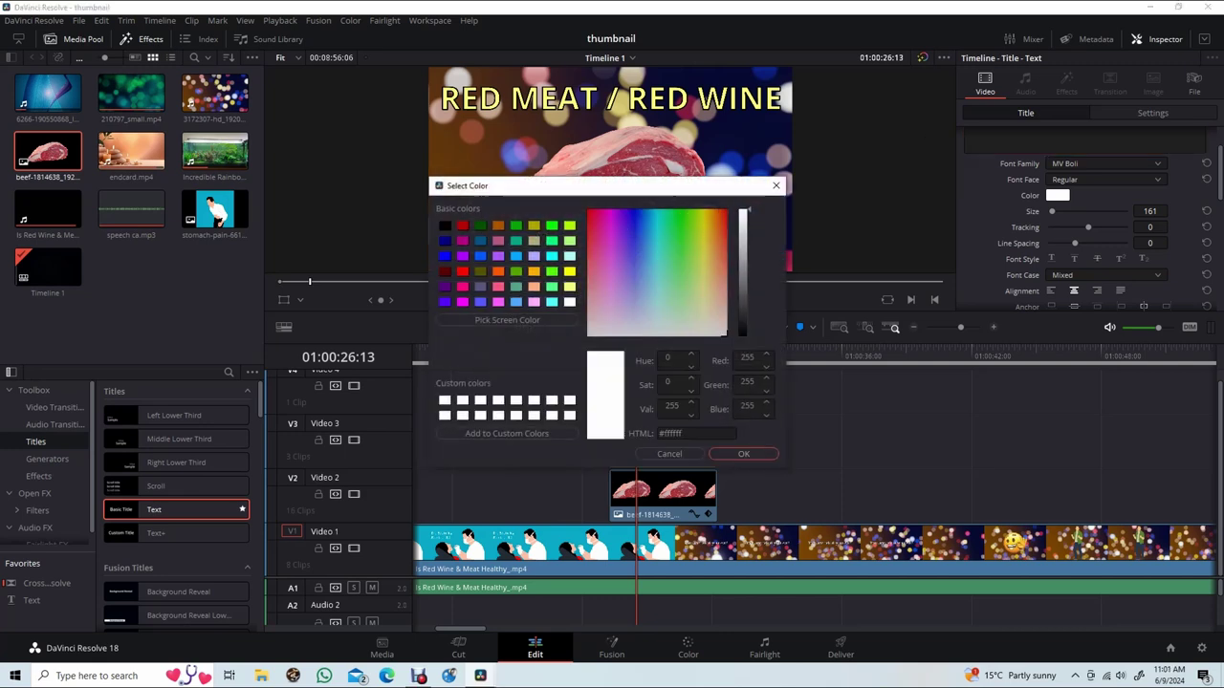
pyautogui.moveTo(629, 189); pyautogui.dragTo(637, 316)
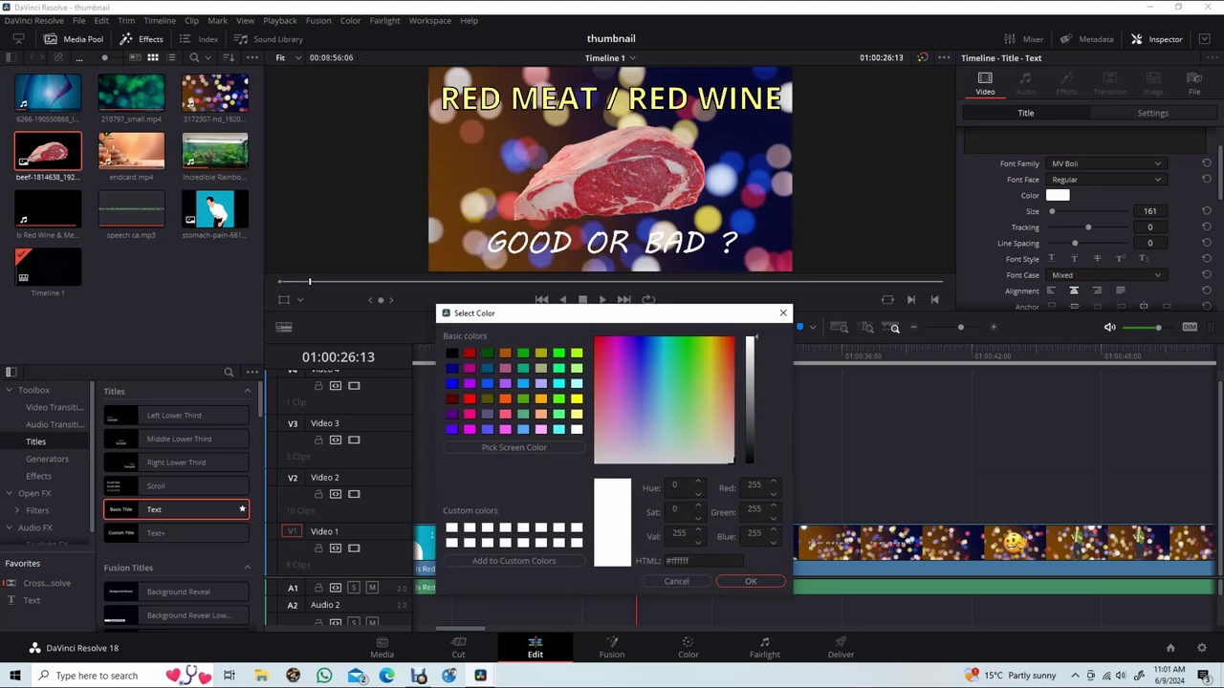
pyautogui.click(709, 340)
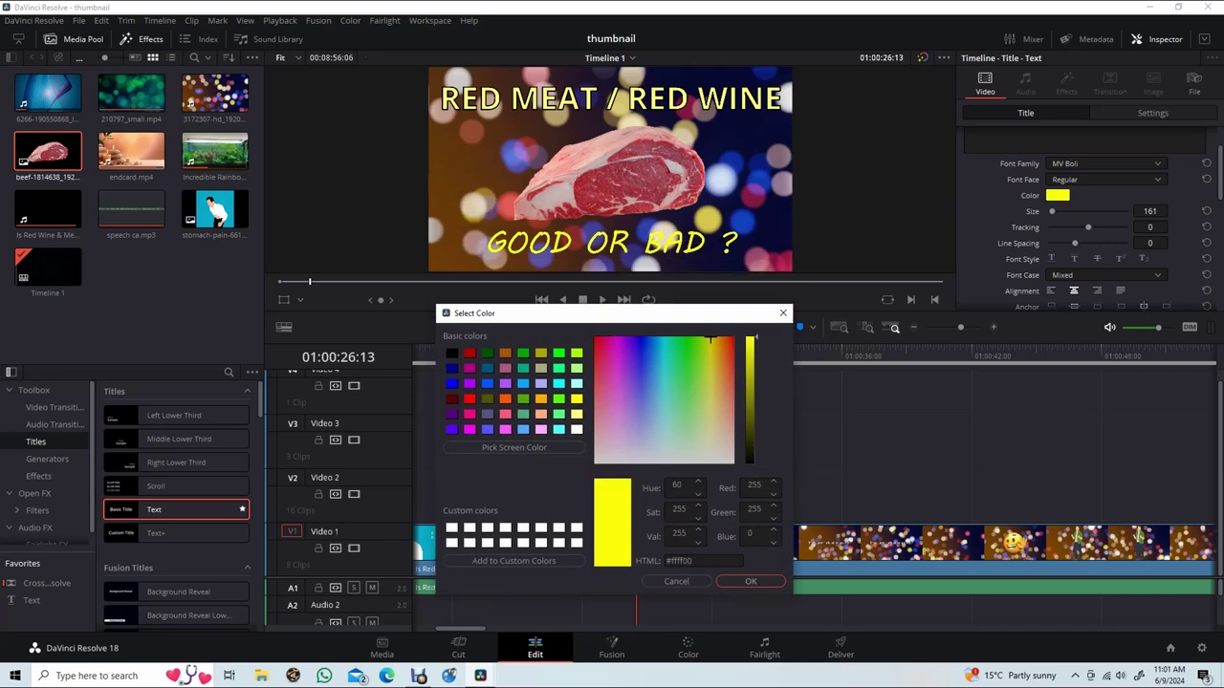
pyautogui.moveTo(709, 339); pyautogui.dragTo(709, 399)
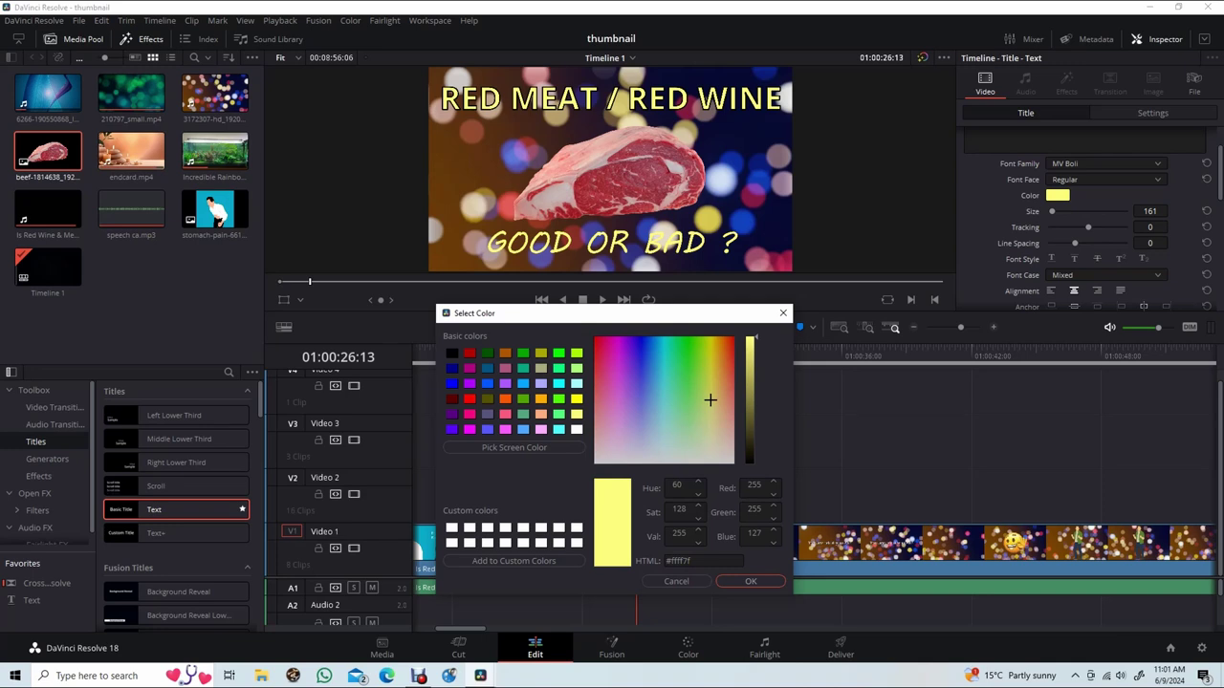
pyautogui.click(616, 380)
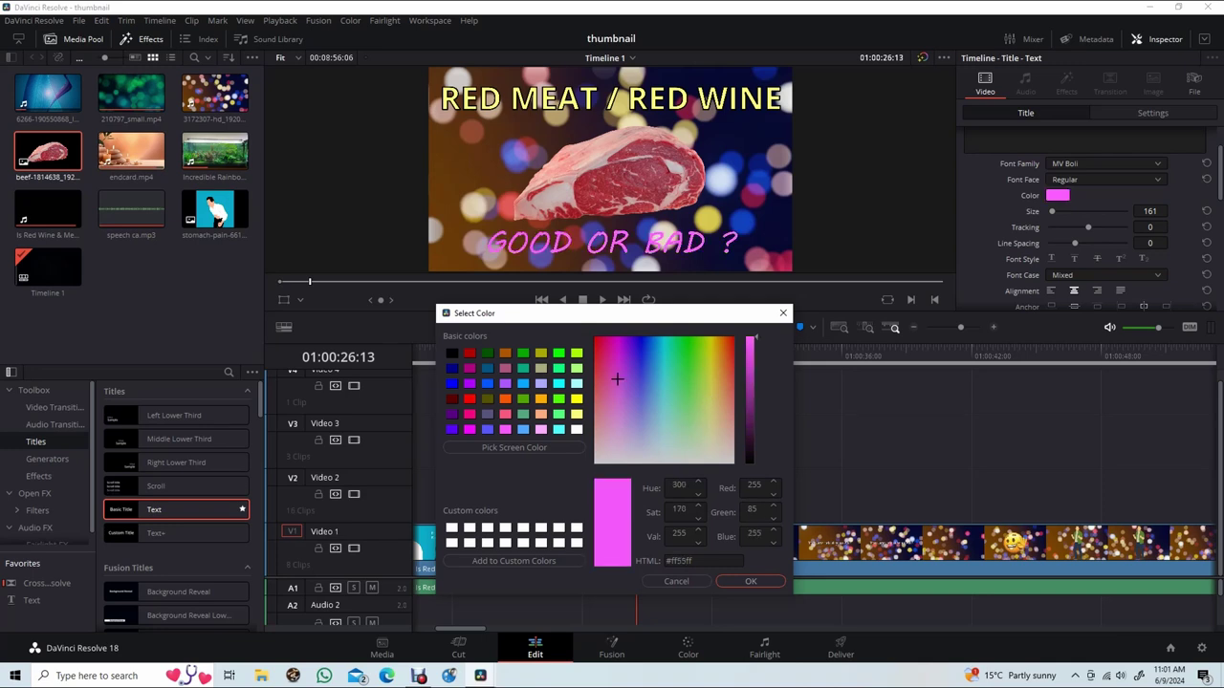
pyautogui.click(617, 421)
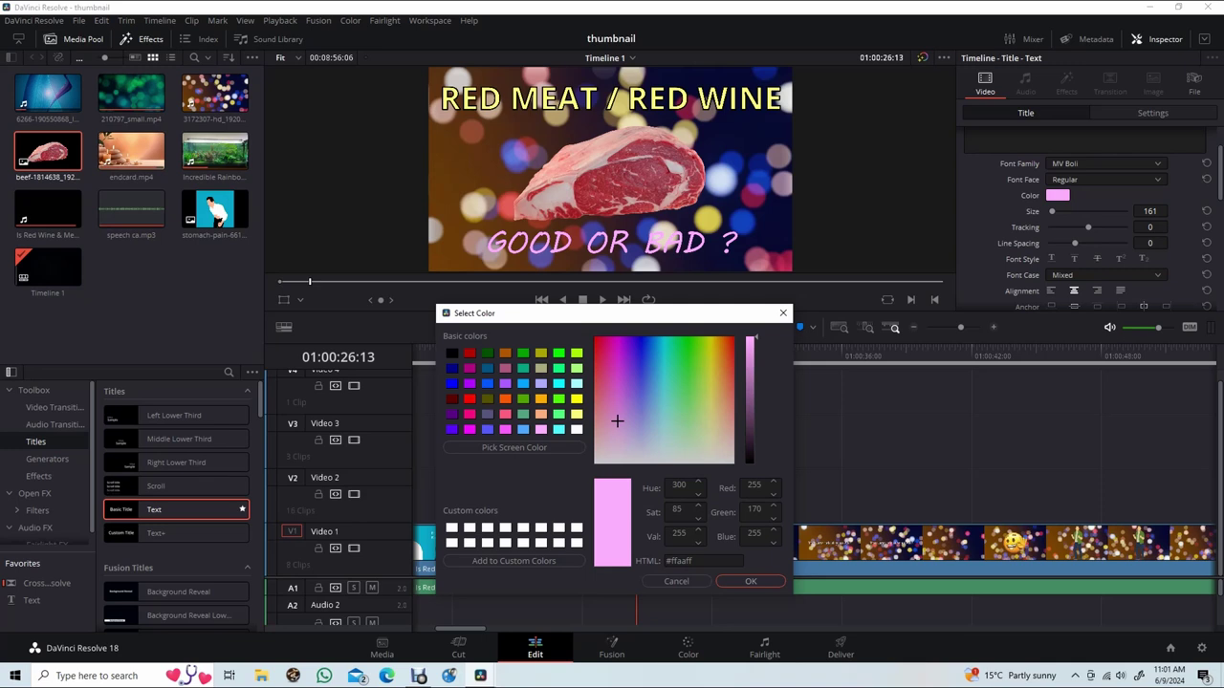
pyautogui.click(617, 379)
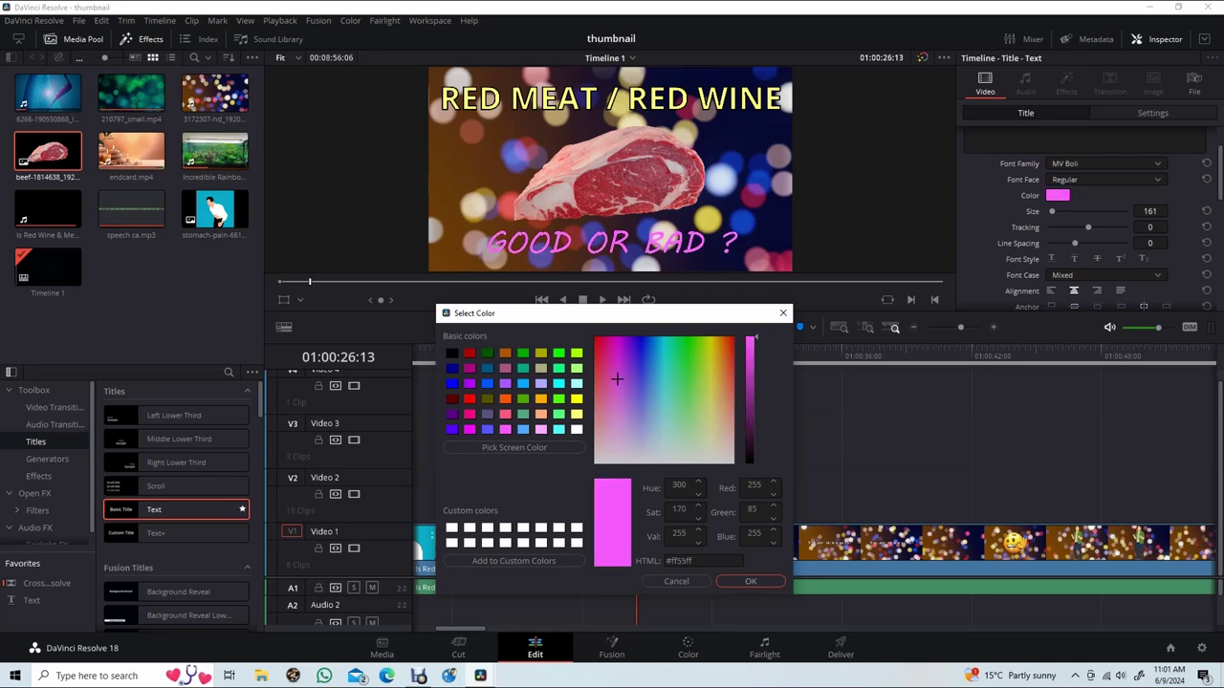
pyautogui.click(640, 379)
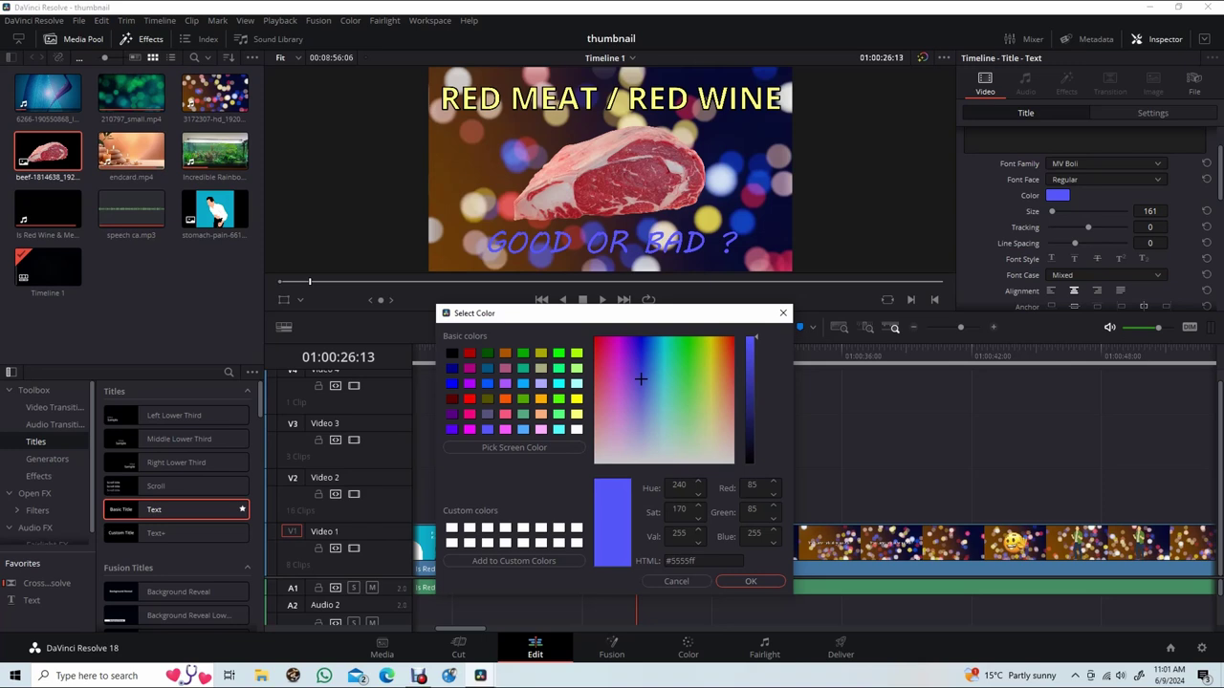
pyautogui.click(652, 378)
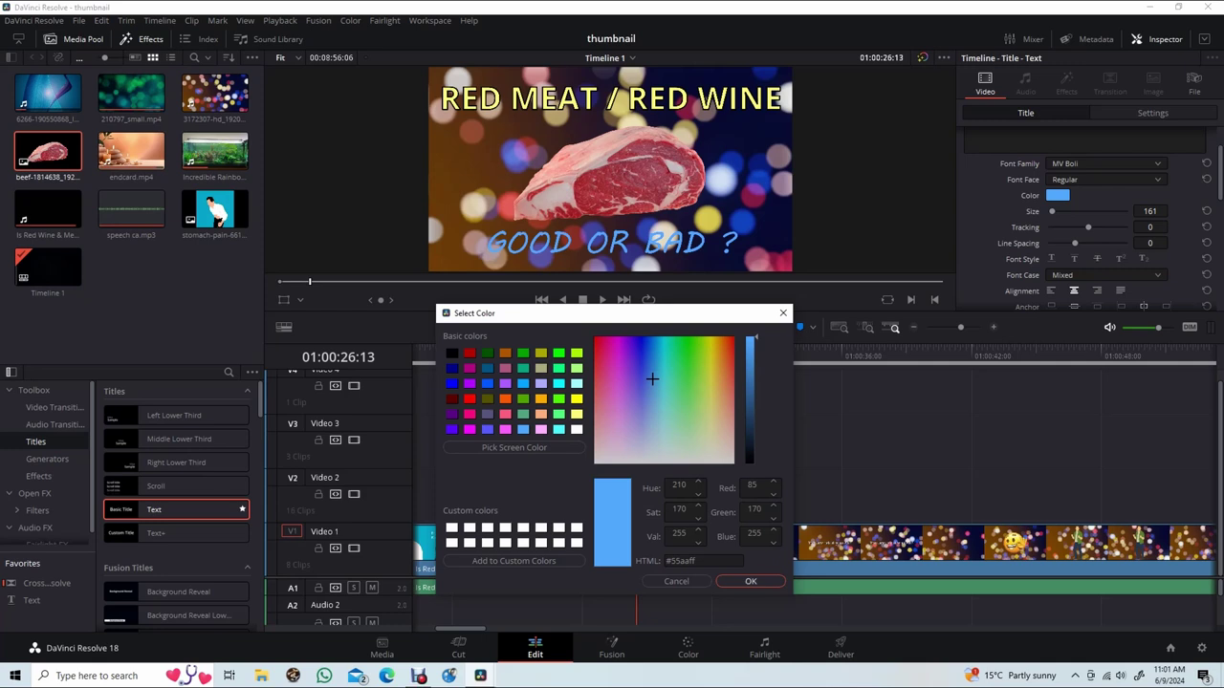
pyautogui.click(751, 581)
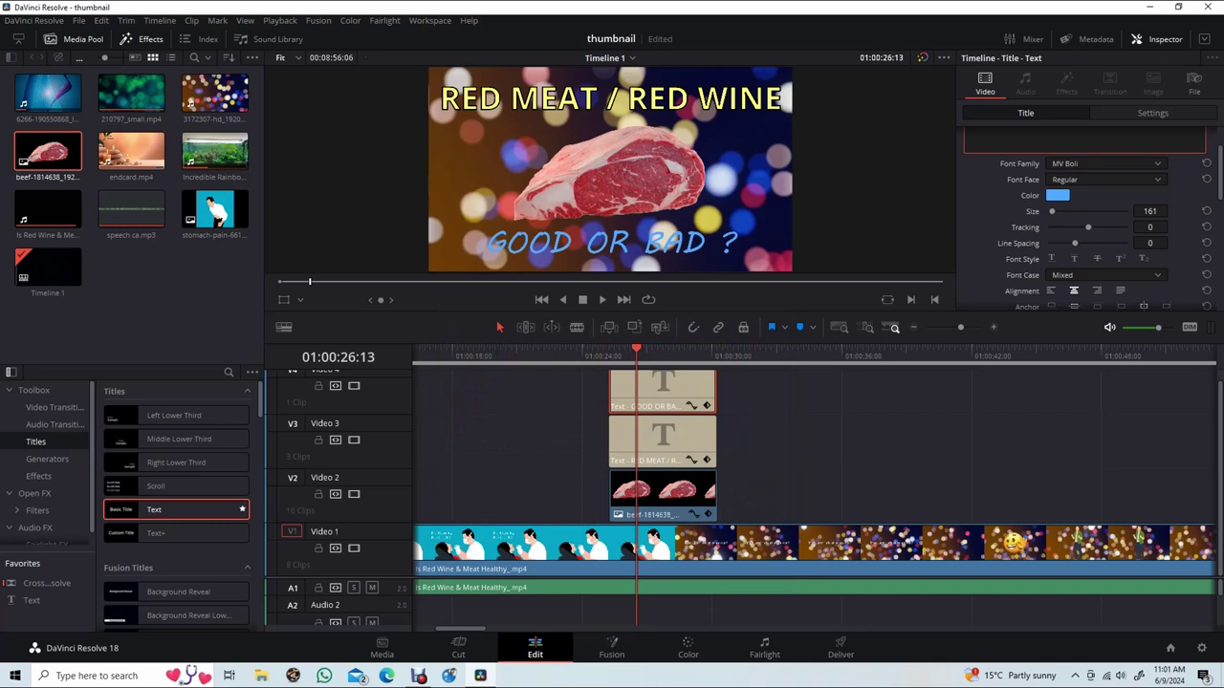
# Step: Reduce the subtitle size to 151 and change its Position Y from 305 to 288
pyautogui.moveTo(1150, 211); pyautogui.dragTo(1138, 210)
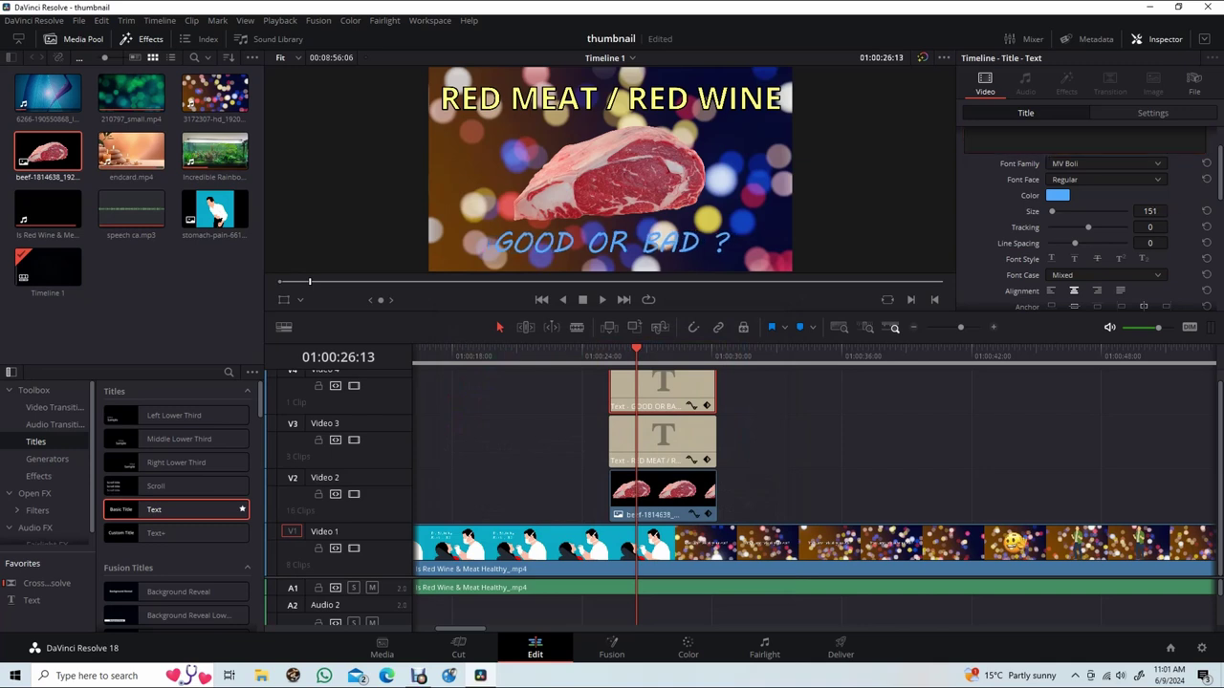
pyautogui.scroll(-3, 1057, 254)
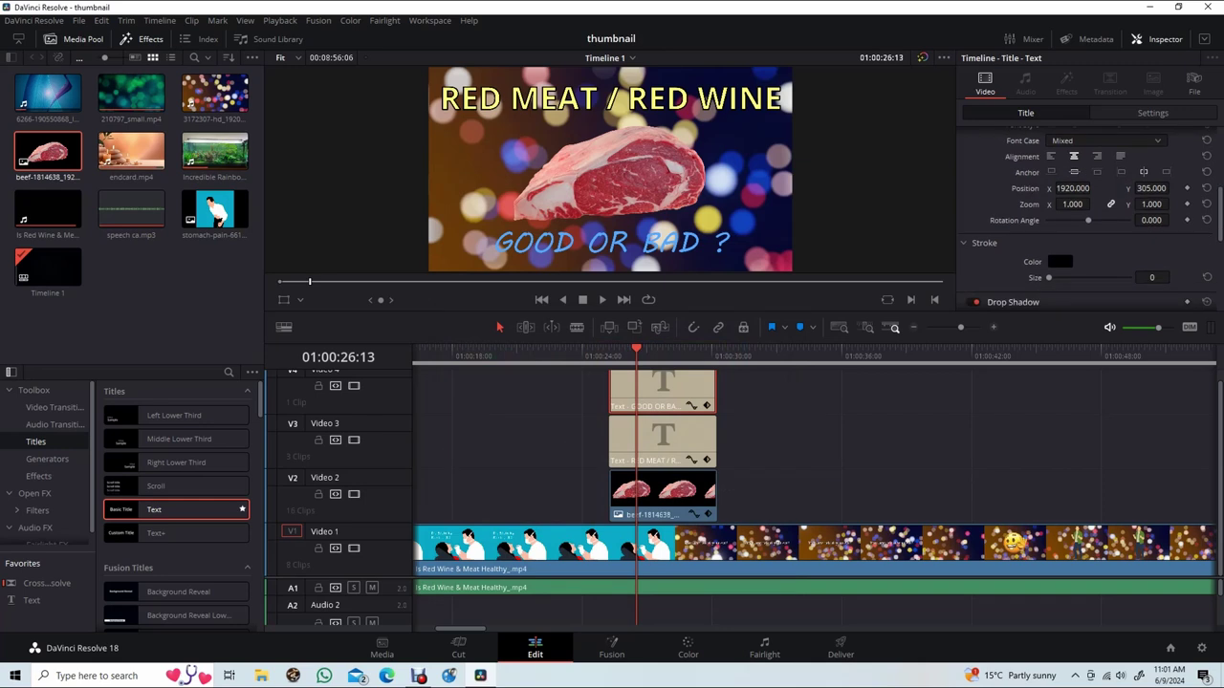
pyautogui.moveTo(1150, 188); pyautogui.dragTo(1137, 188)
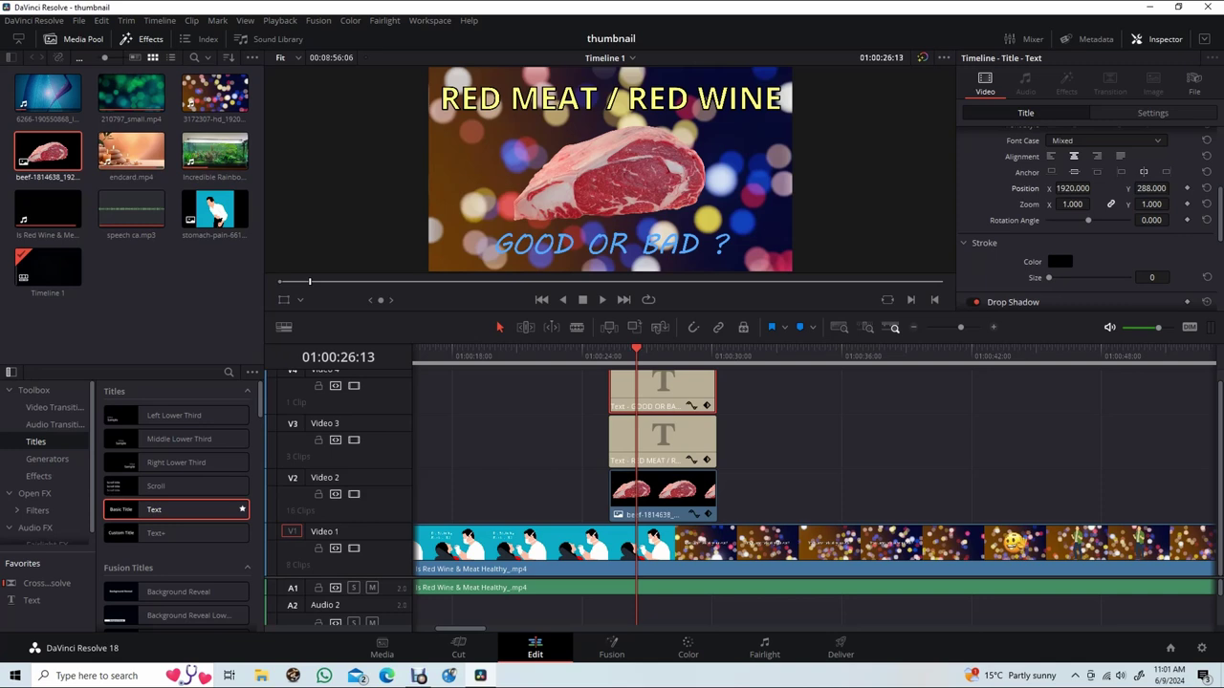
pyautogui.scroll(3, 1091, 222)
pyautogui.scroll(2, 1091, 221)
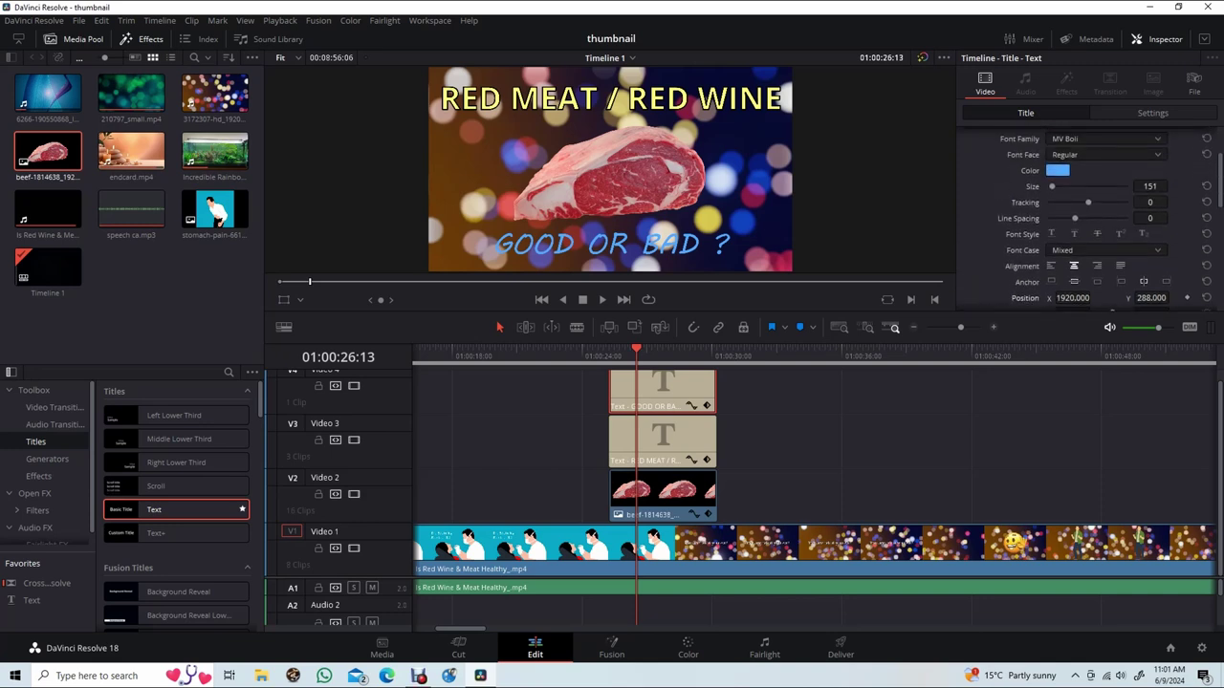
pyautogui.click(1057, 170)
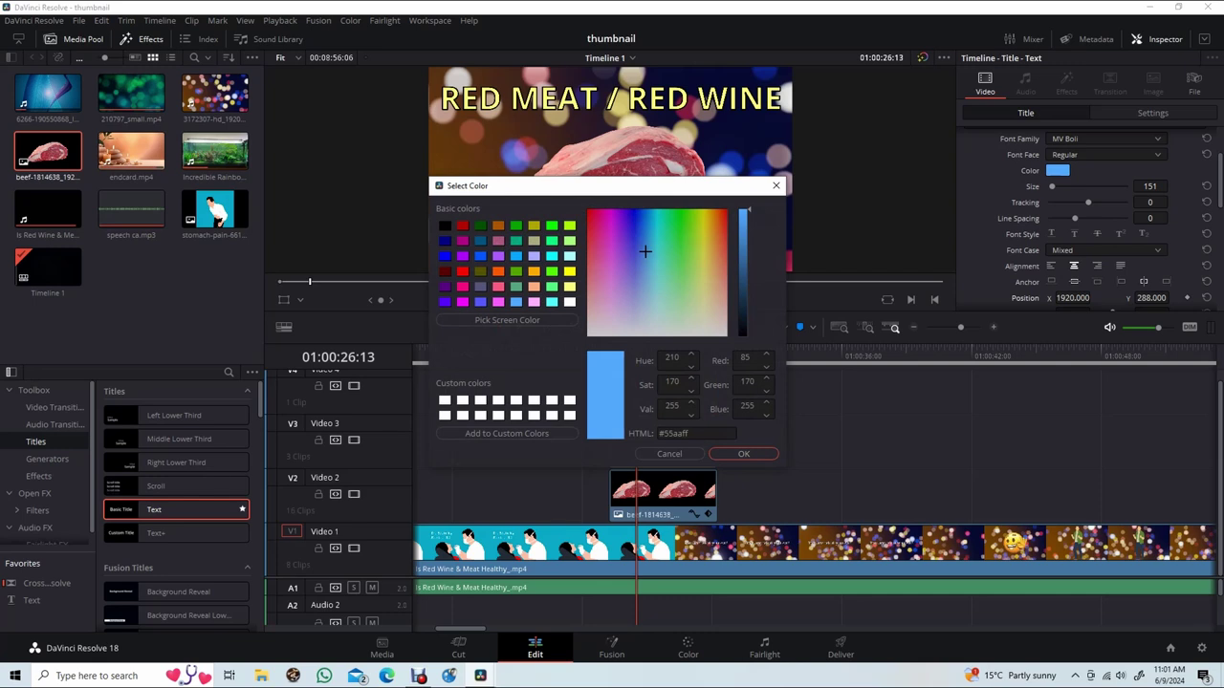
pyautogui.moveTo(574, 185); pyautogui.dragTo(585, 326)
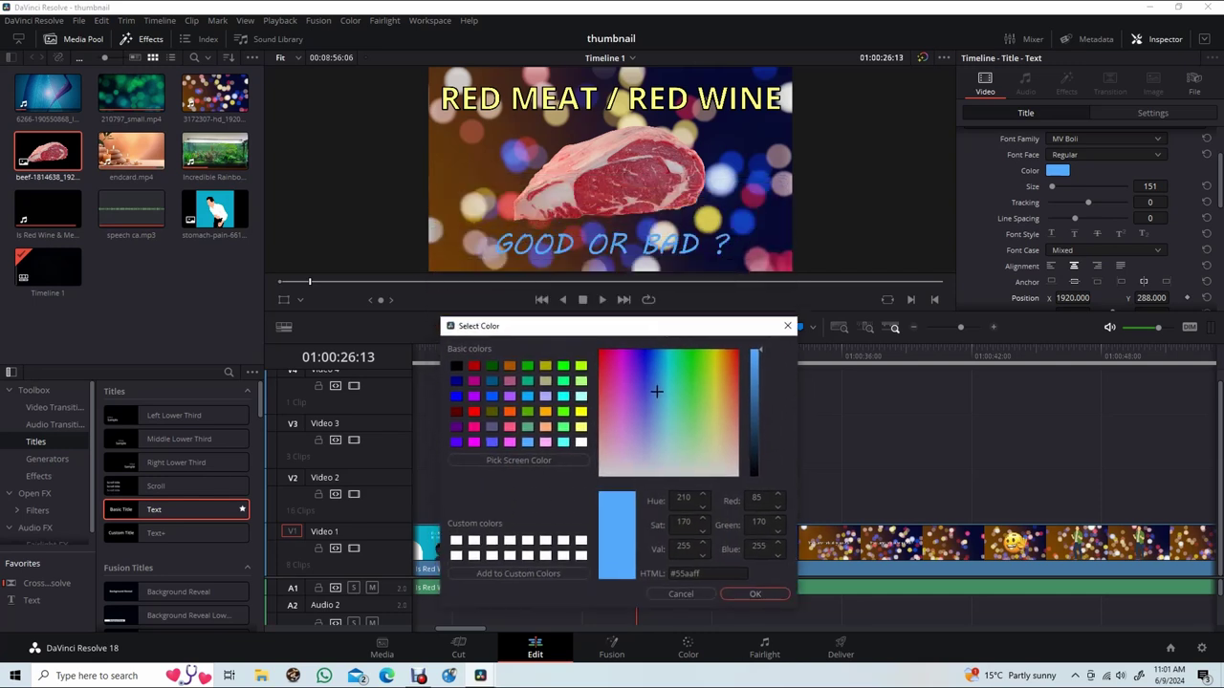
pyautogui.click(730, 353)
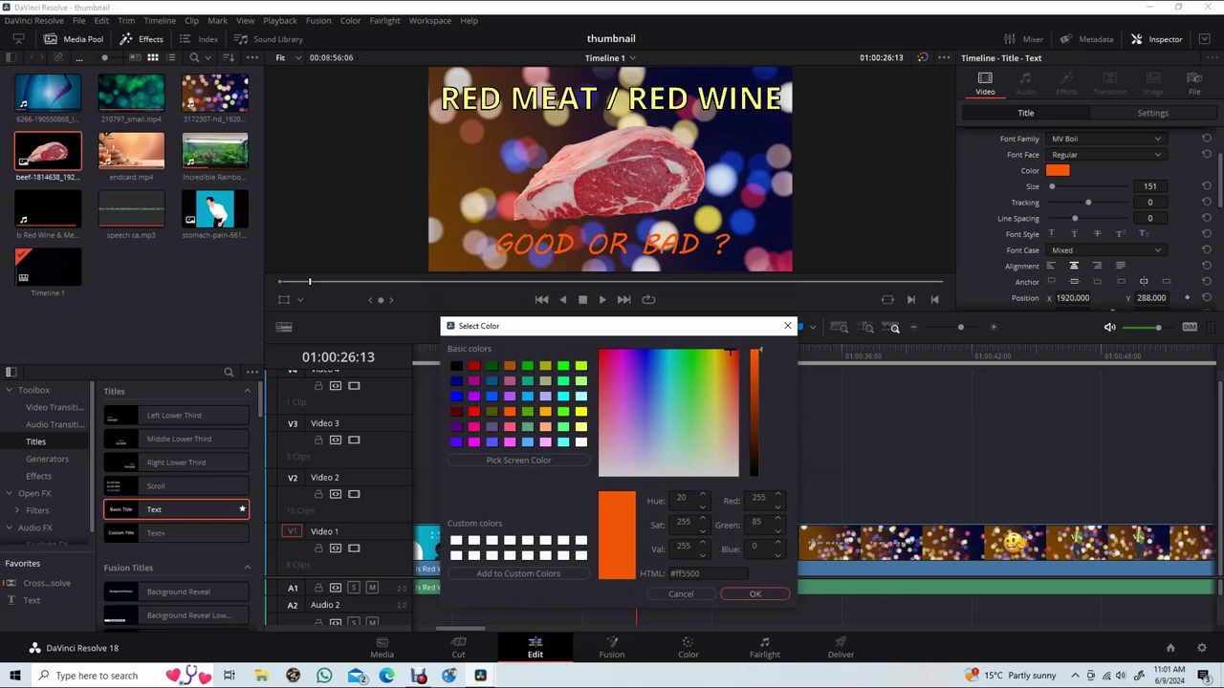
pyautogui.click(545, 395)
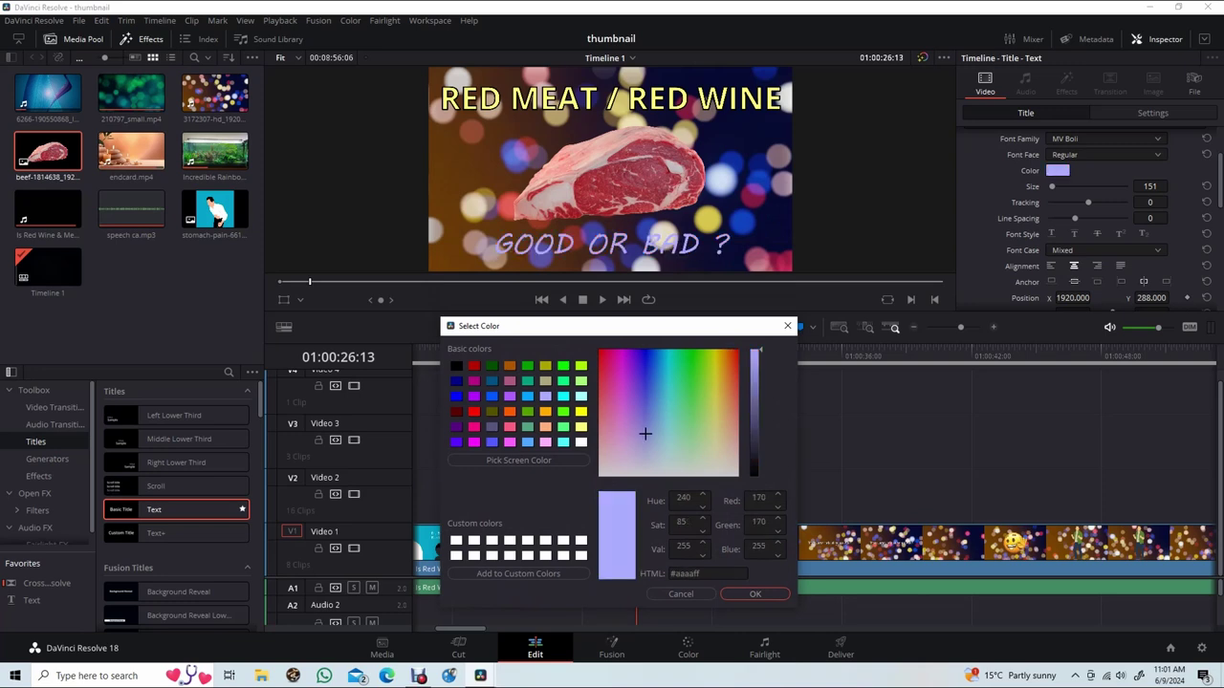
pyautogui.click(509, 411)
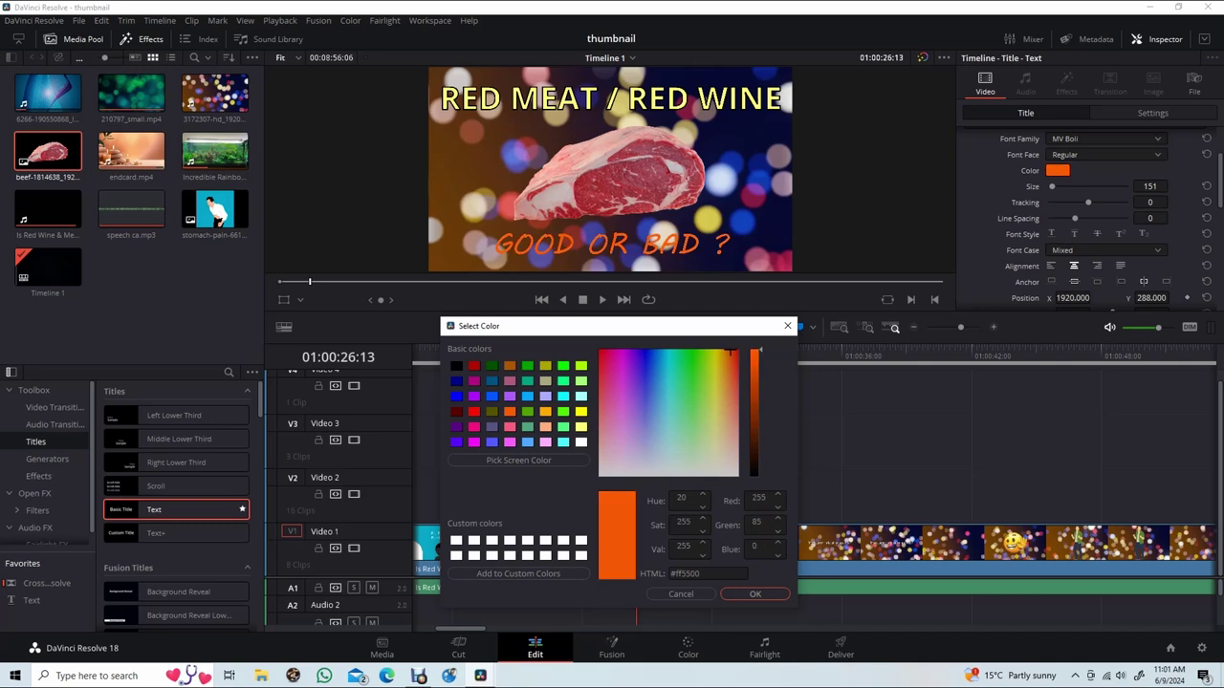
pyautogui.click(699, 412)
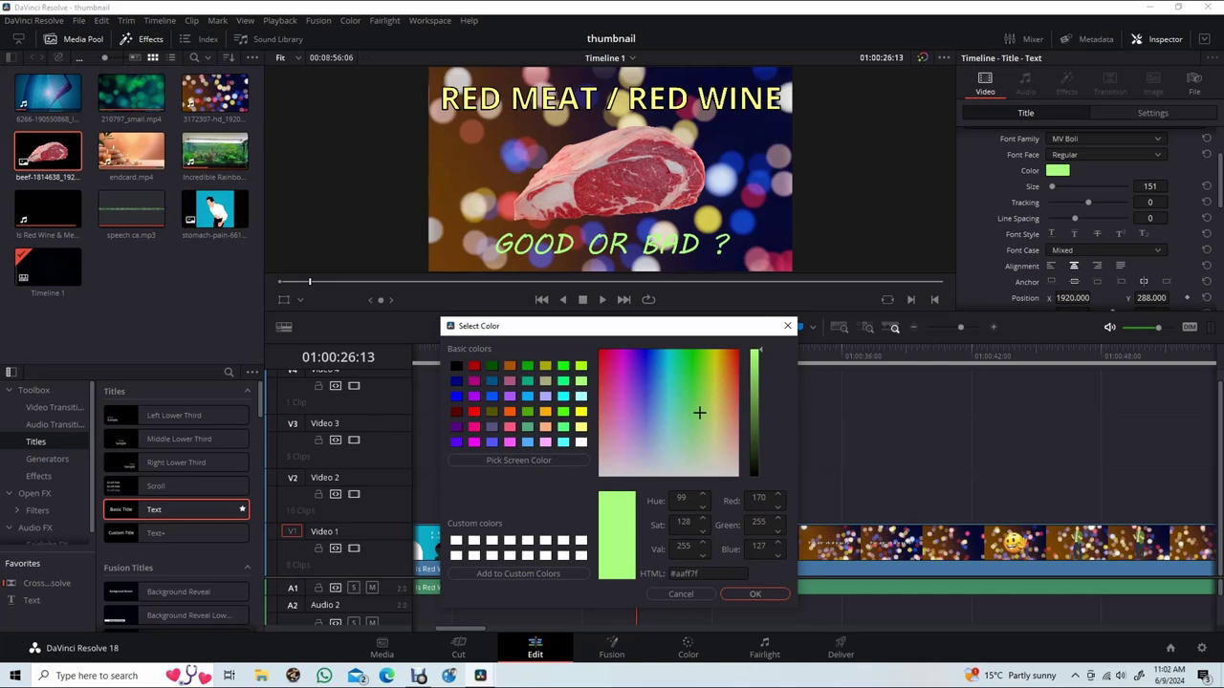
pyautogui.click(645, 391)
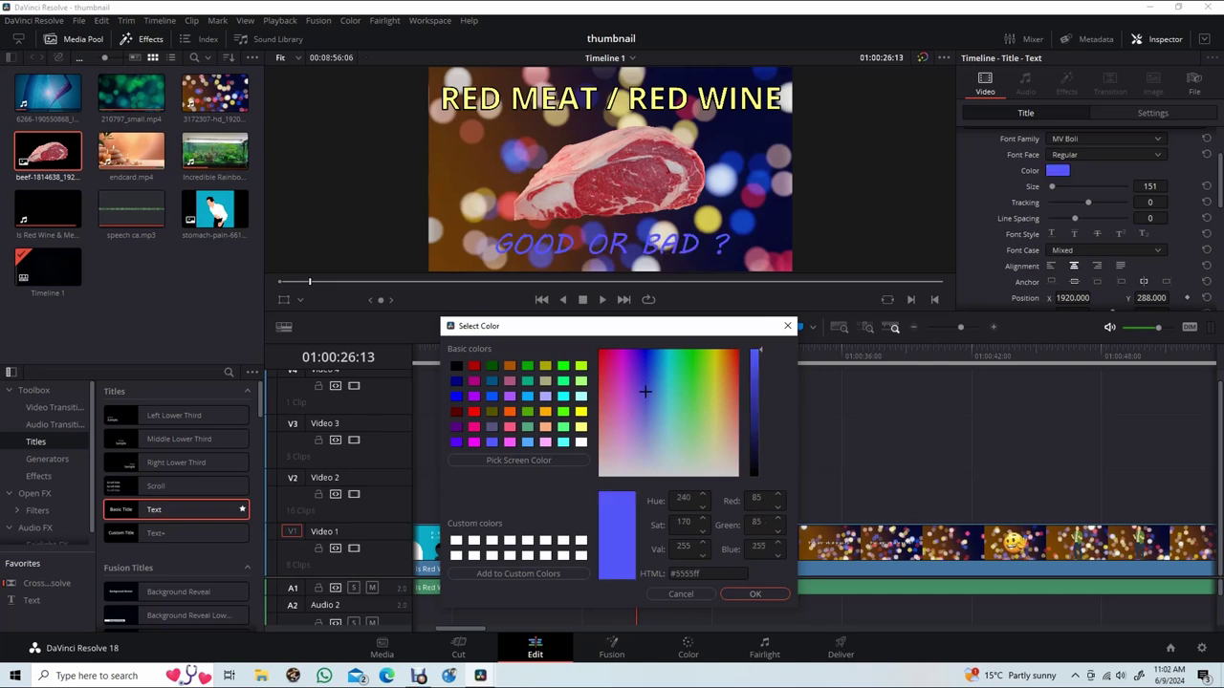
pyautogui.click(657, 391)
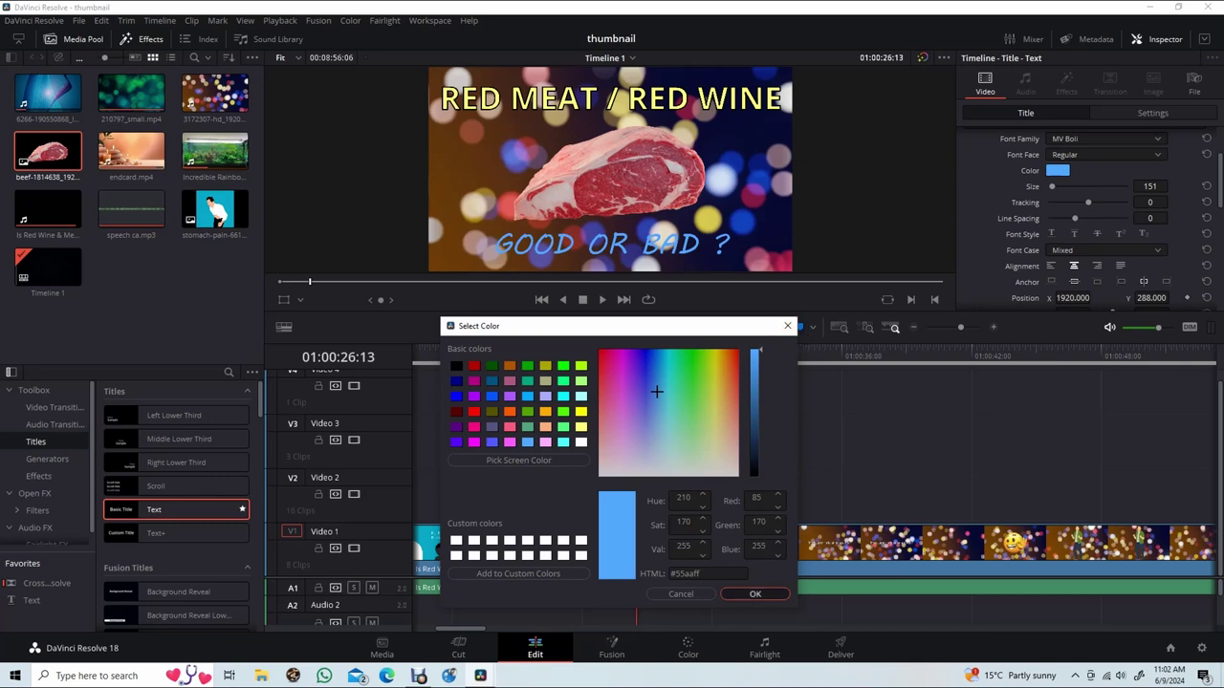
pyautogui.click(754, 593)
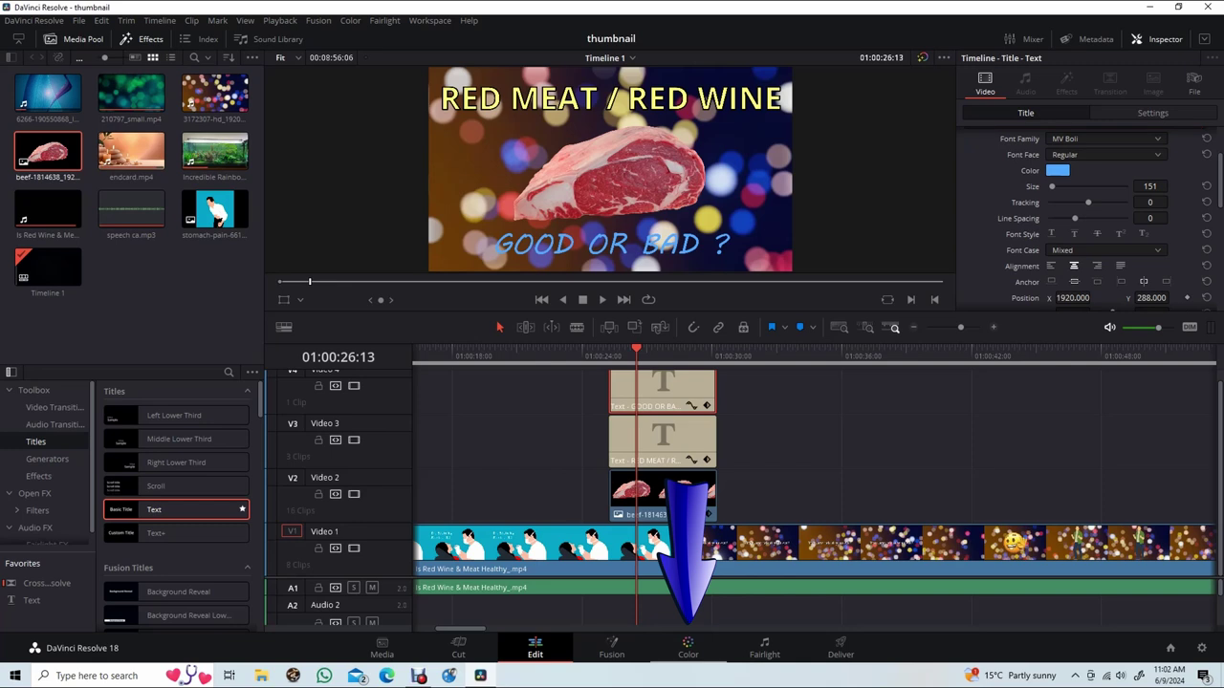
# Step: On the Color page, grab a gallery still of the thumbnail frame
pyautogui.hotkey('shift', '6')
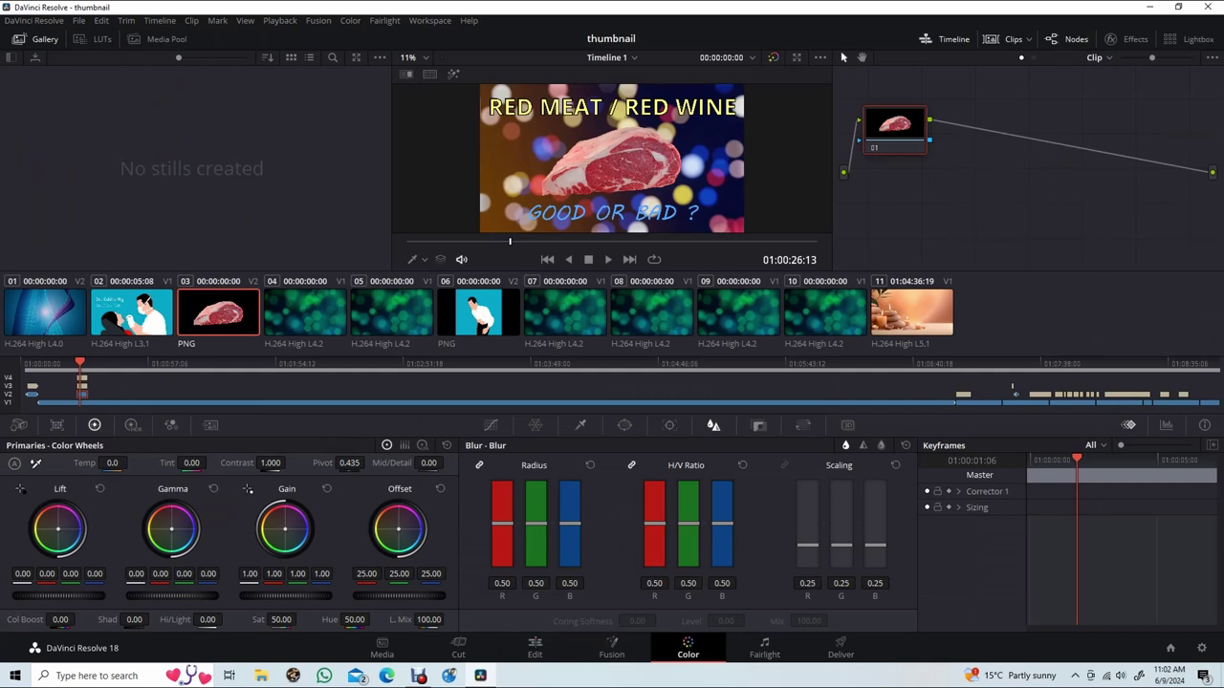
pyautogui.rightClick(626, 165)
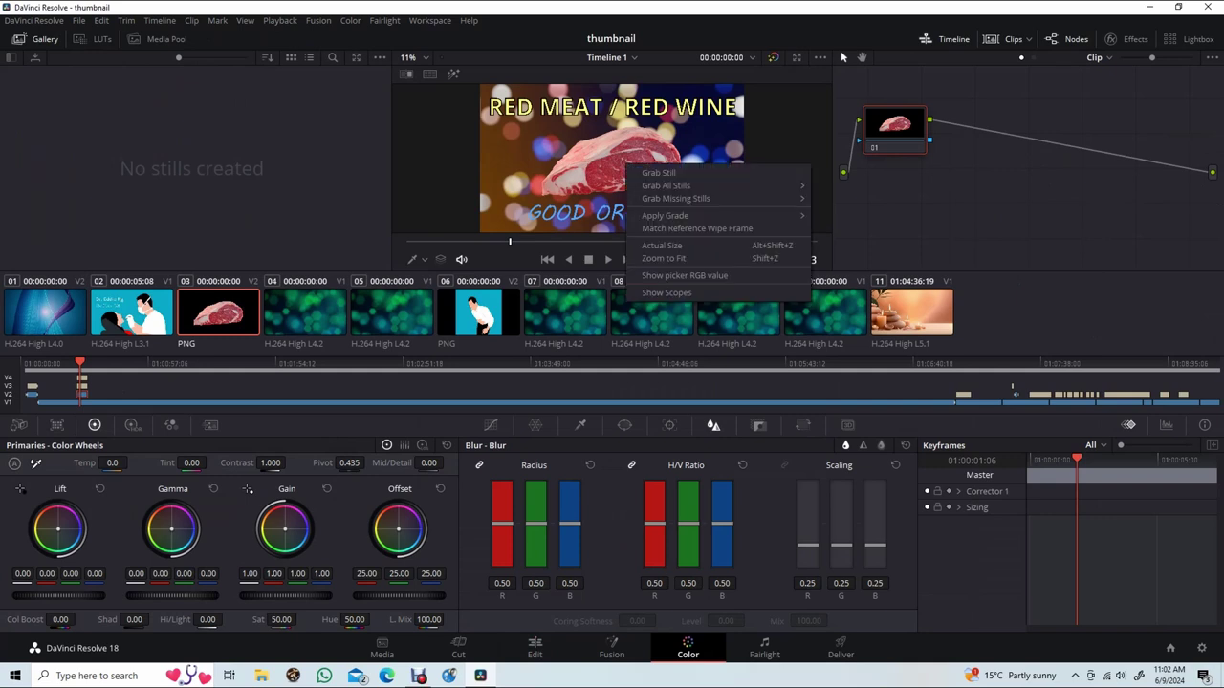
pyautogui.click(658, 173)
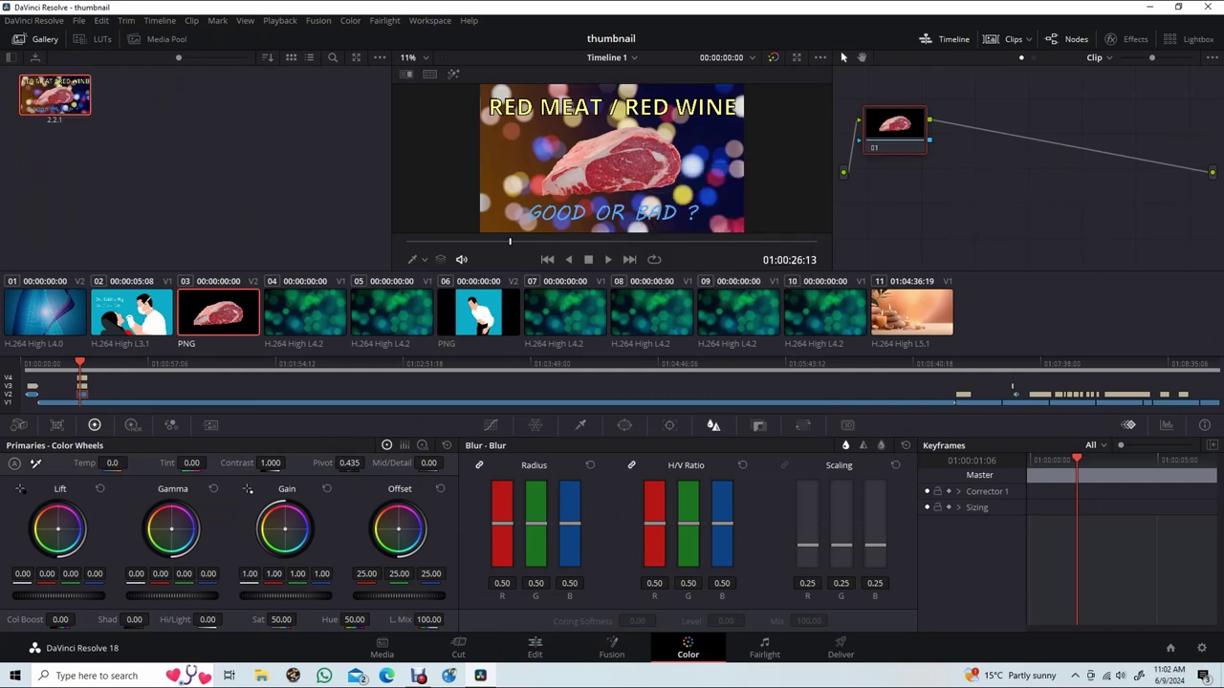
# Step: Start exporting the new still with the file name 'Thumbnail'
pyautogui.rightClick(48, 95)
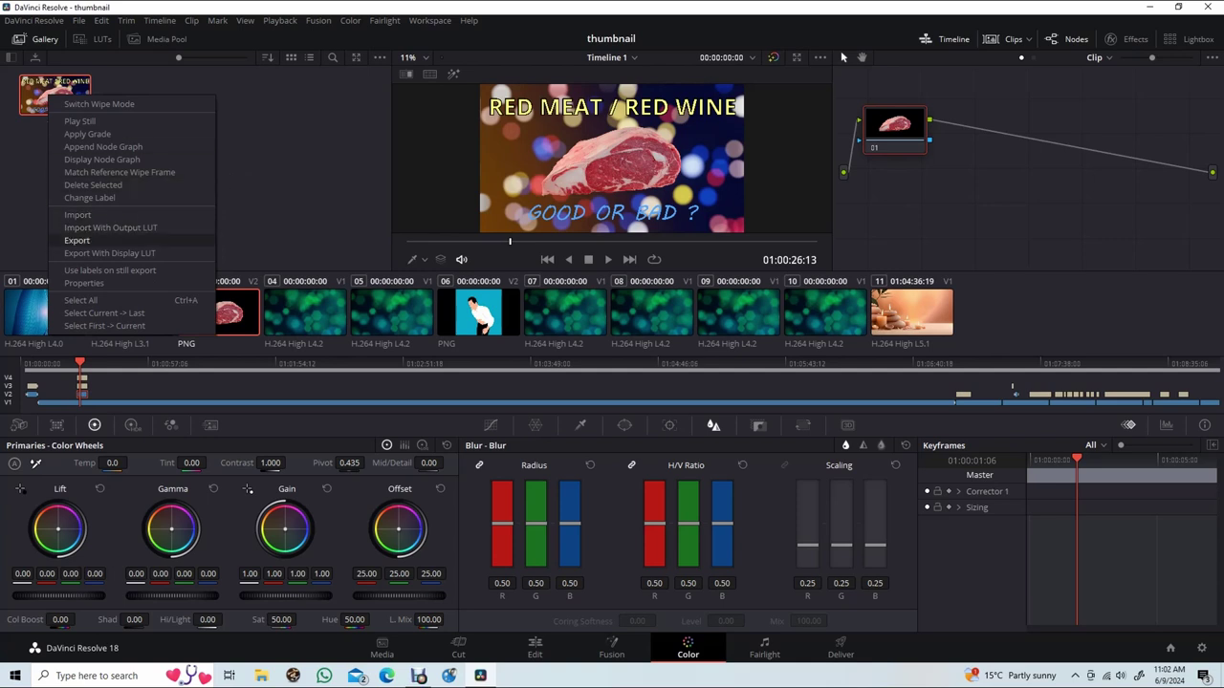
pyautogui.click(77, 239)
pyautogui.write('Thumbnail')
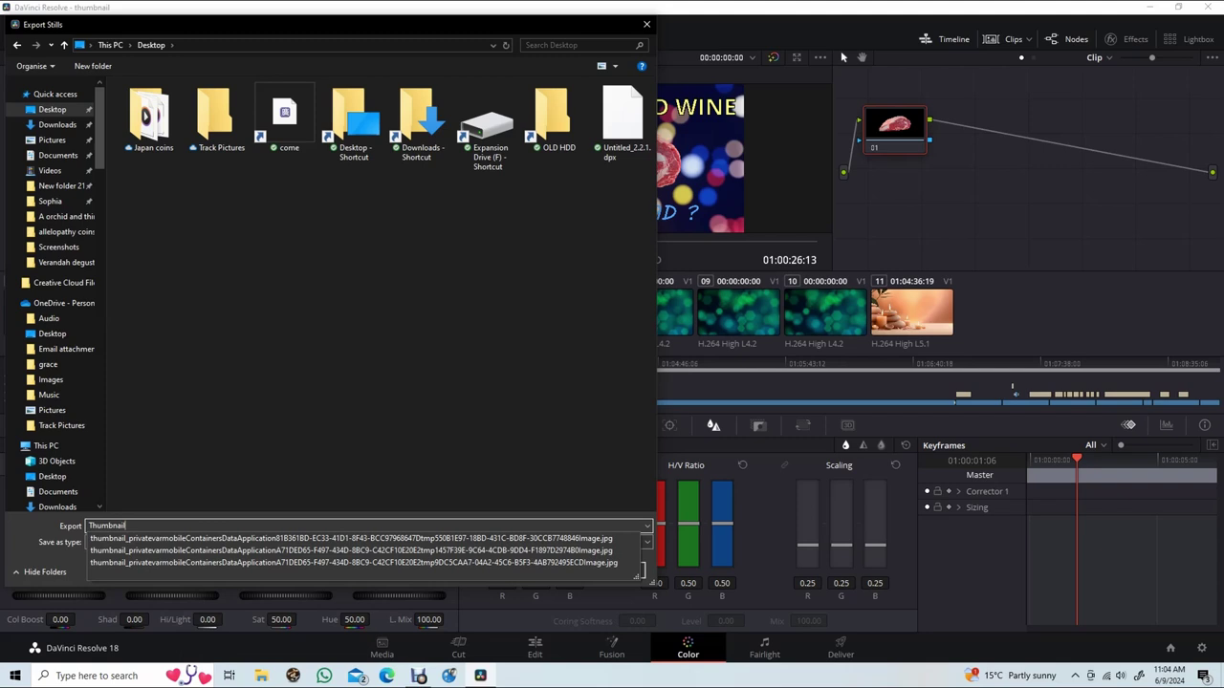
# Step: Choose JPEG Files (*.jpg) as the format and export the Thumbnail still to the Desktop
pyautogui.press('Escape')
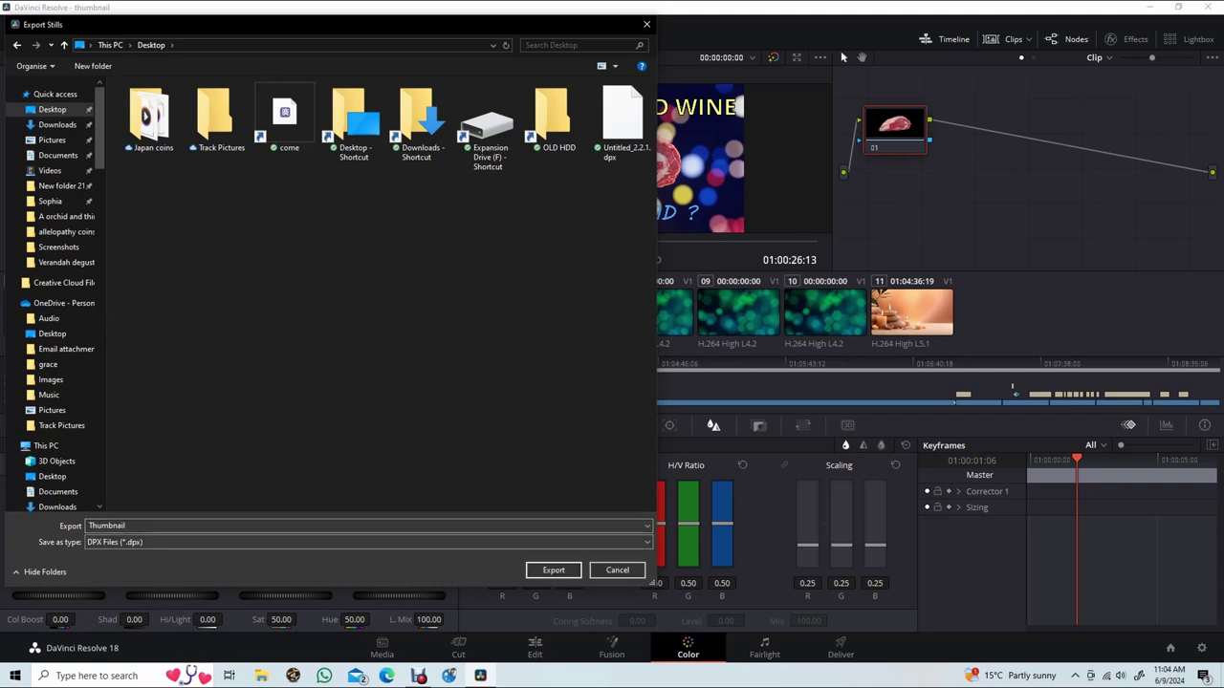
pyautogui.press('Tab')
pyautogui.hotkey('alt', 'Down')
pyautogui.press('Down')
pyautogui.press('Down')
pyautogui.press('Down')
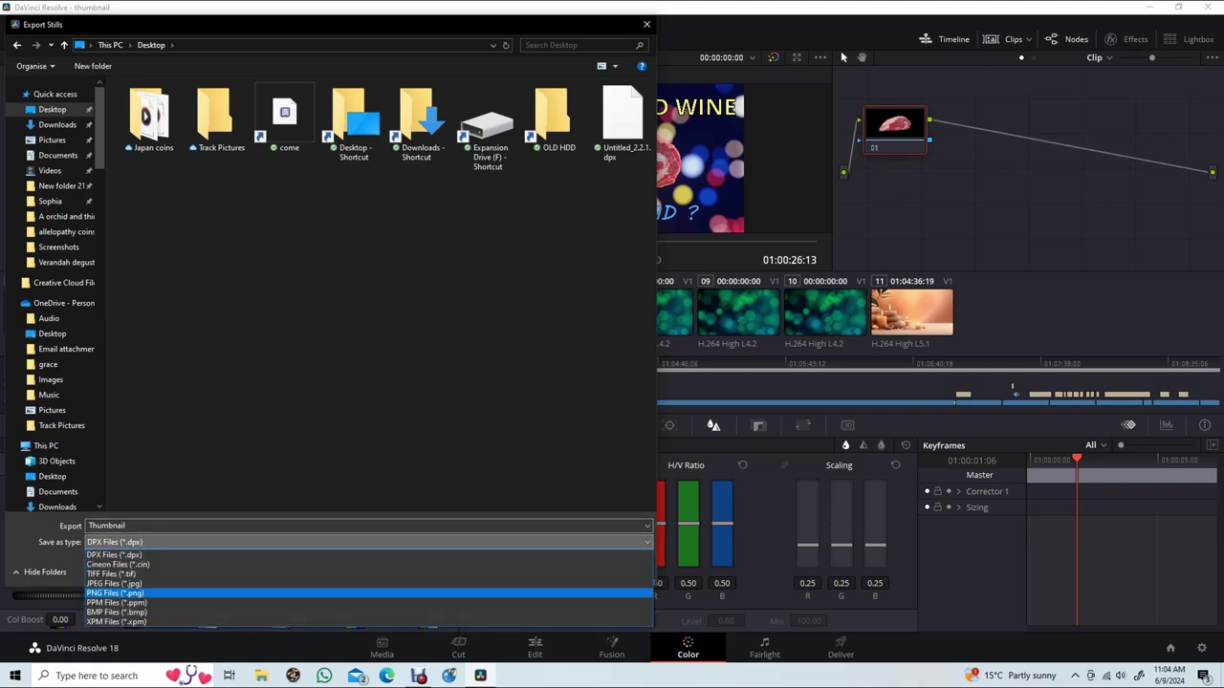
pyautogui.press('Up')
pyautogui.press('Return')
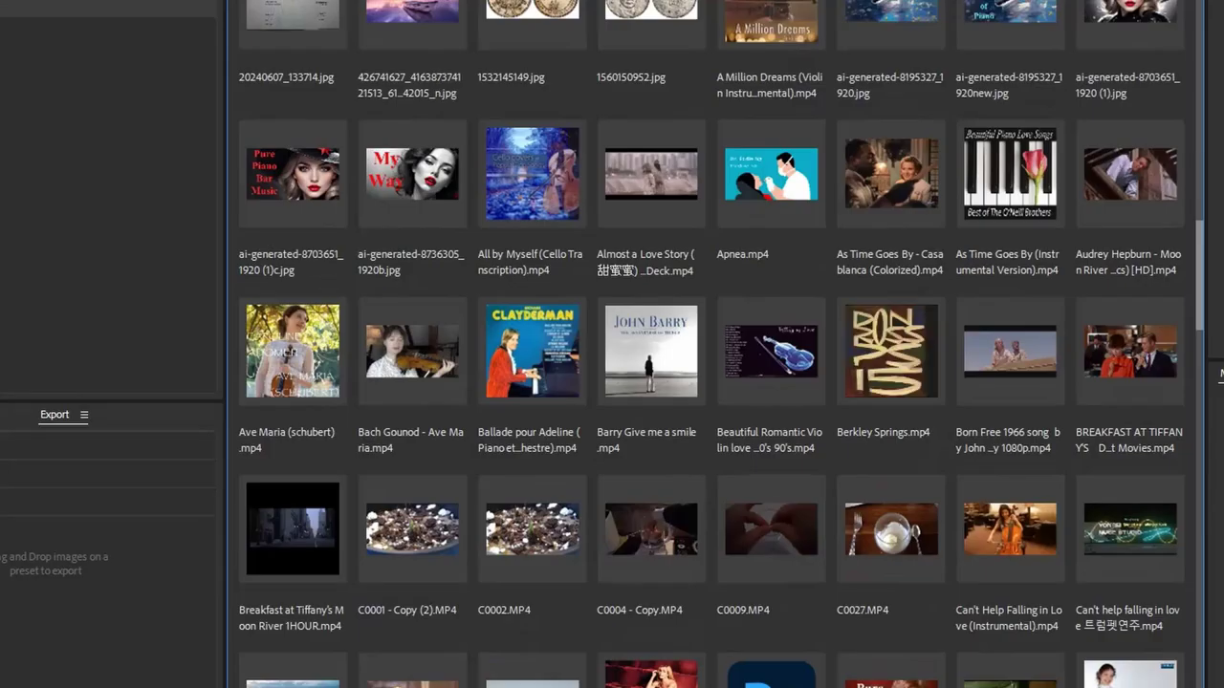
# Step: In Bridge's Content panel, find Thumbnail_2.2.1.jpg and open it in Photoshop
pyautogui.scroll(-3, 707, 344)
pyautogui.scroll(-3, 708, 344)
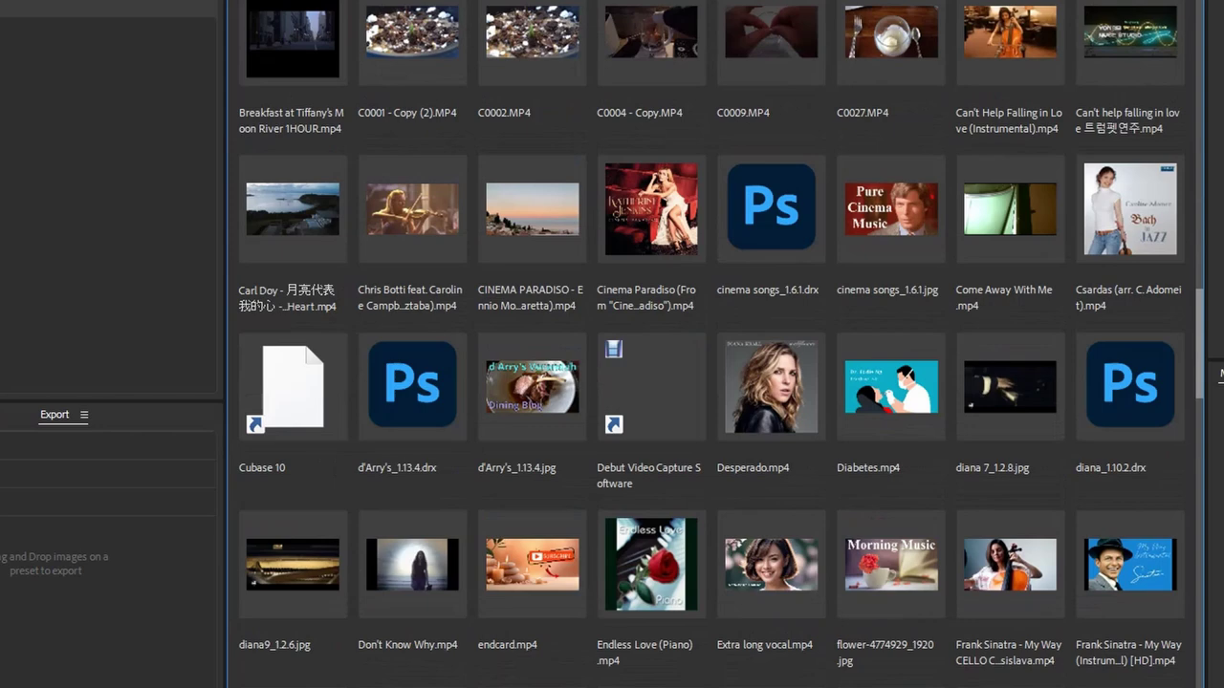
pyautogui.scroll(-2, 708, 344)
pyautogui.scroll(-2, 707, 344)
pyautogui.scroll(-6, 708, 344)
pyautogui.scroll(-2, 708, 344)
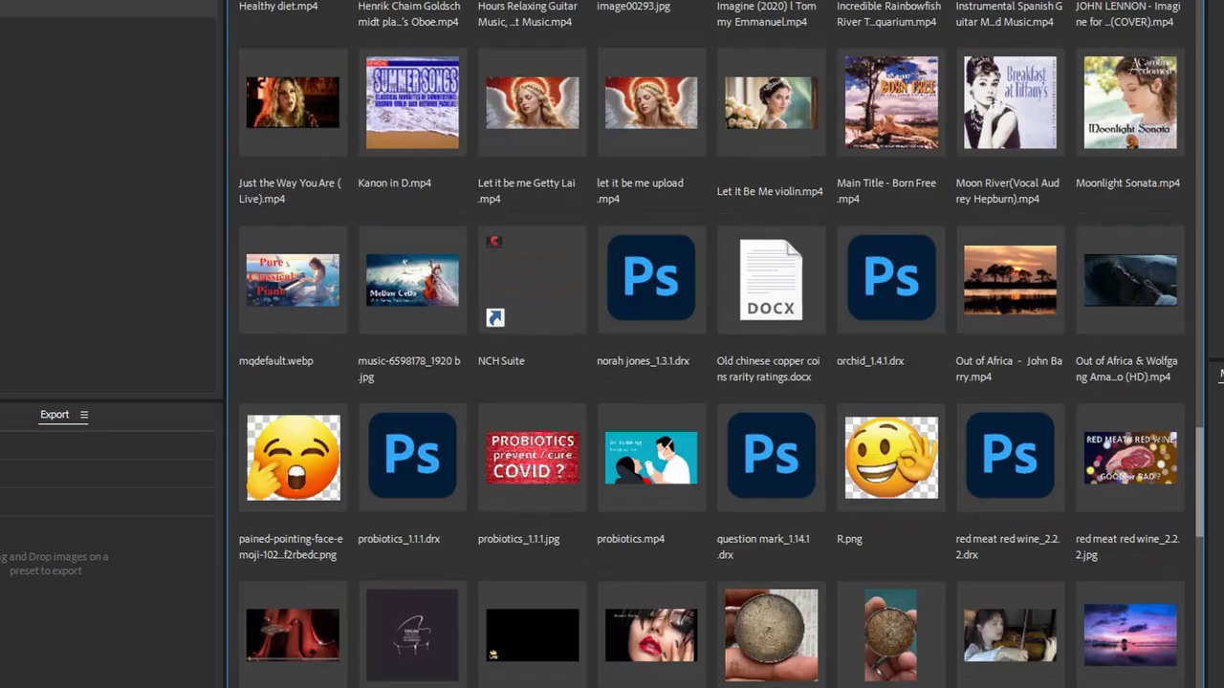
pyautogui.scroll(-2, 707, 345)
pyautogui.scroll(-4, 707, 344)
pyautogui.scroll(-2, 708, 344)
pyautogui.scroll(-4, 708, 344)
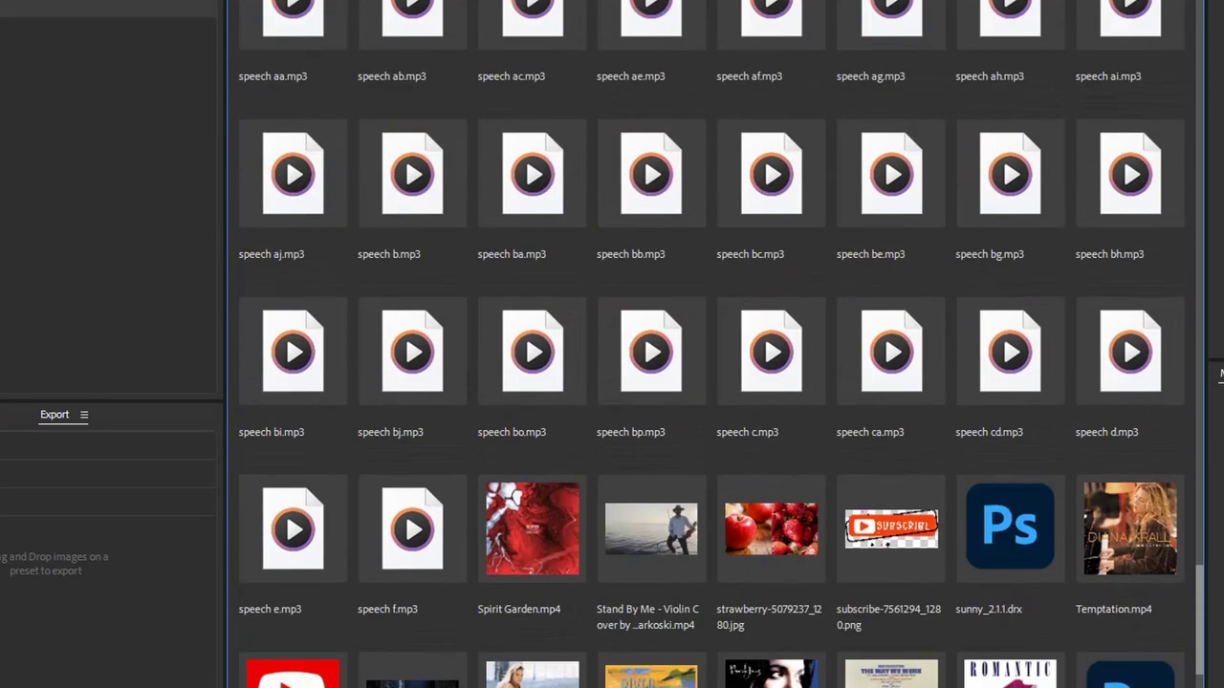
pyautogui.scroll(-2, 708, 344)
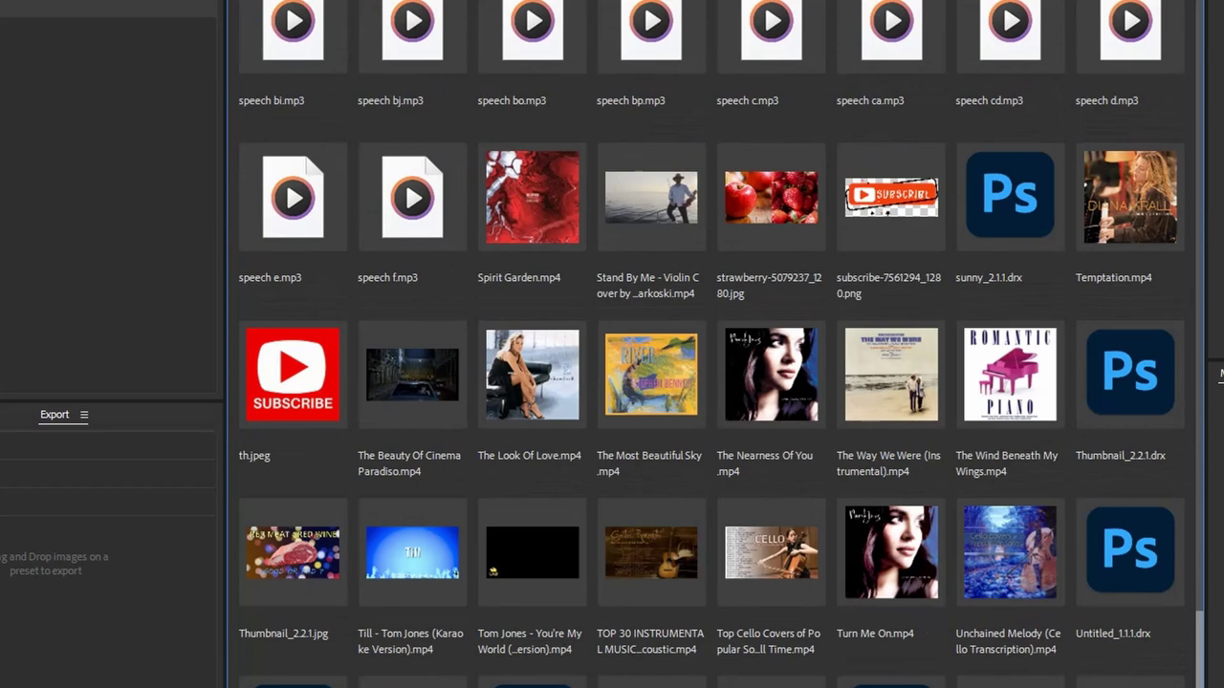
pyautogui.scroll(-1, 707, 344)
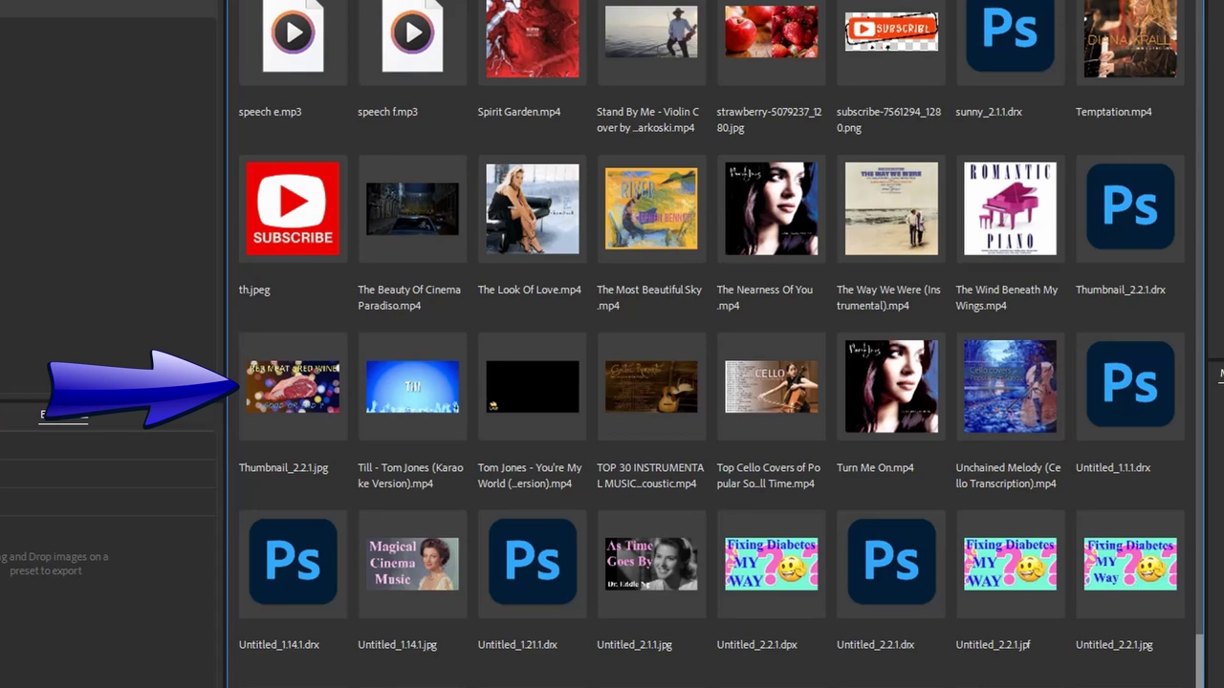
pyautogui.click(293, 387)
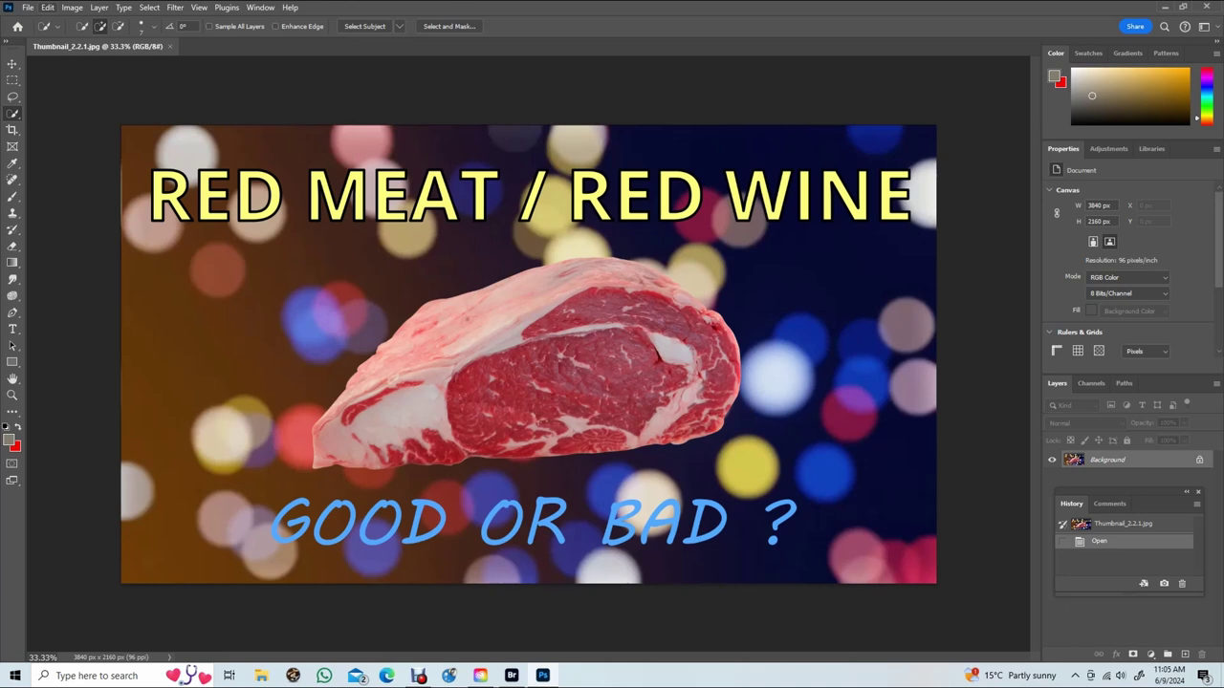
# Step: Resize the image to 1920x1080 pixels at 72 pixels/inch in Image Size
pyautogui.hotkey('alt', 'i')
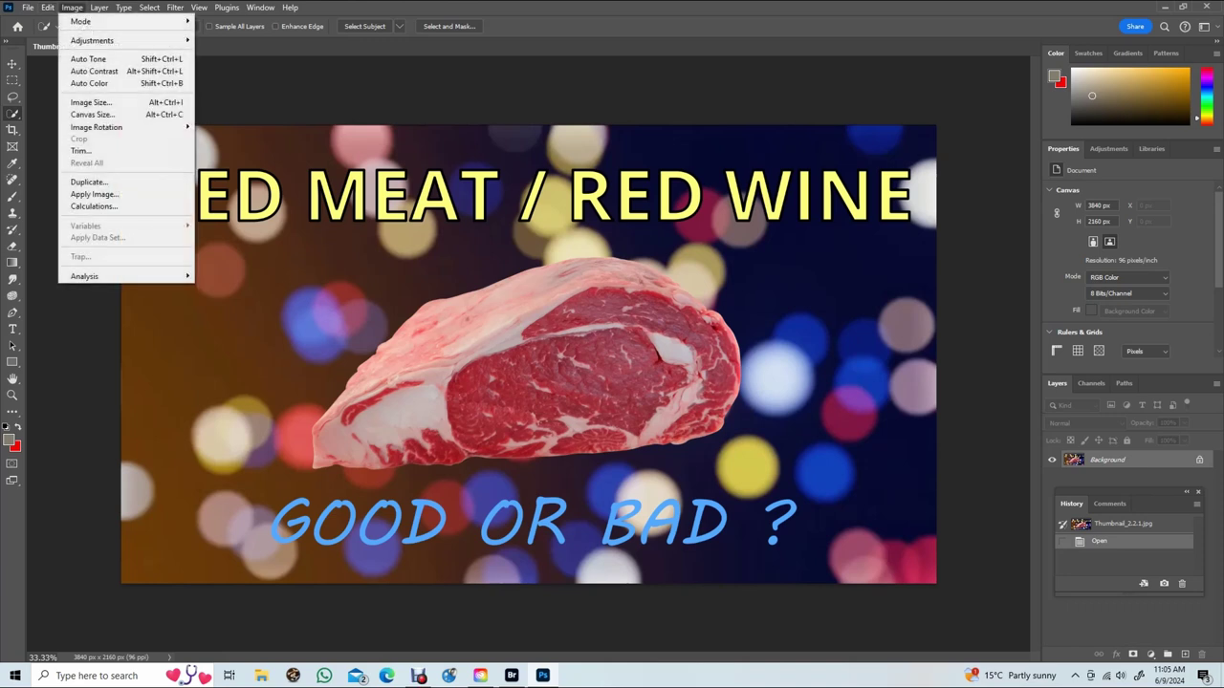
pyautogui.press('Return')
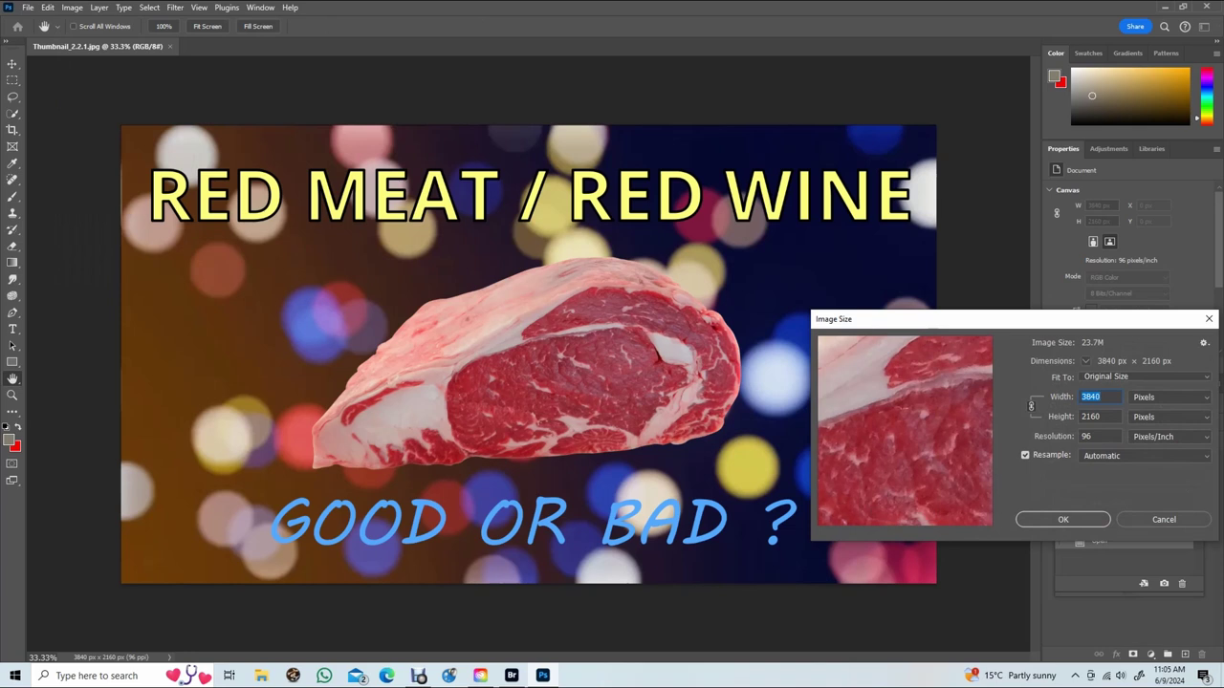
pyautogui.click(1099, 436)
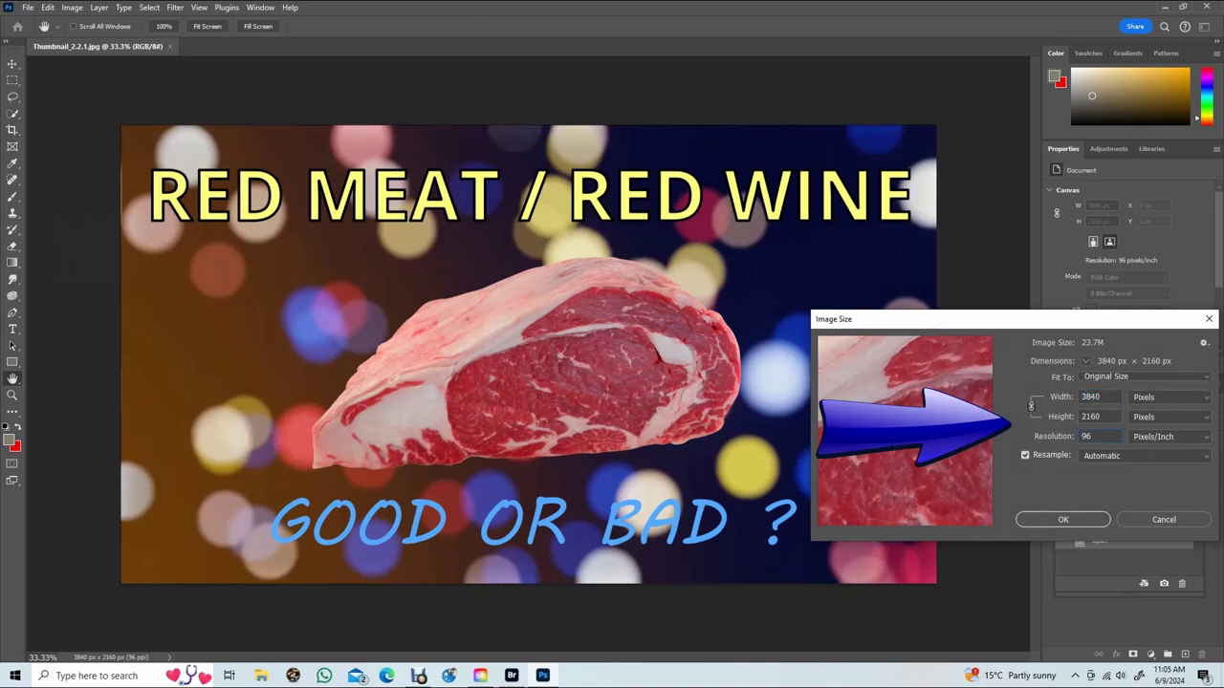
pyautogui.write('72')
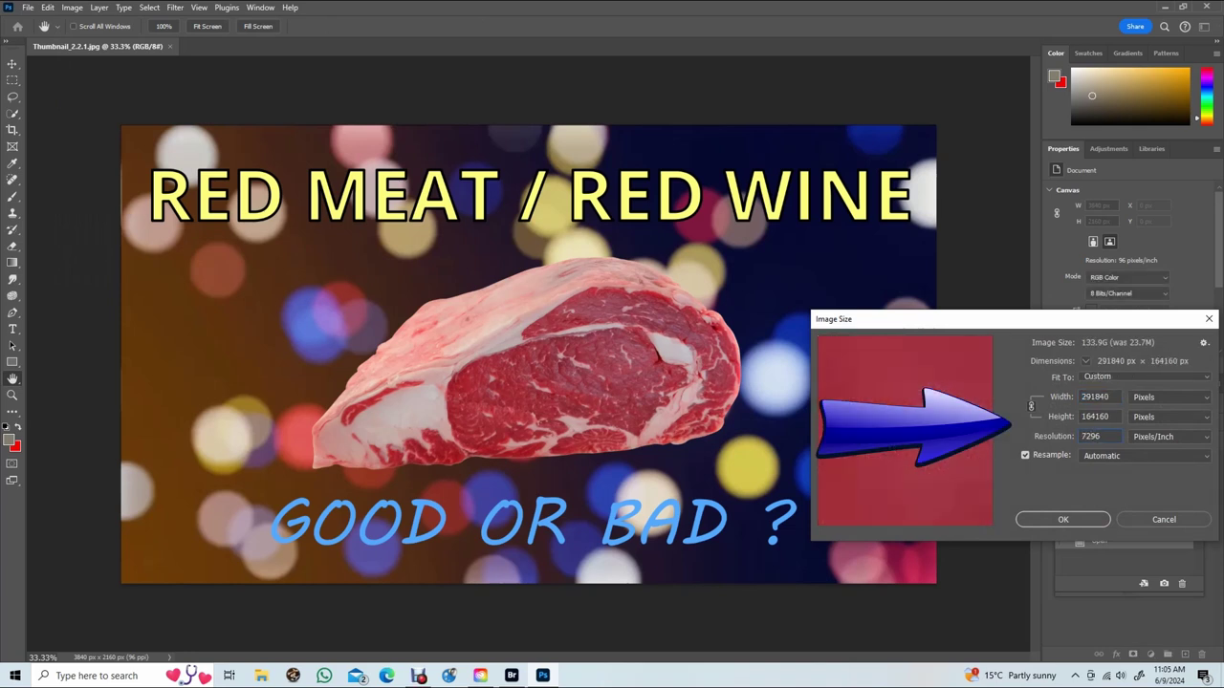
pyautogui.press('Delete')
pyautogui.press('Delete')
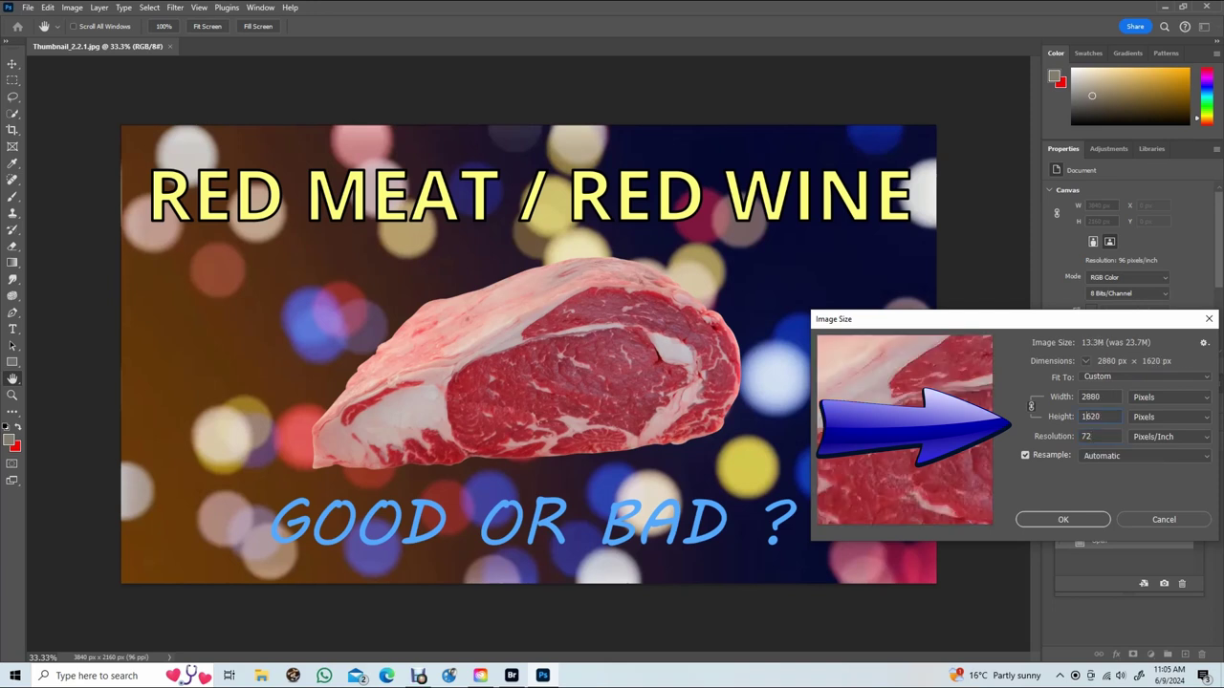
pyautogui.write('1080')
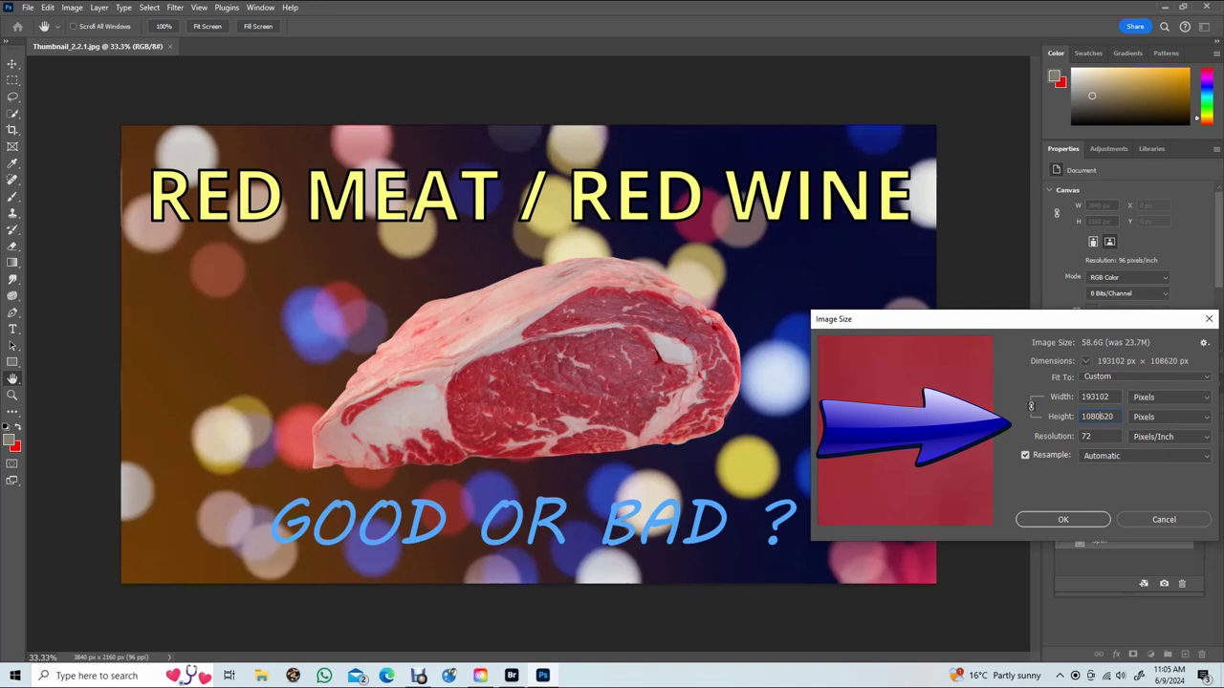
pyautogui.press('Delete')
pyautogui.press('Delete')
pyautogui.press('Delete')
pyautogui.press('Return')
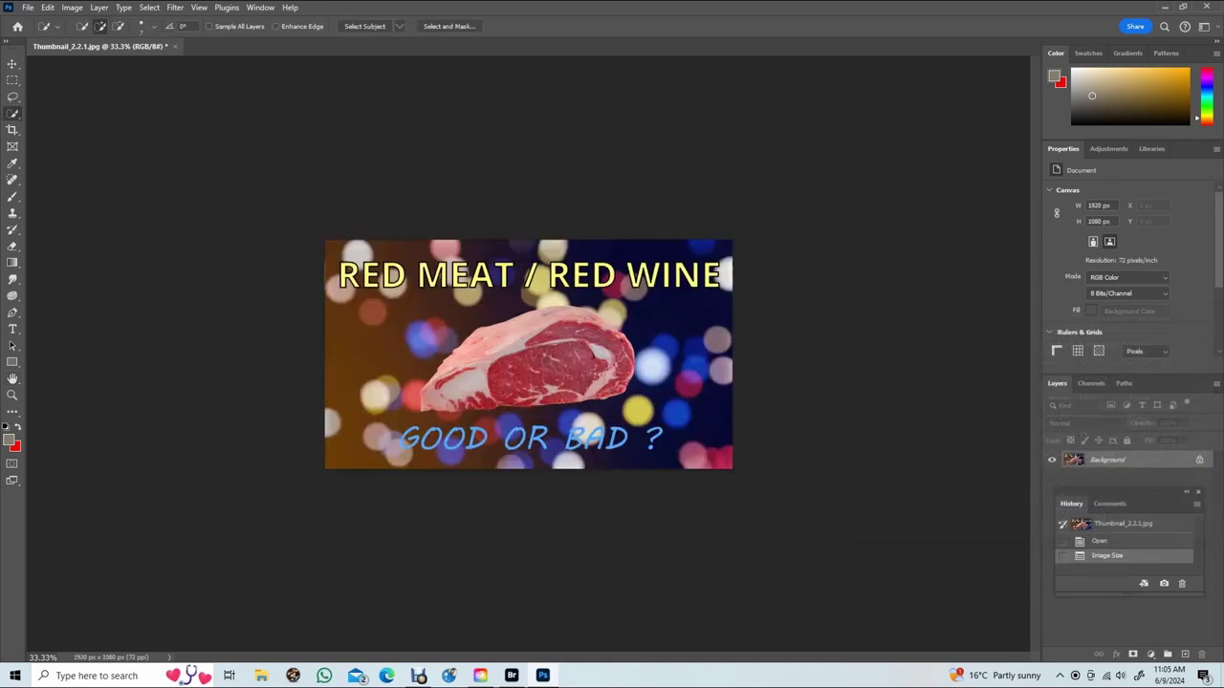
# Step: Save the resized image as a maximum-quality (12) JPEG and quit Photoshop
pyautogui.click(28, 6)
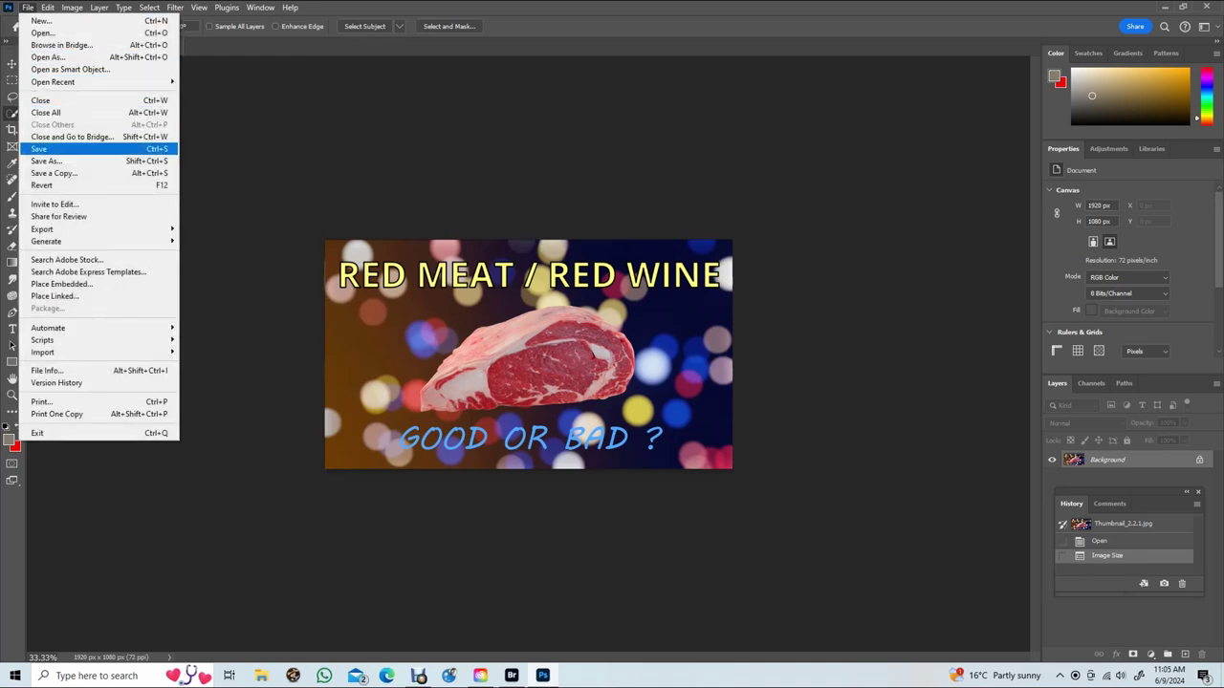
pyautogui.click(40, 148)
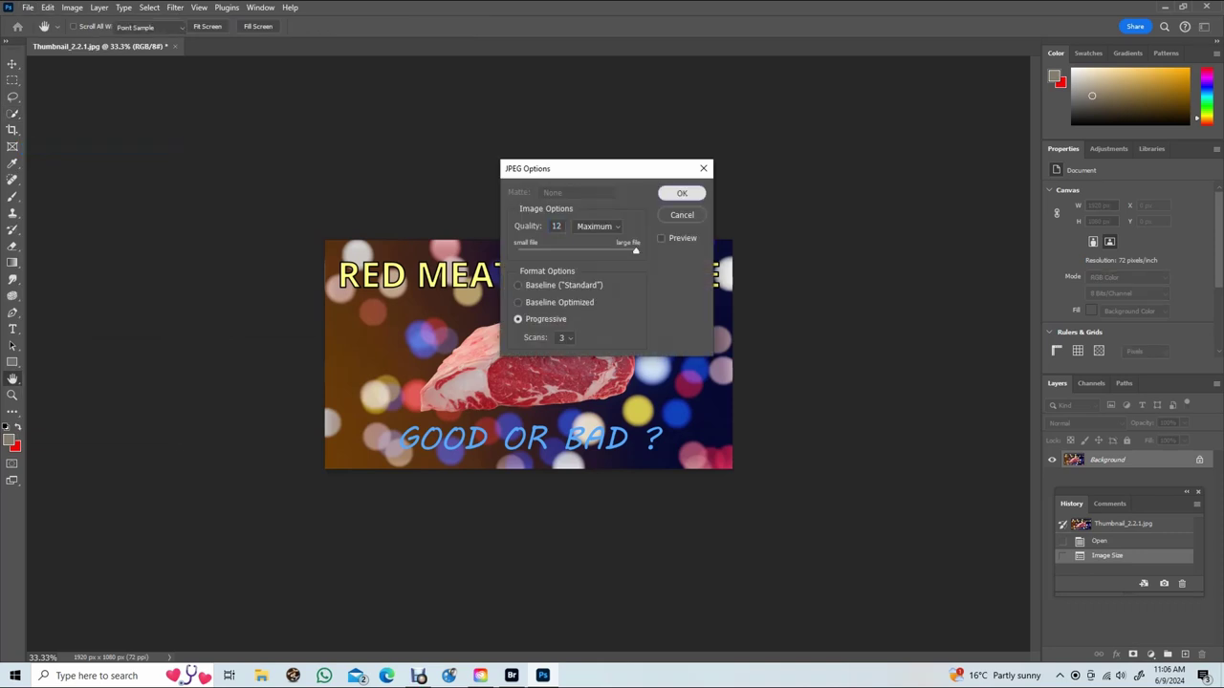
pyautogui.click(682, 194)
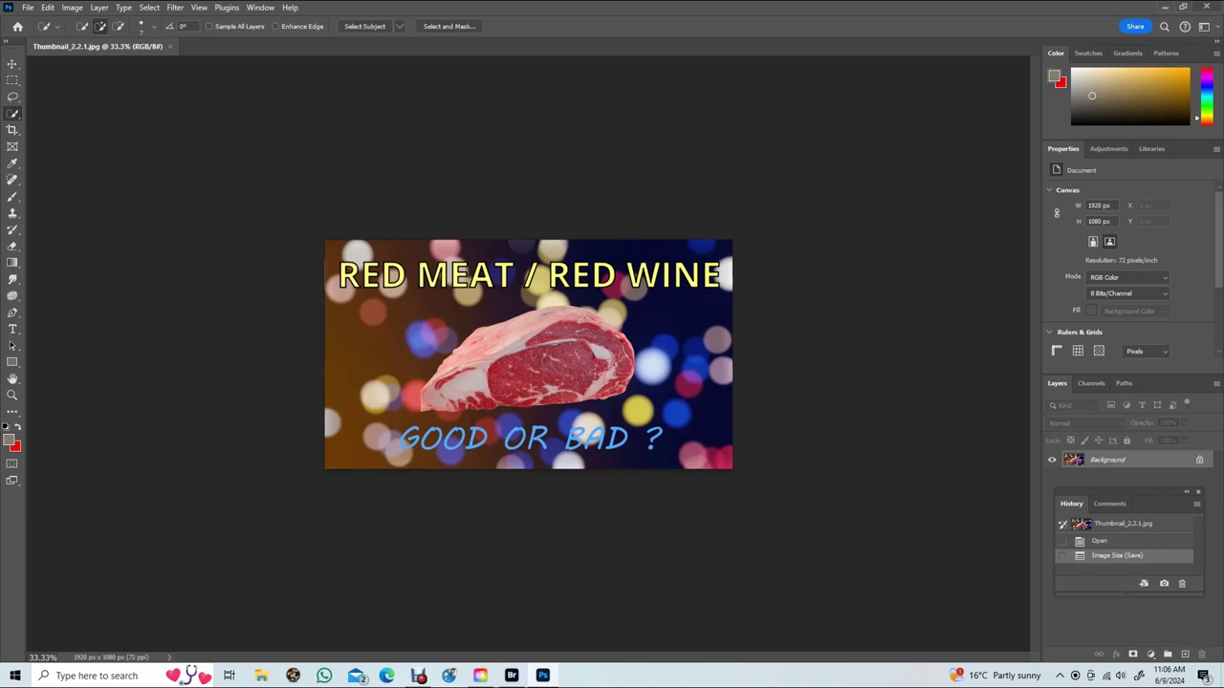
pyautogui.hotkey('ctrl', 'q')
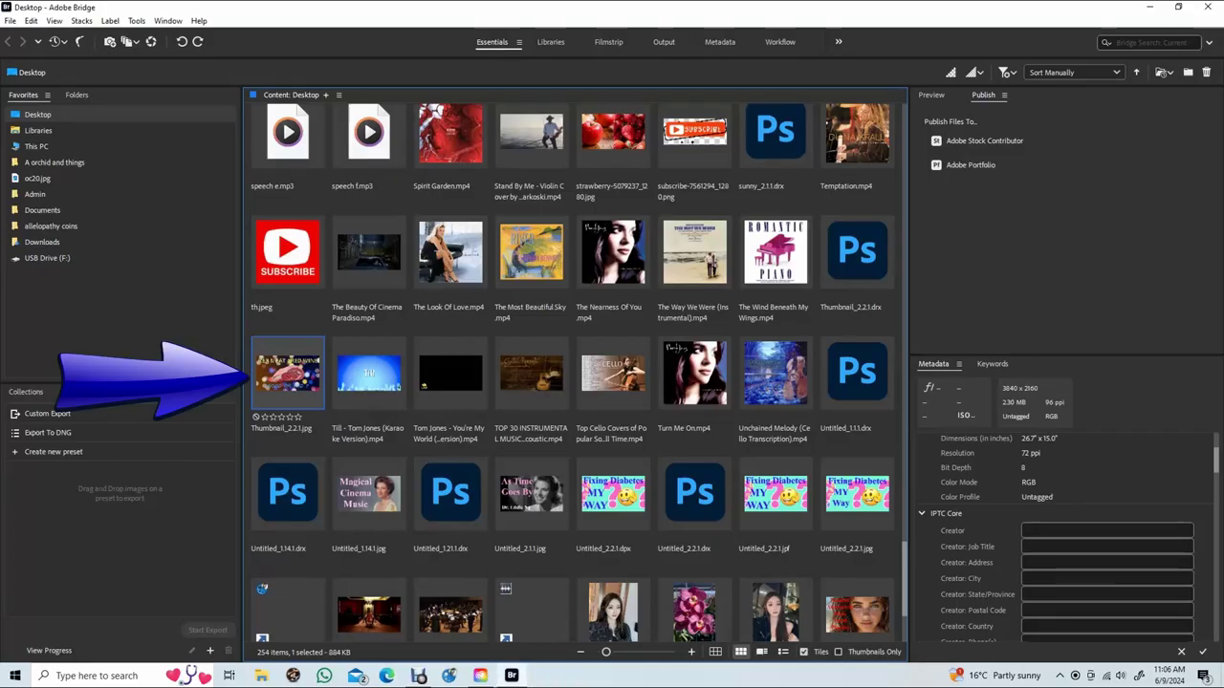